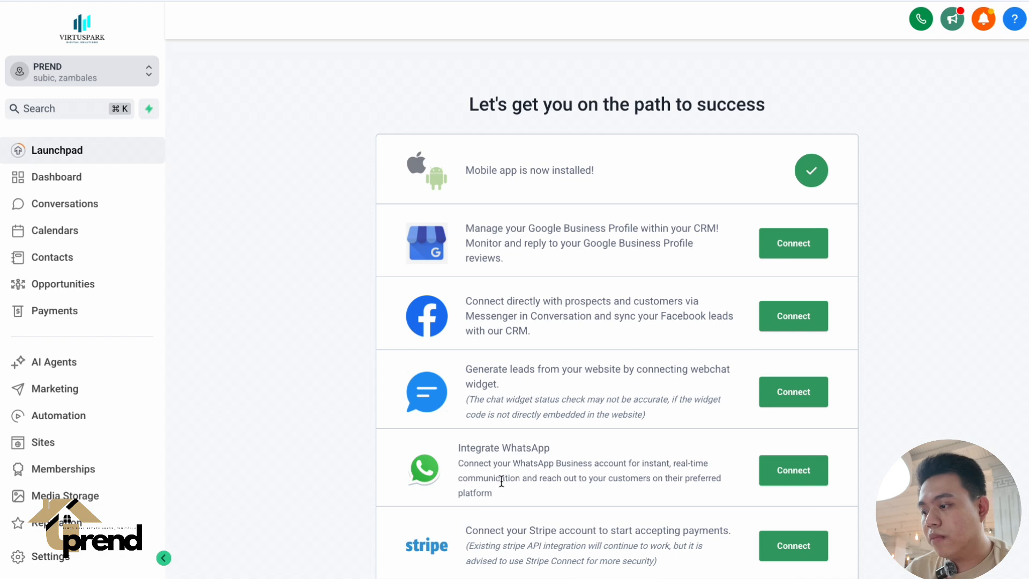
Open the sub-account's Integrations settings and review the available integrations, including the Google Calendar setup note.
click(60, 558)
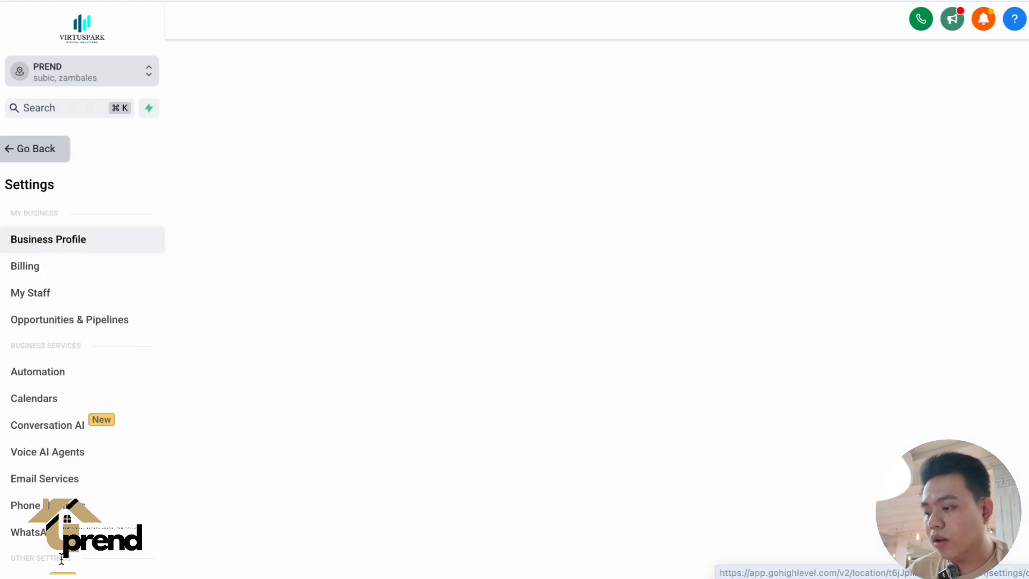
scroll(76, 468, down, 3)
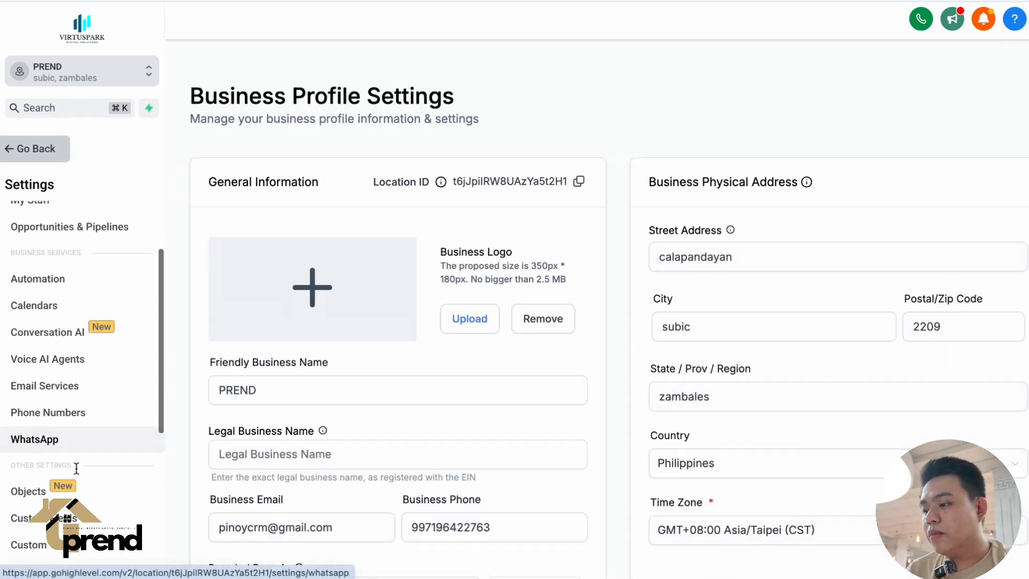
scroll(77, 468, down, 7)
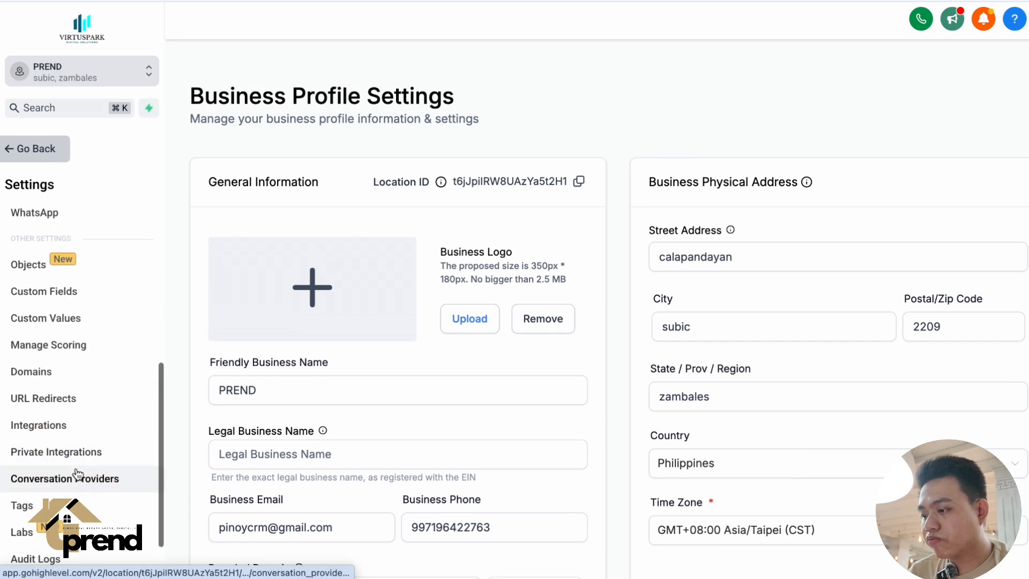
click(86, 434)
scroll(553, 397, down, 1)
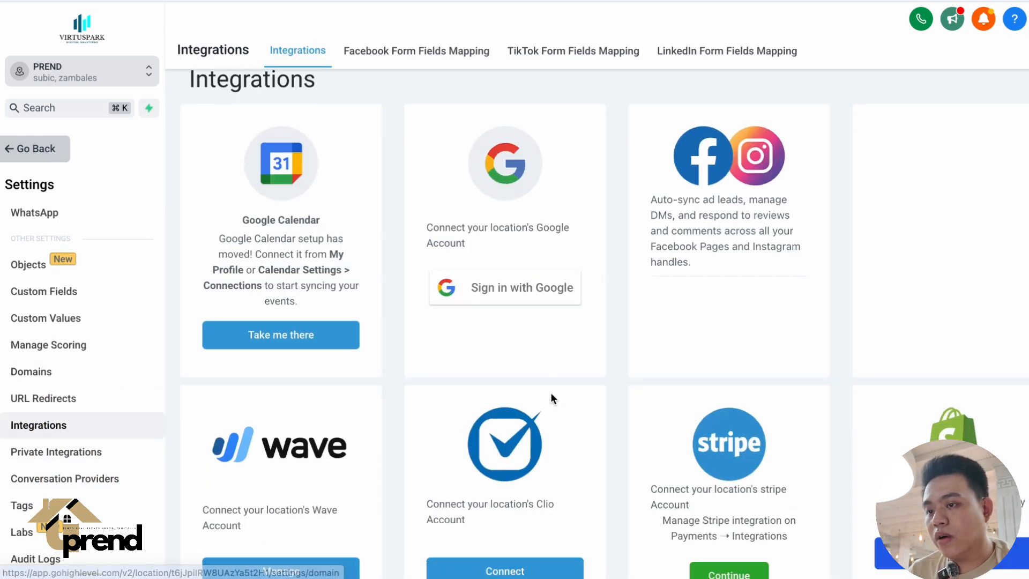
scroll(552, 398, down, 12)
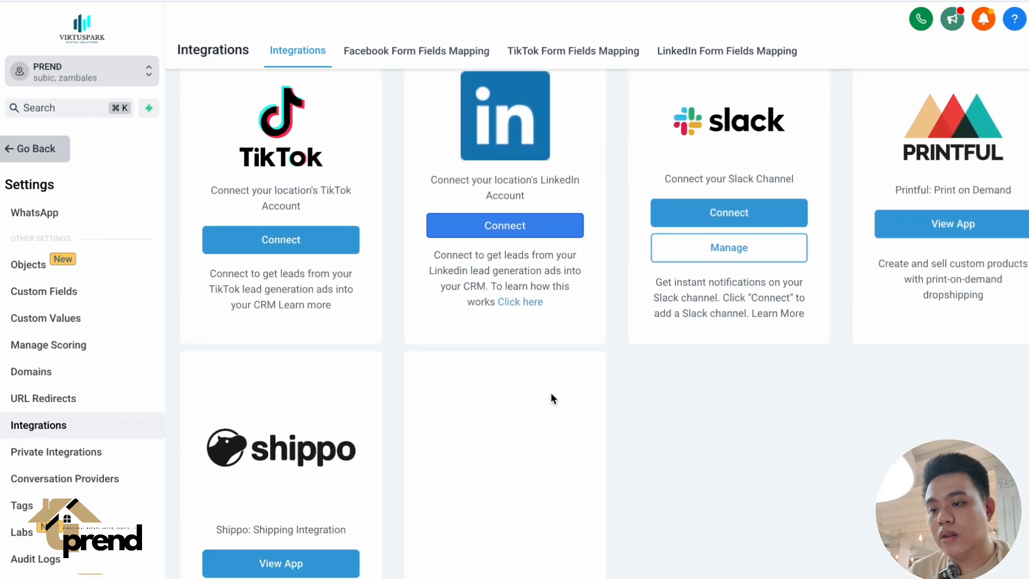
scroll(552, 397, down, 3)
scroll(619, 331, up, 15)
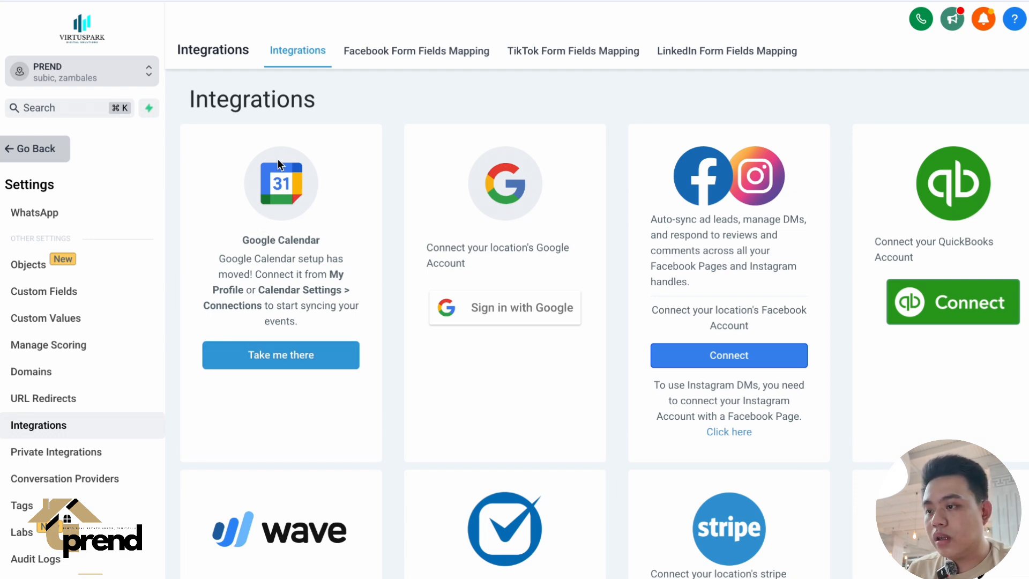
triple_click(284, 273)
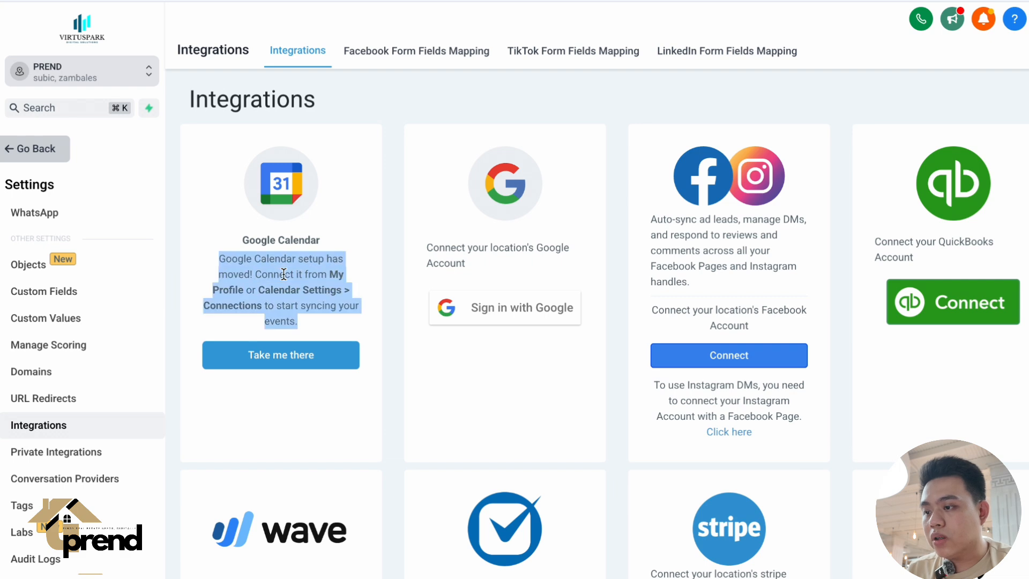
triple_click(316, 273)
click(317, 271)
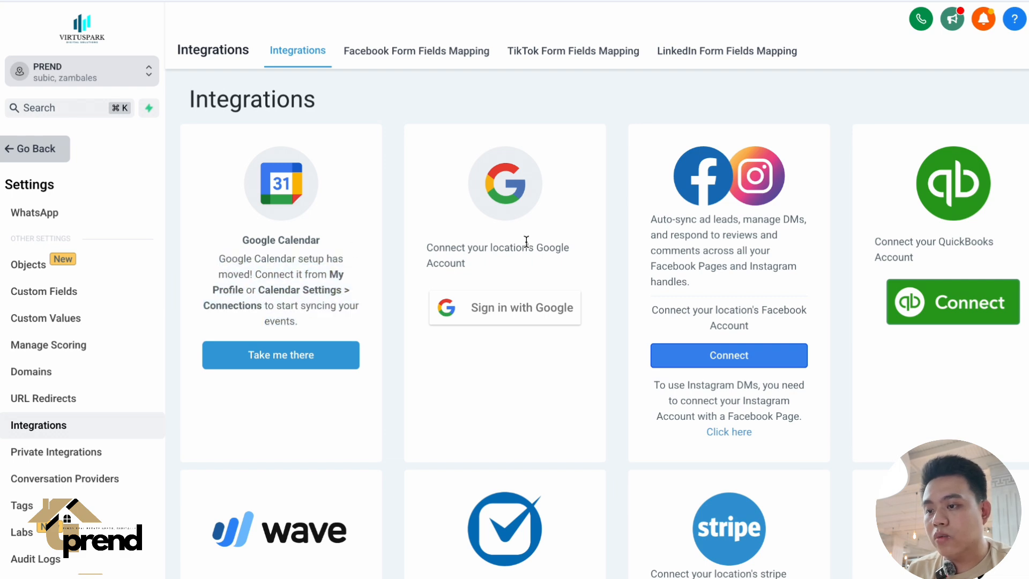
Connect the location's Google account by signing in with the first listed account and granting Lead Connector access.
triple_click(526, 242)
click(517, 363)
click(515, 315)
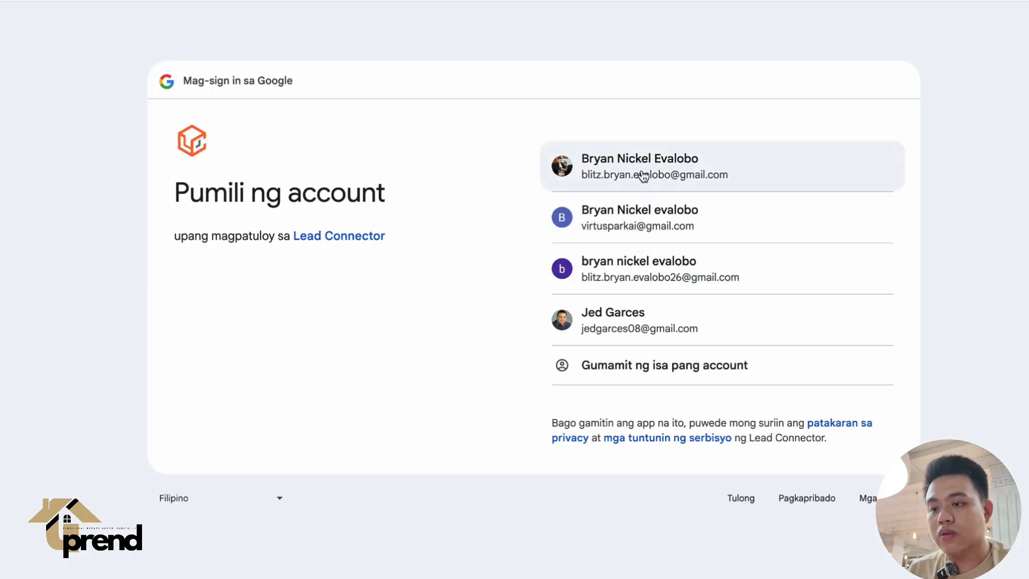
click(622, 174)
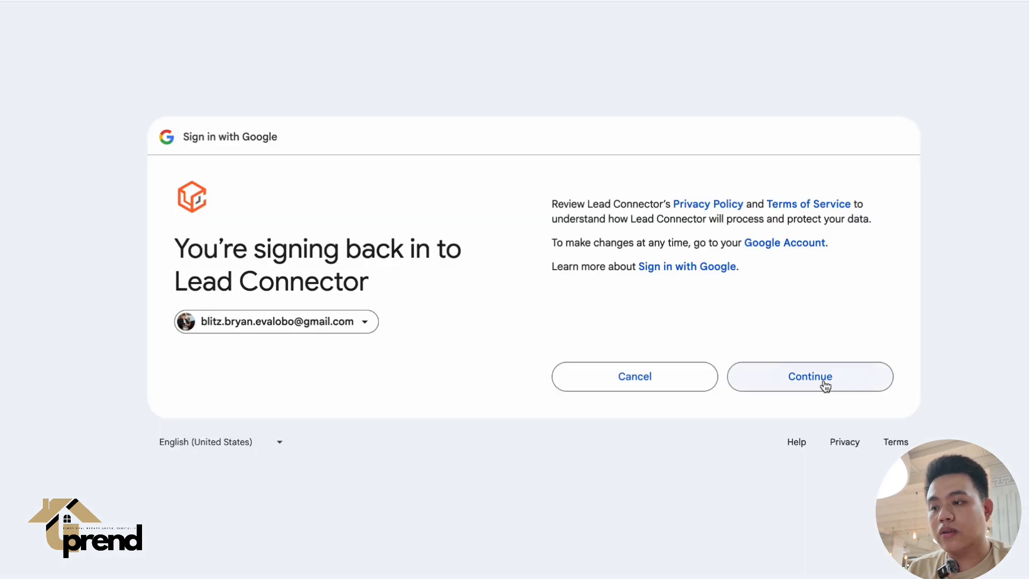
click(826, 385)
scroll(804, 402, down, 4)
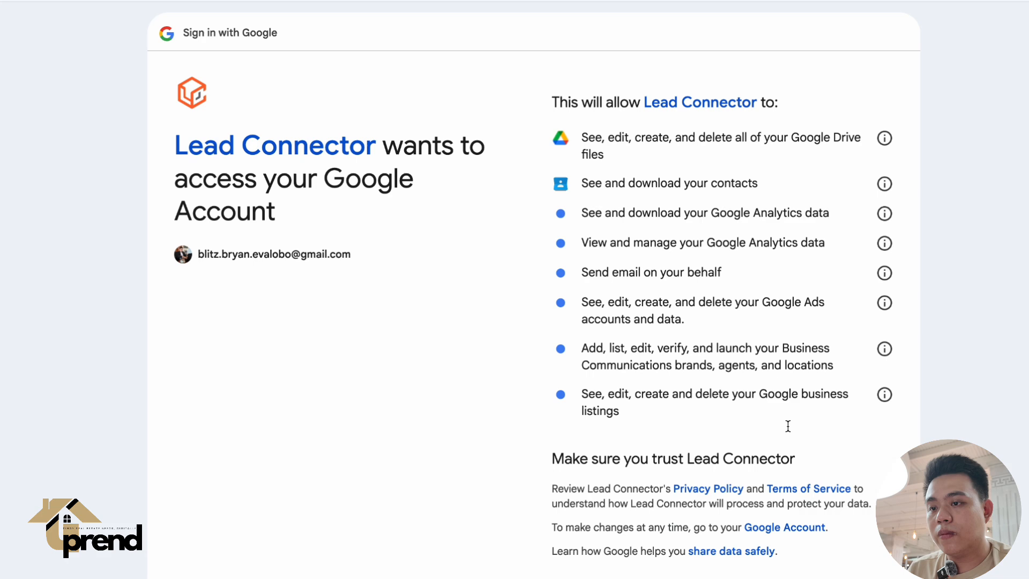
click(795, 461)
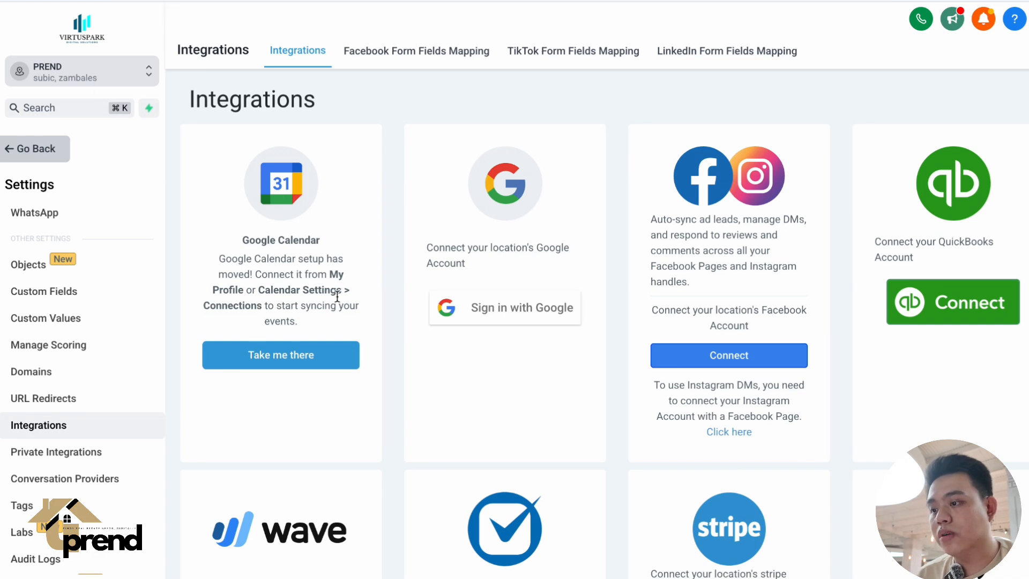
scroll(351, 287, down, 1)
scroll(351, 288, up, 1)
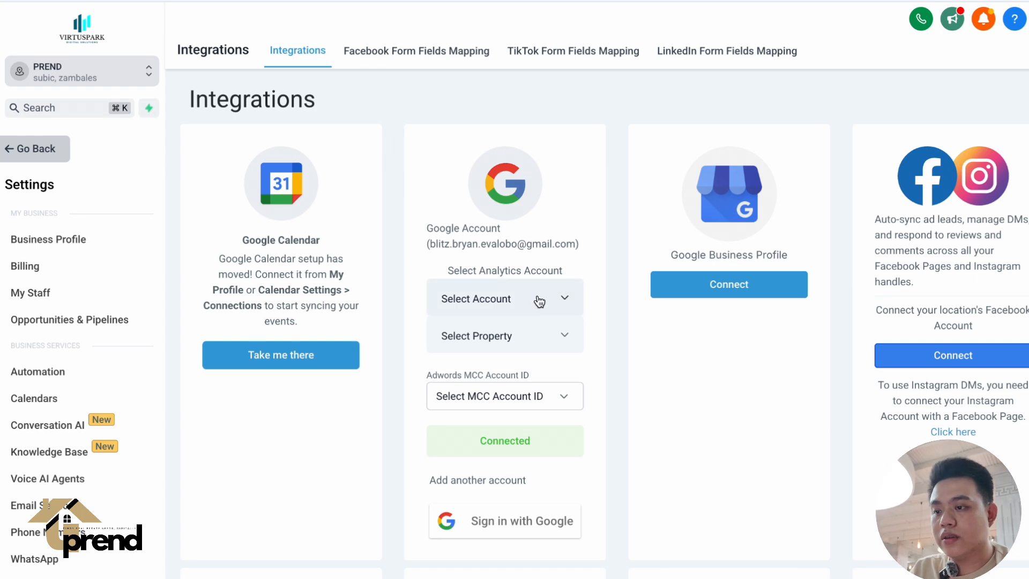
Examine the Analytics account and property choices available for the connected Google account.
scroll(518, 281, down, 1)
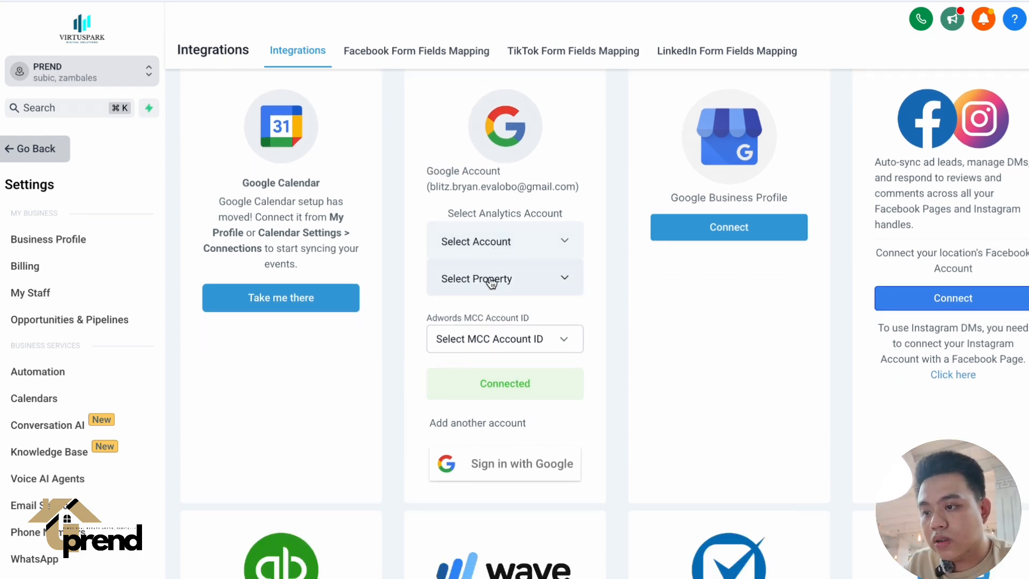
click(492, 246)
click(471, 247)
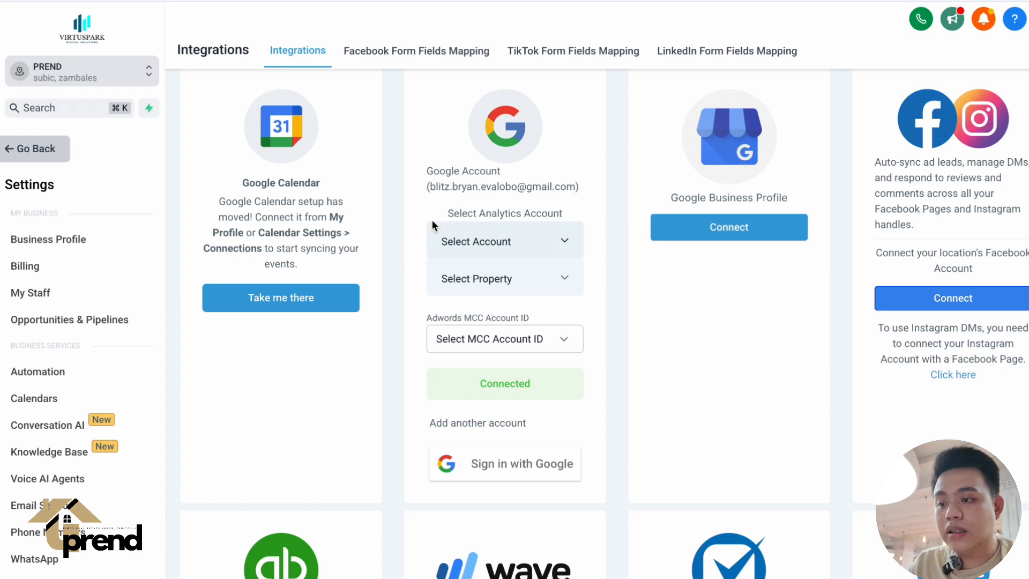
click(478, 245)
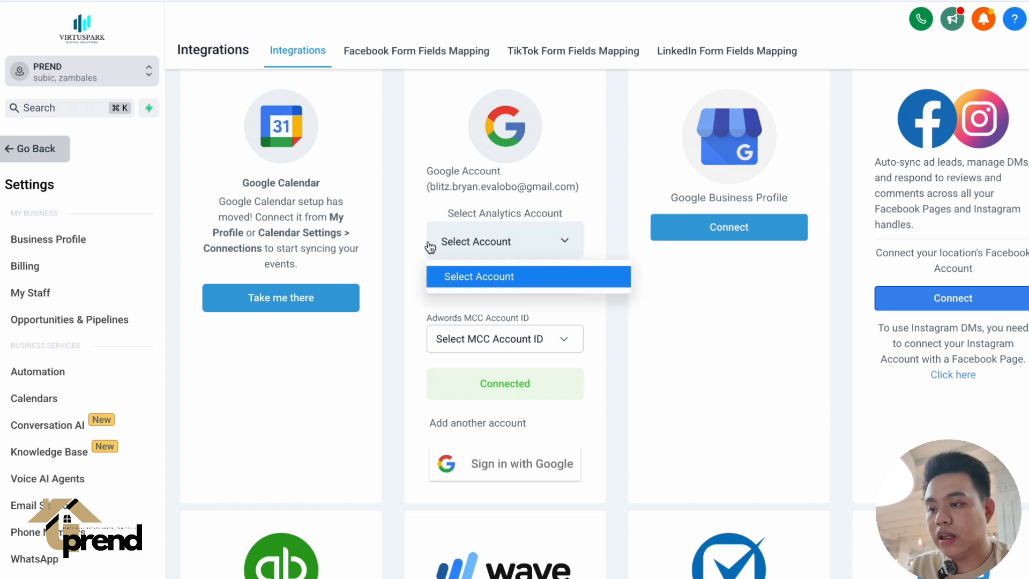
click(437, 248)
click(441, 252)
click(445, 283)
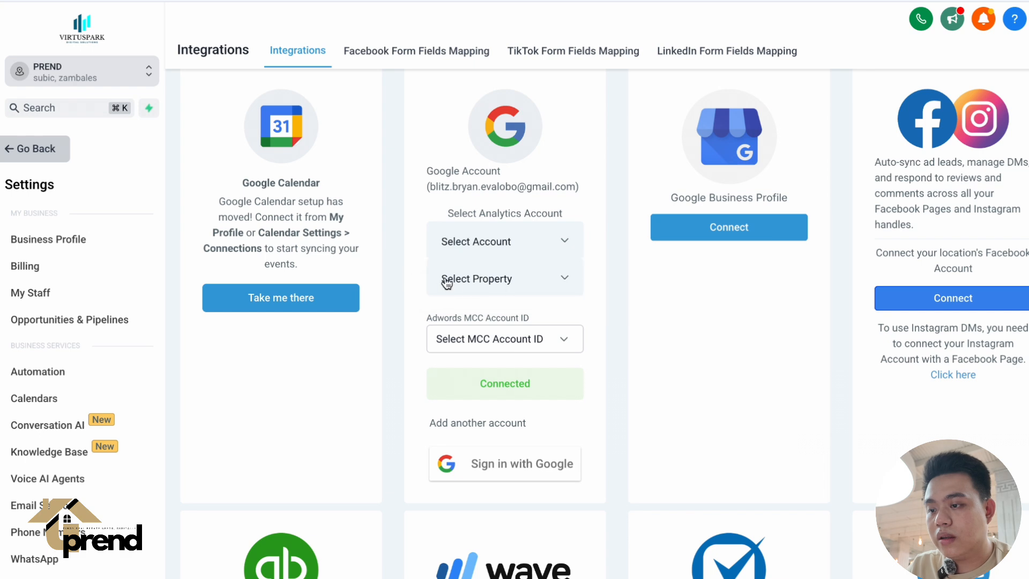
click(456, 284)
click(402, 277)
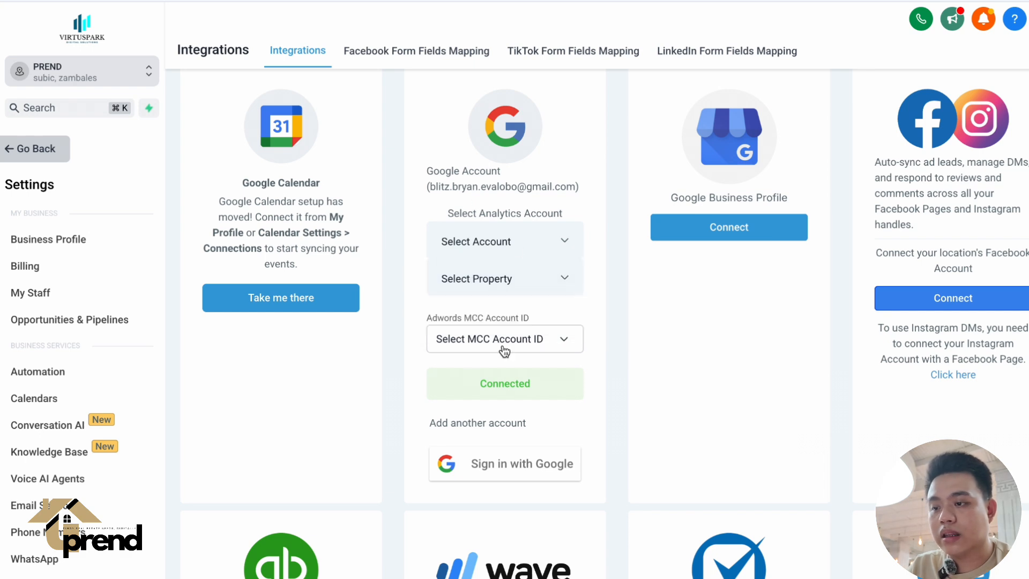
Add another Google account by signing in with the third listed account and granting Lead Connector access.
scroll(510, 450, down, 1)
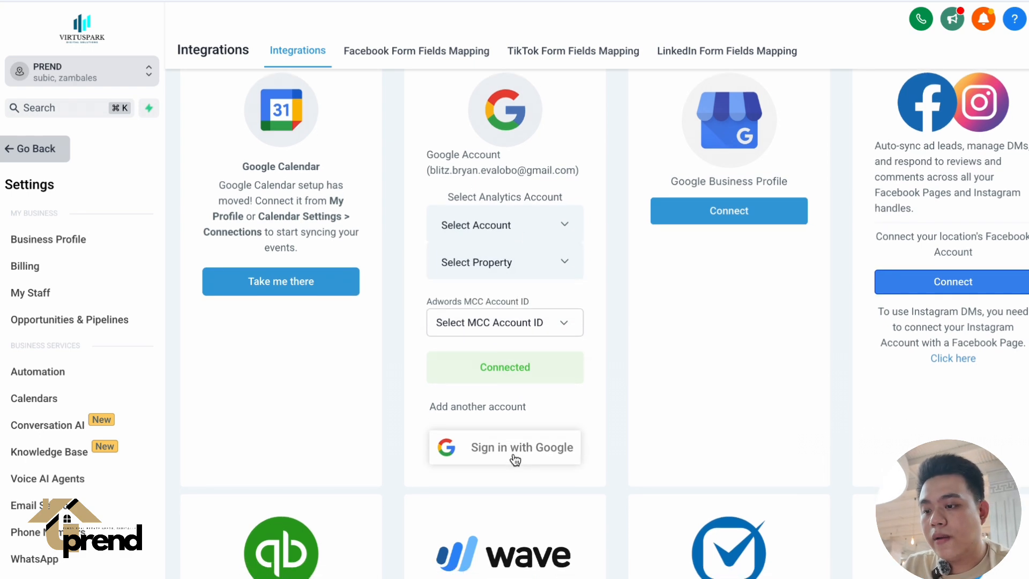
scroll(541, 400, up, 1)
scroll(542, 399, down, 2)
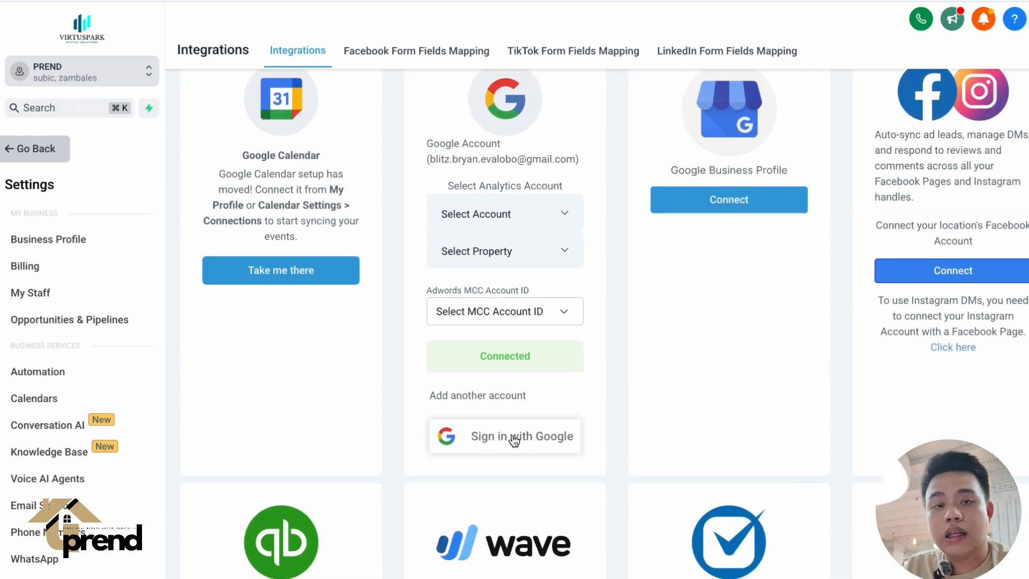
click(518, 439)
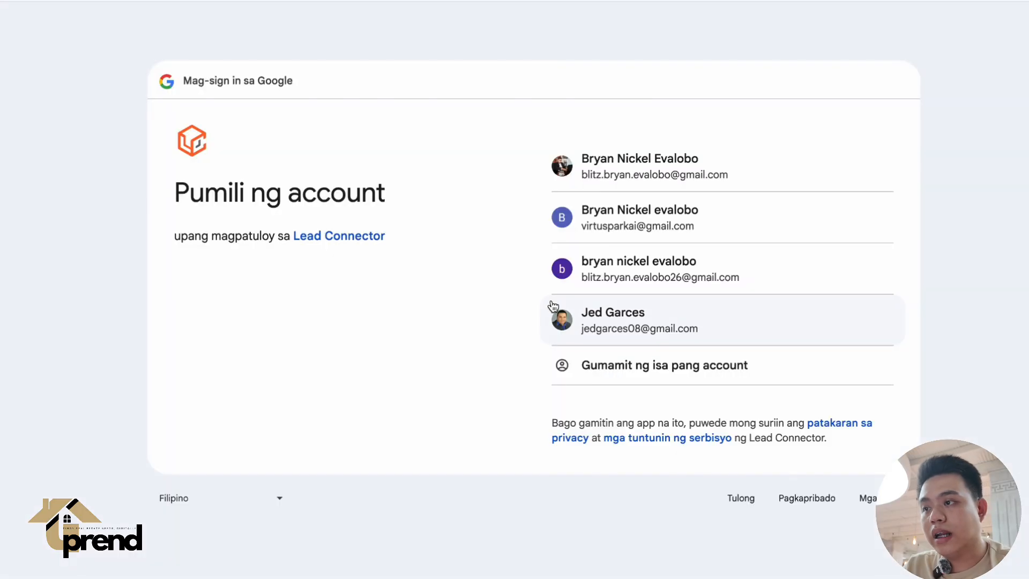
click(671, 263)
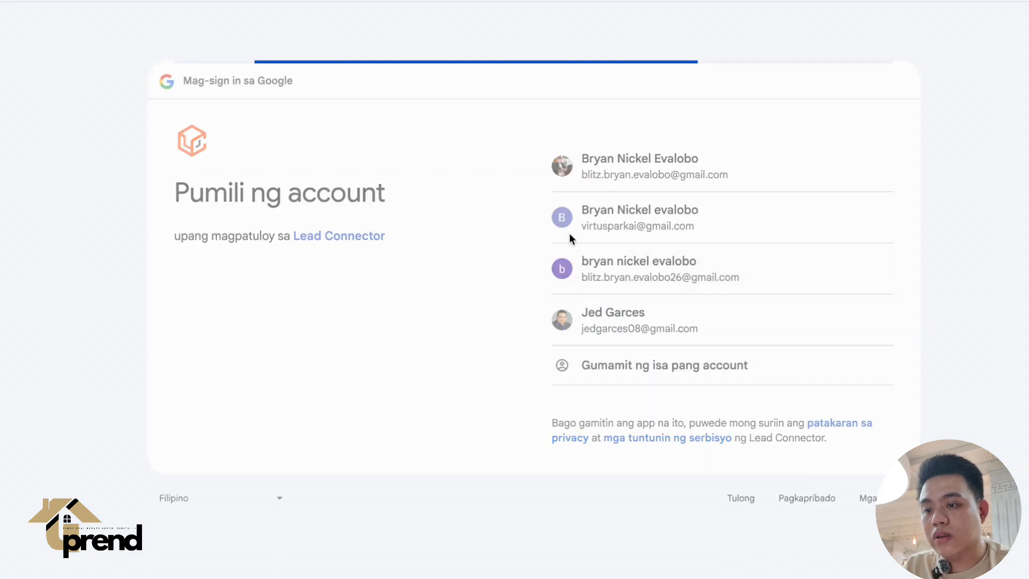
click(809, 364)
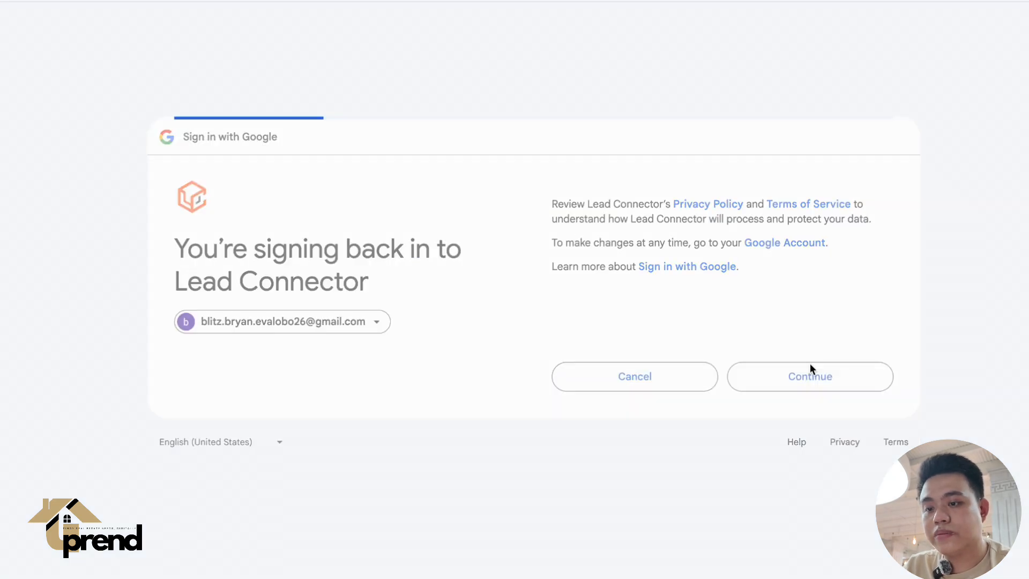
scroll(687, 445, down, 1)
scroll(687, 445, down, 3)
click(776, 455)
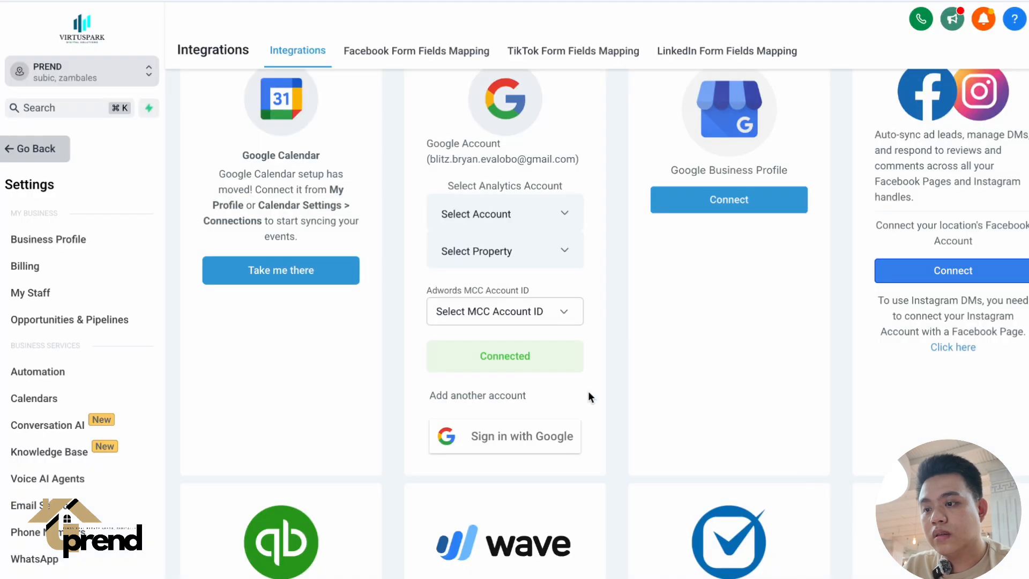
Review the cards of both connected Google accounts, including which one can be made primary.
scroll(617, 290, up, 2)
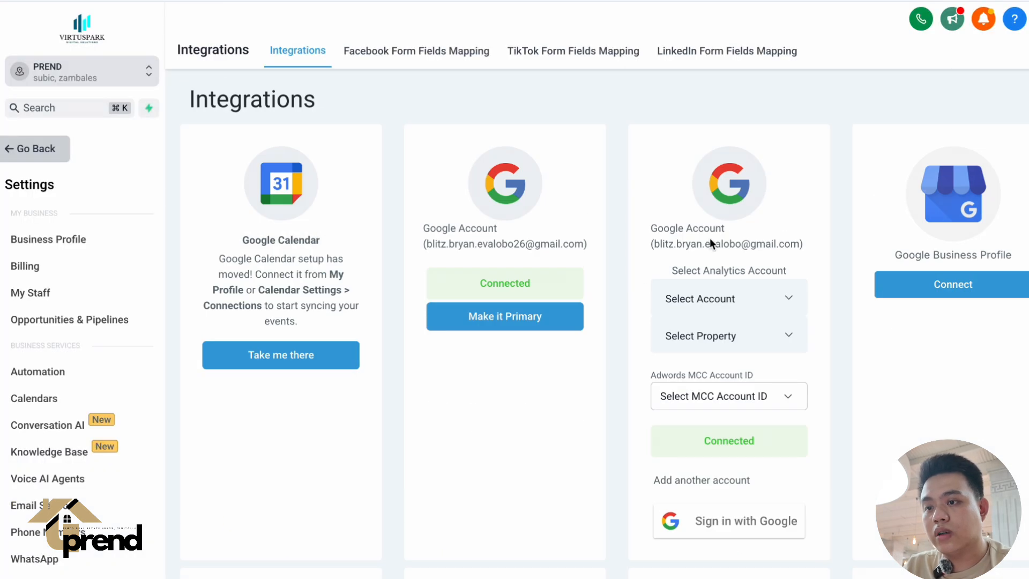
triple_click(470, 247)
click(680, 252)
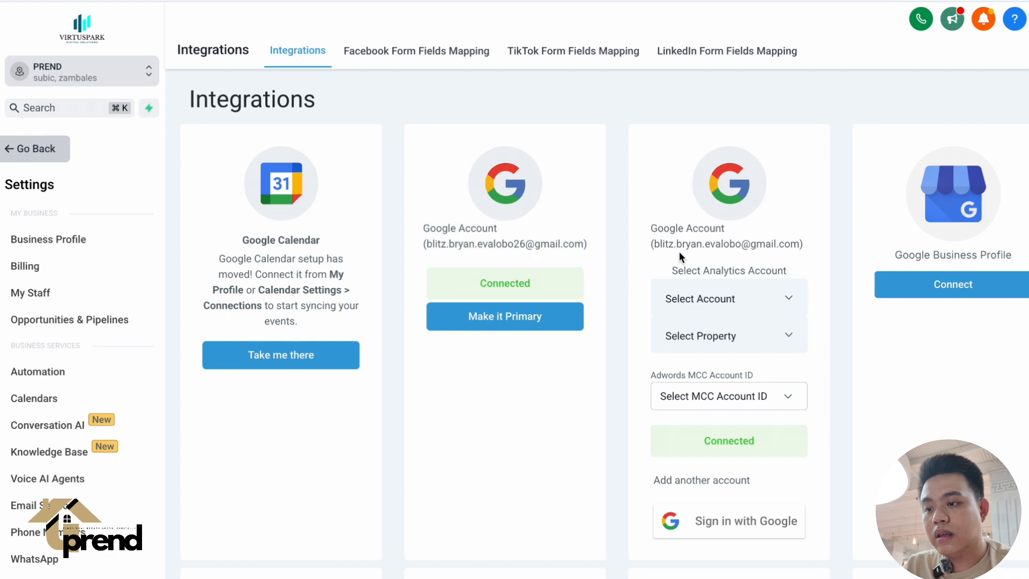
scroll(773, 186, down, 2)
scroll(501, 211, up, 2)
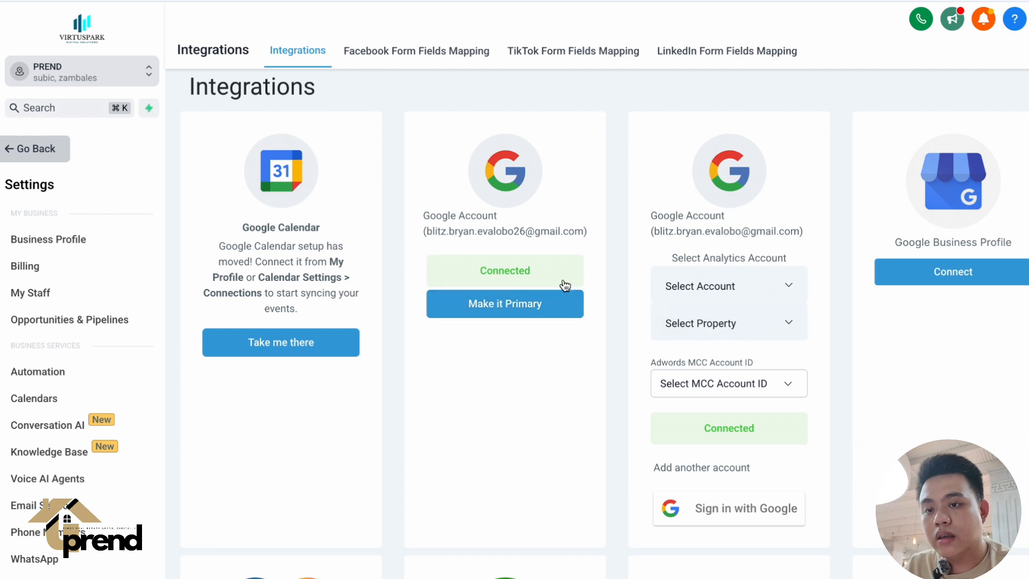
scroll(622, 316, down, 1)
scroll(622, 320, up, 1)
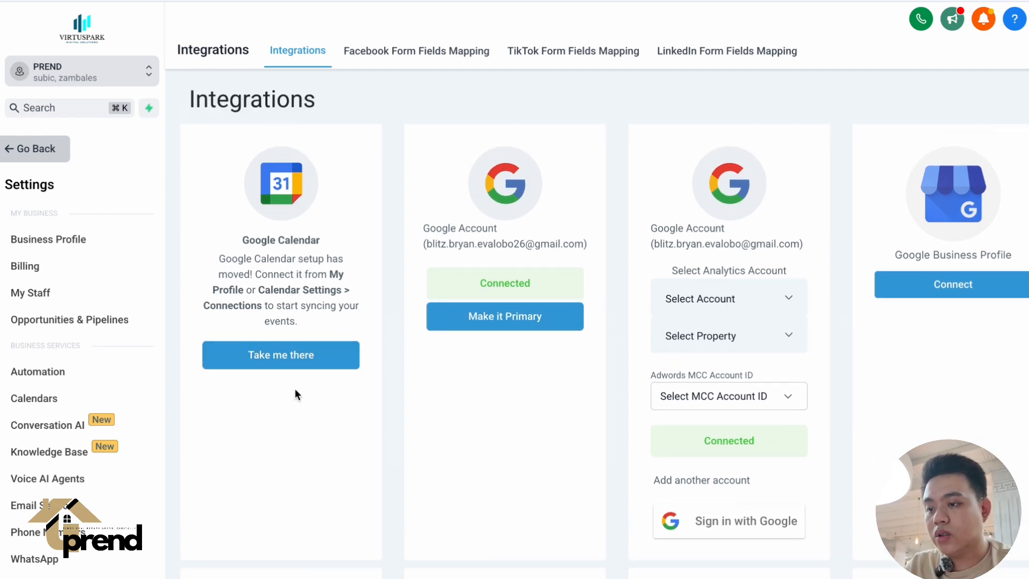
Go from the Google Calendar integration to the calendar Connections settings and read the access notice.
click(290, 355)
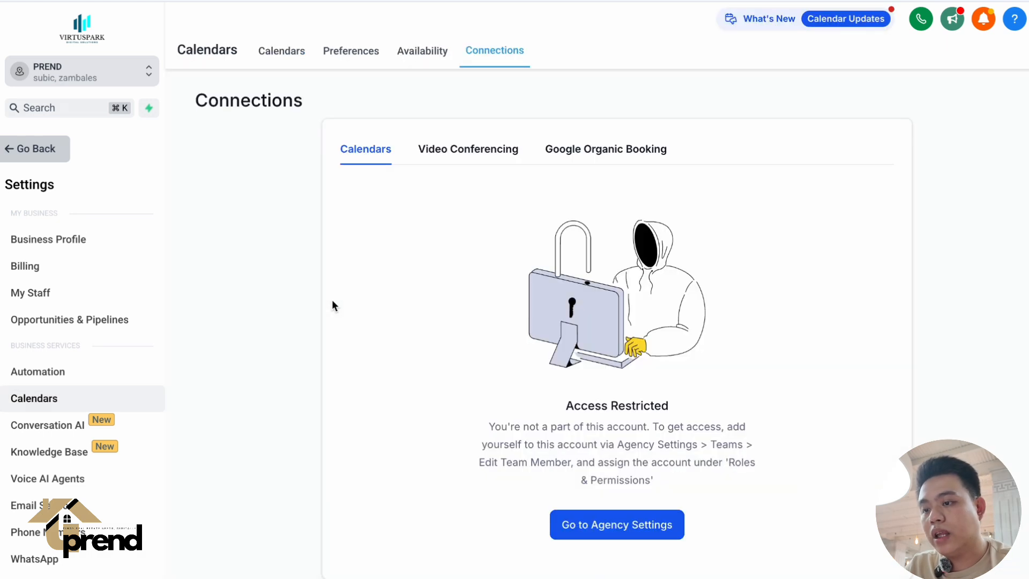
scroll(441, 258, down, 1)
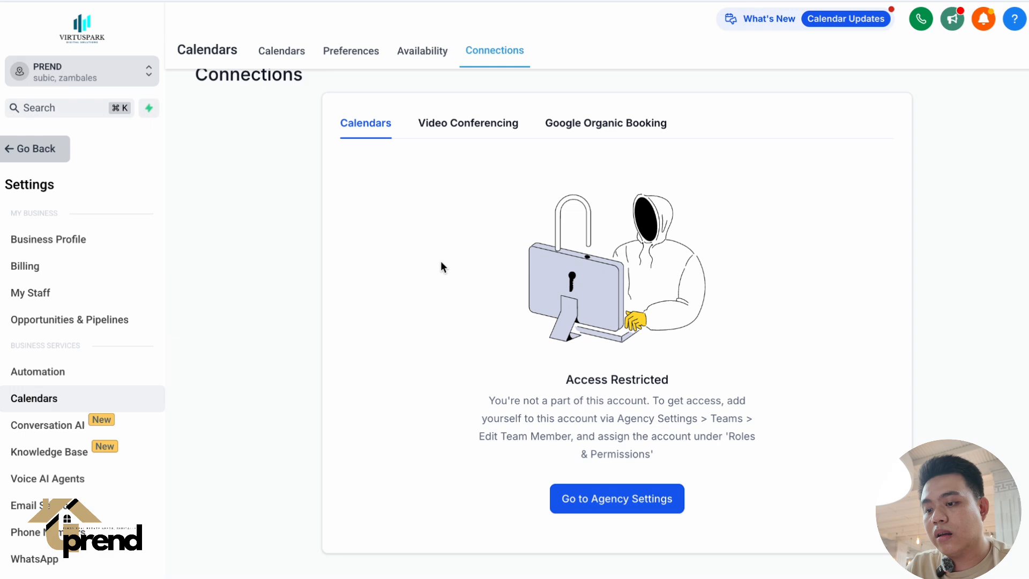
scroll(397, 156, up, 1)
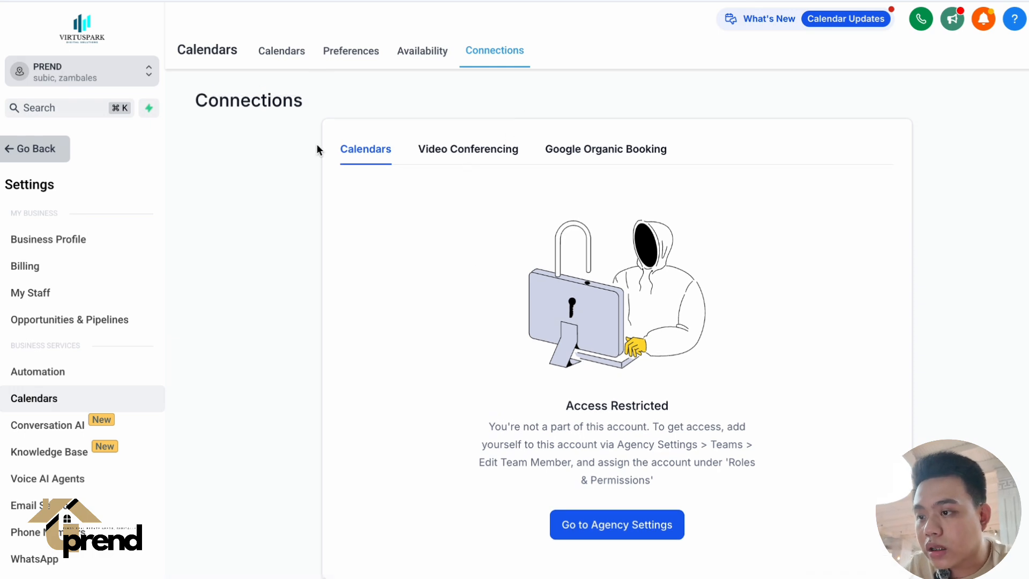
double_click(615, 406)
click(616, 406)
triple_click(615, 445)
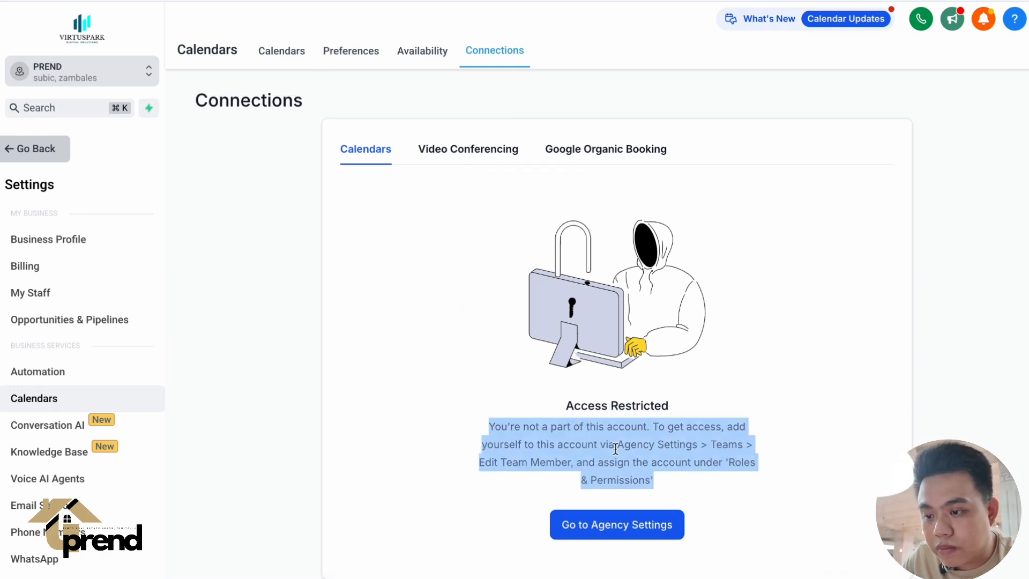
click(648, 443)
triple_click(652, 443)
click(705, 448)
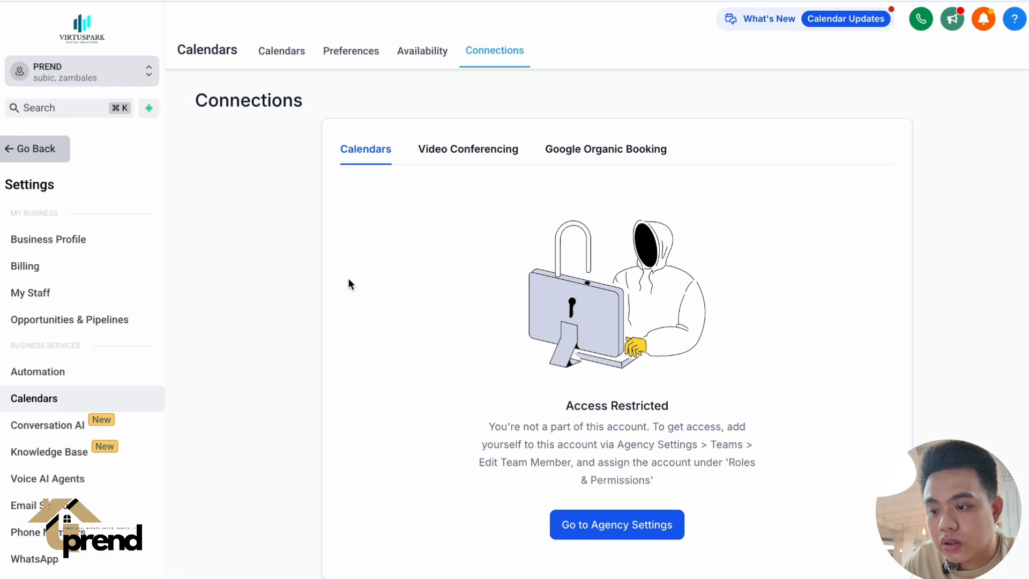
Switch from the PREND sub-account to the agency view.
click(70, 80)
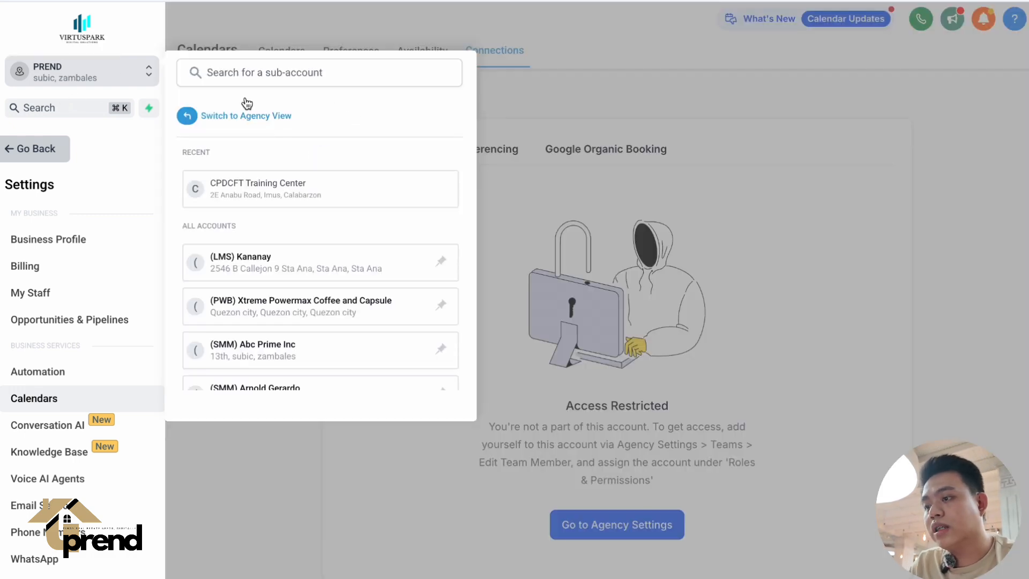
click(248, 118)
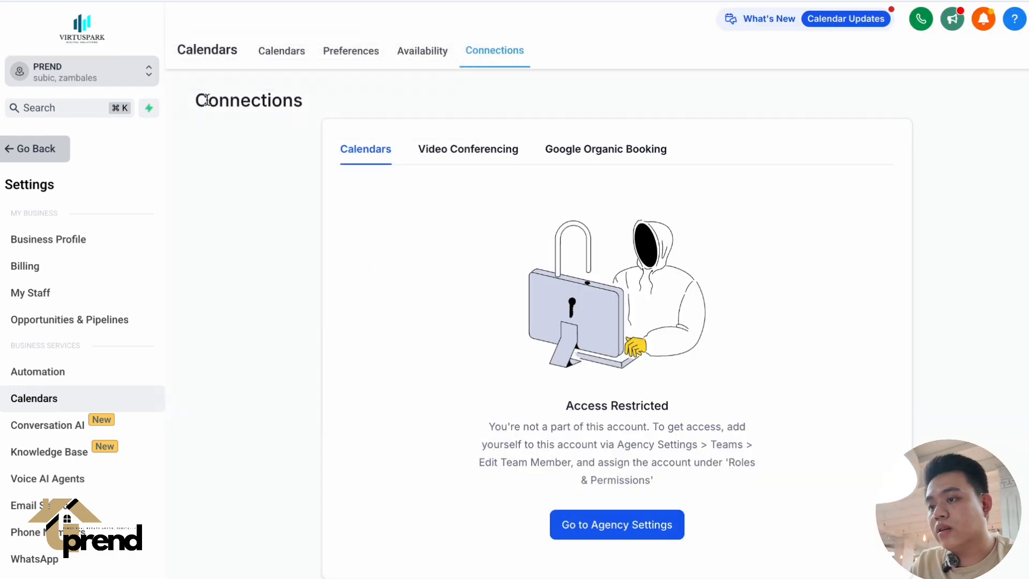
Open the Team list in the agency settings.
scroll(97, 352, down, 1)
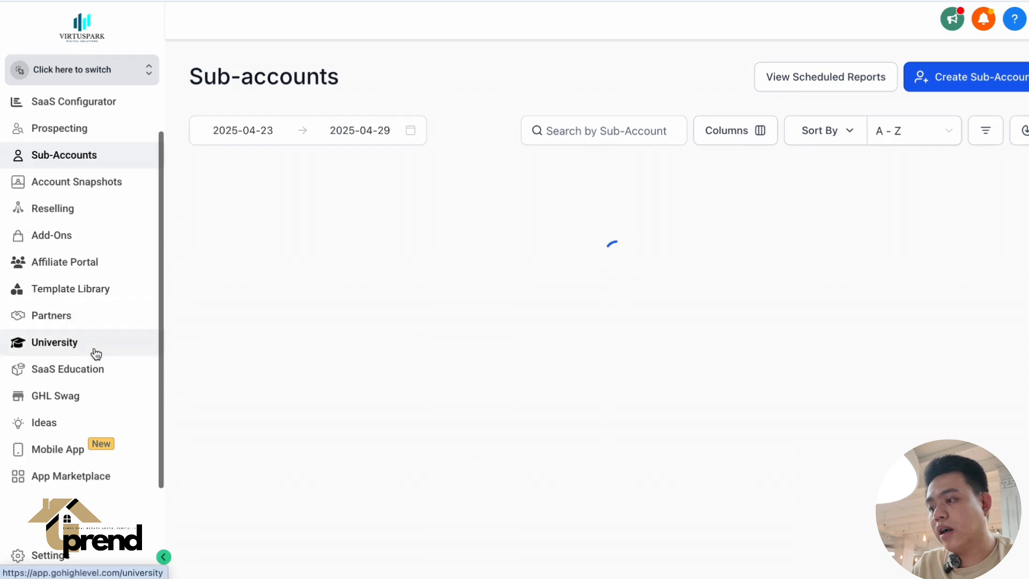
click(81, 559)
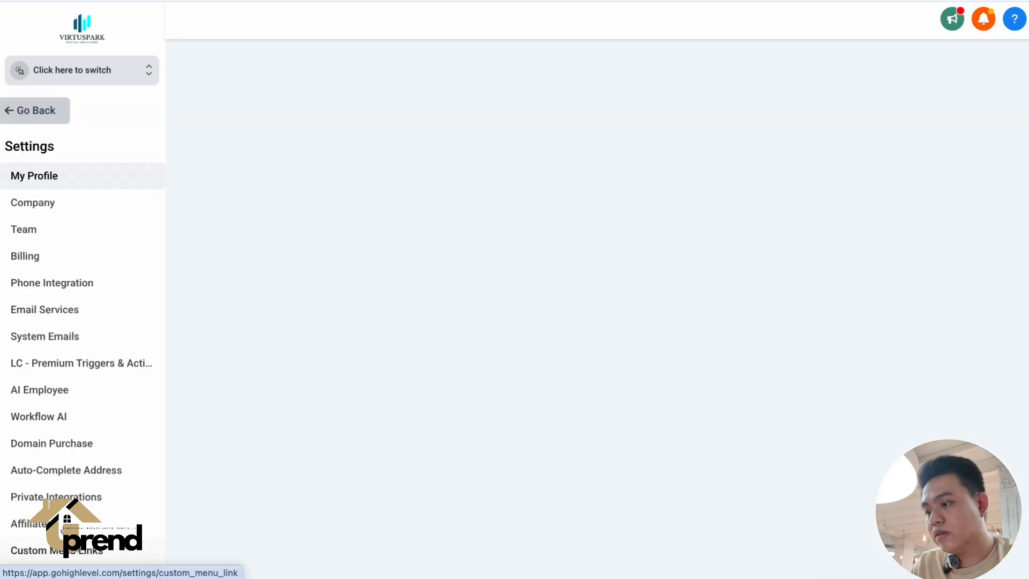
click(62, 232)
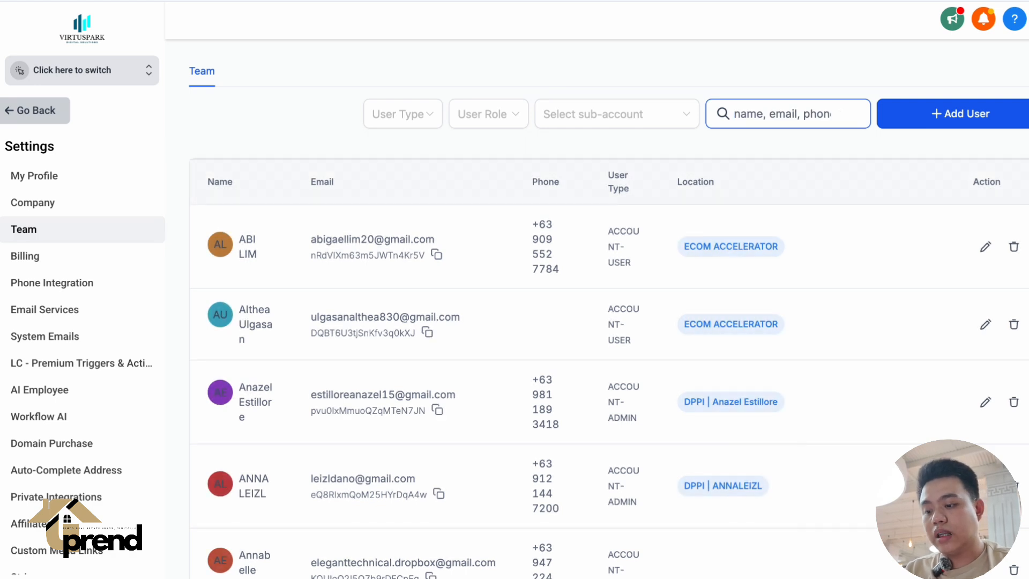
Search the team list for your own agency-admin user by name and by the start of the e-mail, and open that user for editing.
text(BRYAN)
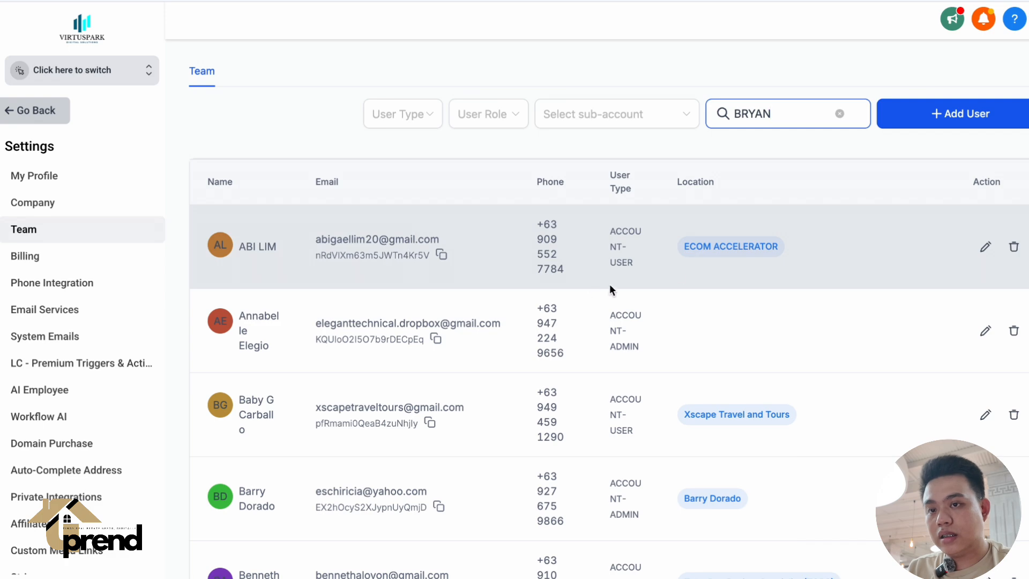
scroll(488, 326, down, 10)
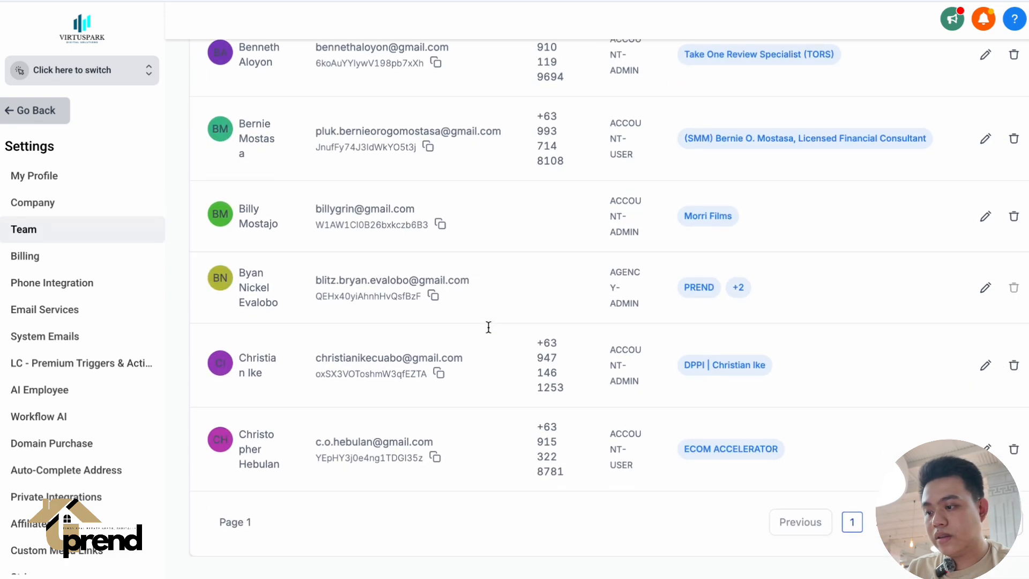
scroll(489, 327, up, 6)
scroll(488, 327, up, 4)
double_click(862, 114)
text(BLITZ)
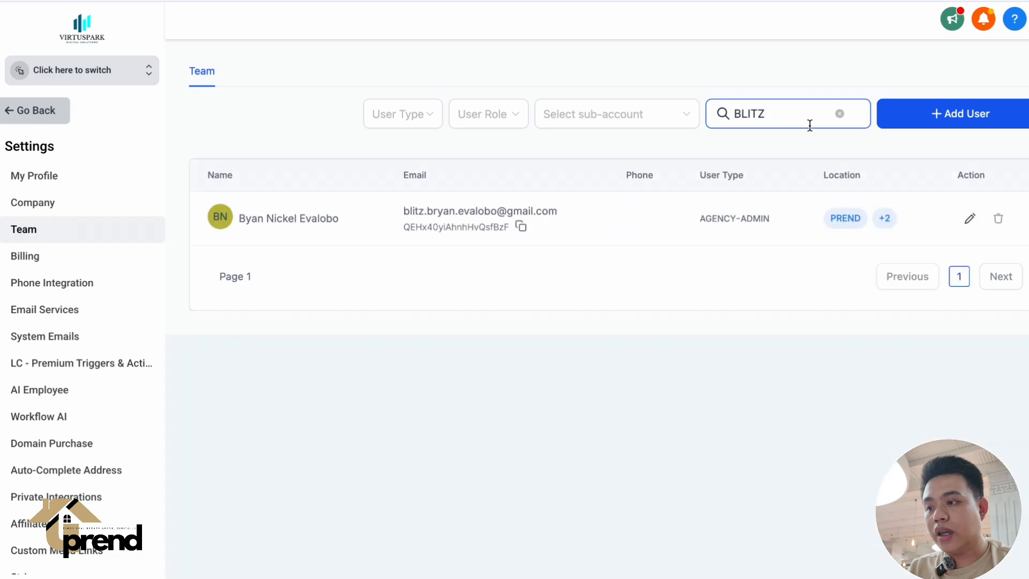
click(970, 218)
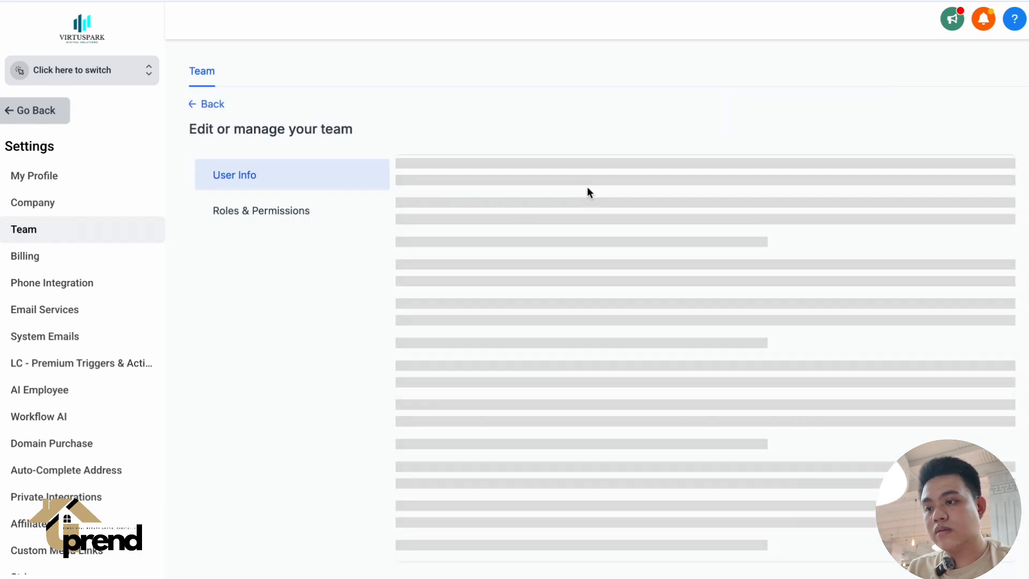
Add the PREND sub-account to the user's Roles & Permissions and save the user.
scroll(567, 410, down, 2)
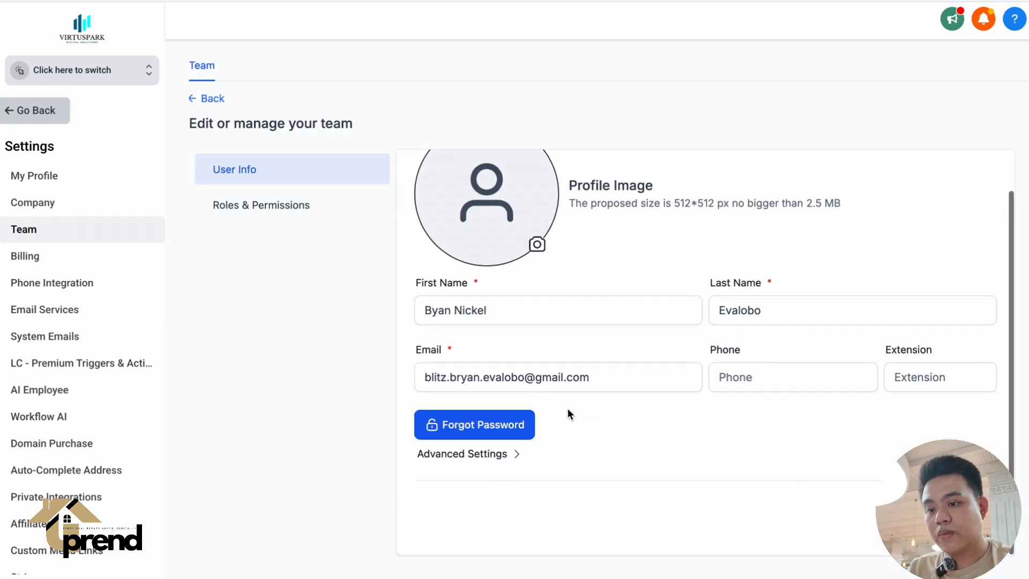
click(493, 457)
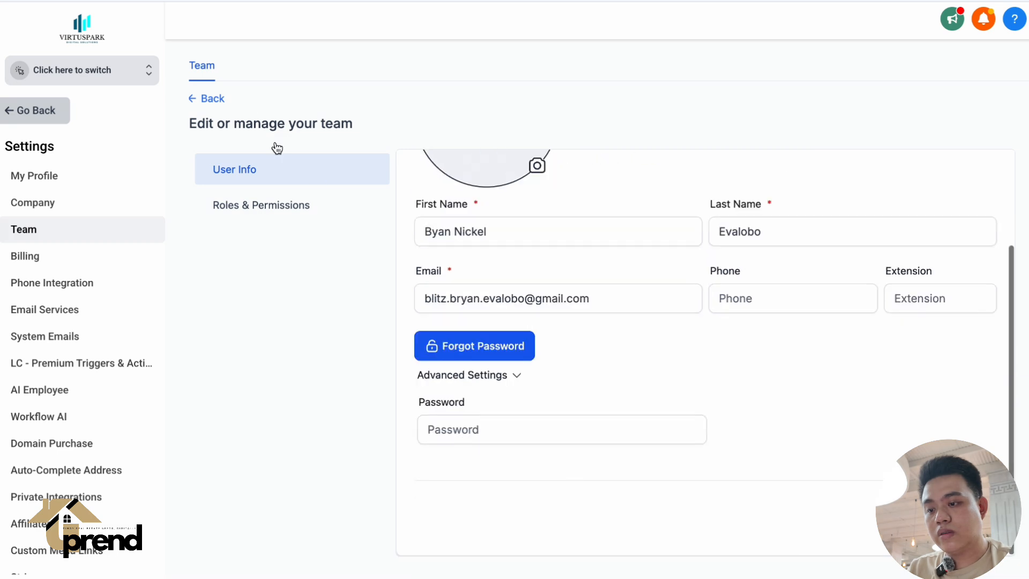
click(260, 219)
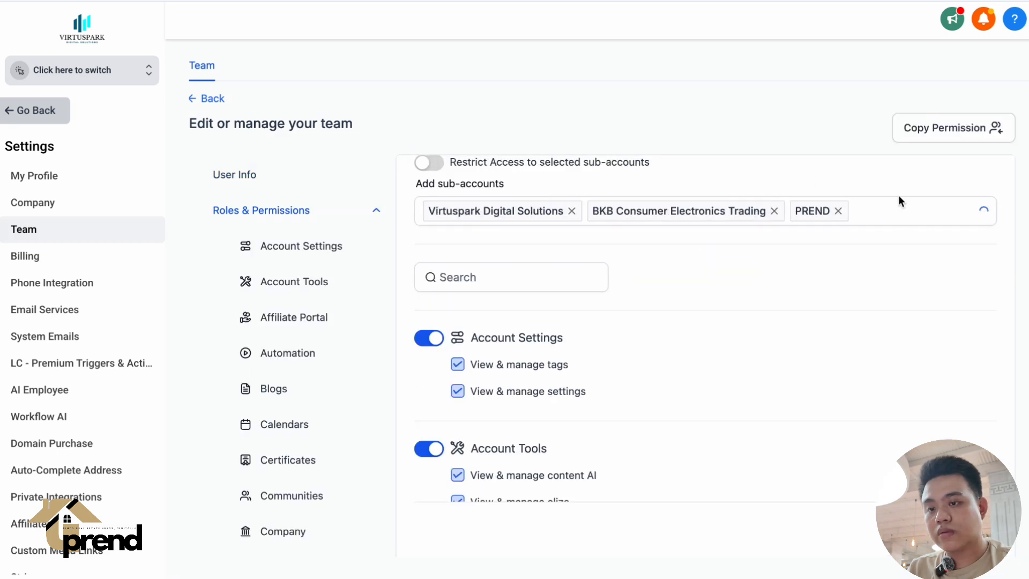
click(892, 212)
text(PREND)
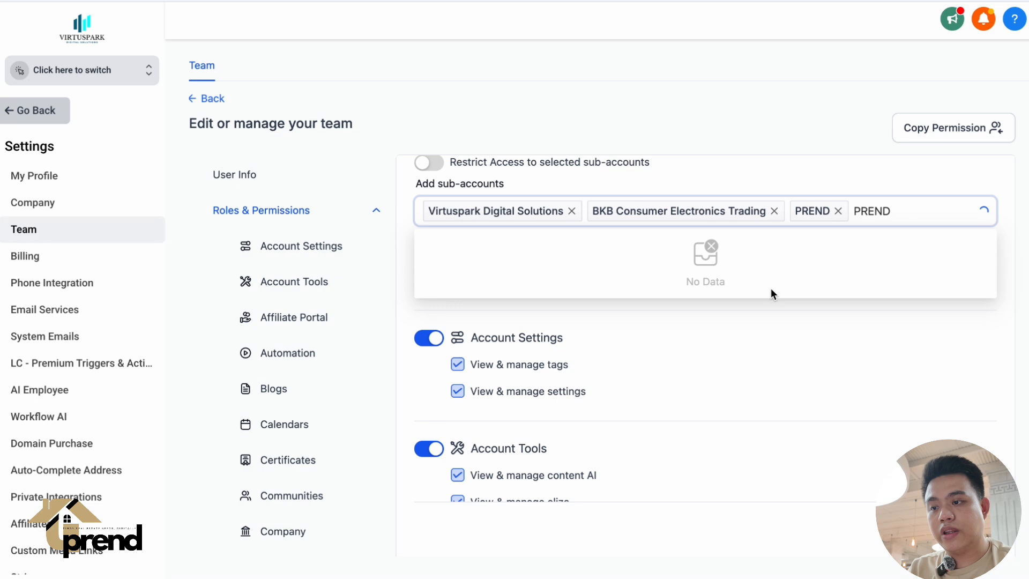
click(656, 273)
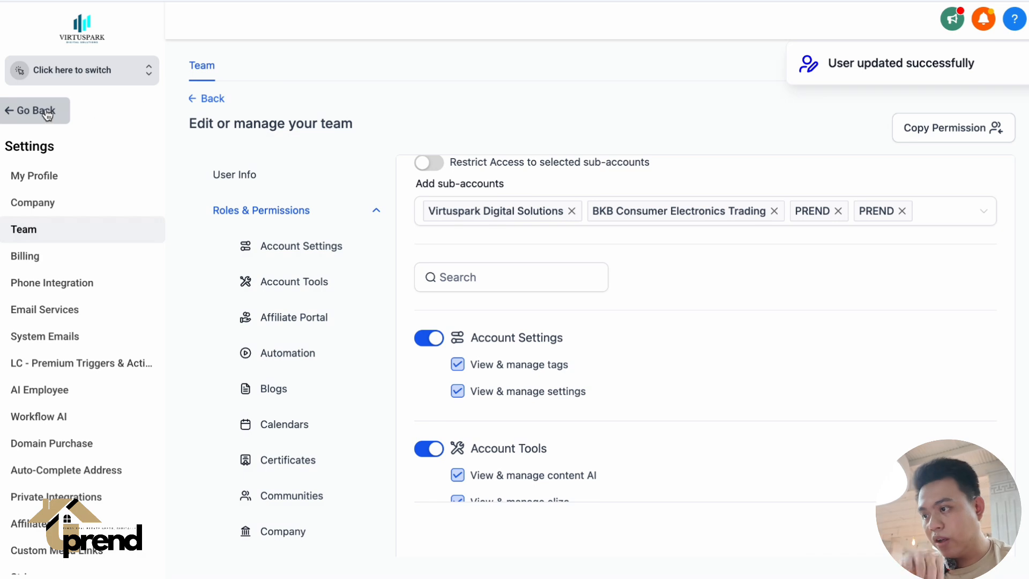
Switch back to the PREND sub-account and go from its Google Calendar integration to the calendar Connections settings.
click(84, 76)
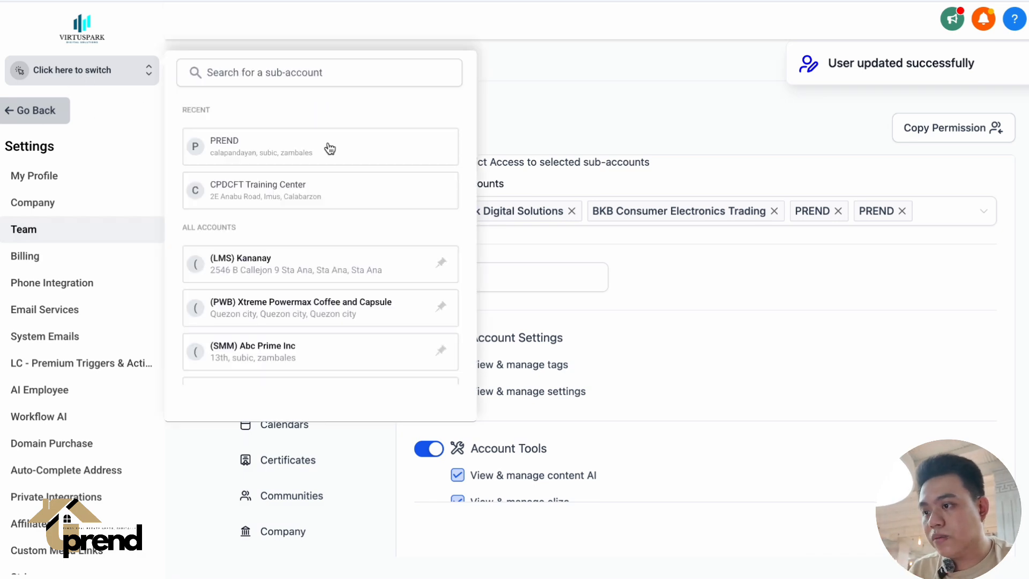
click(307, 152)
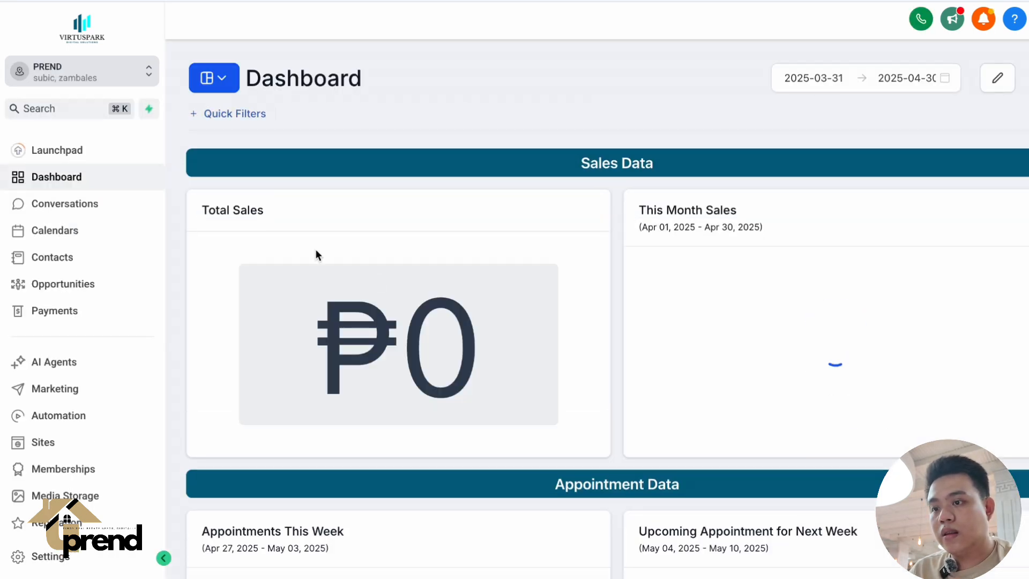
scroll(85, 428, down, 2)
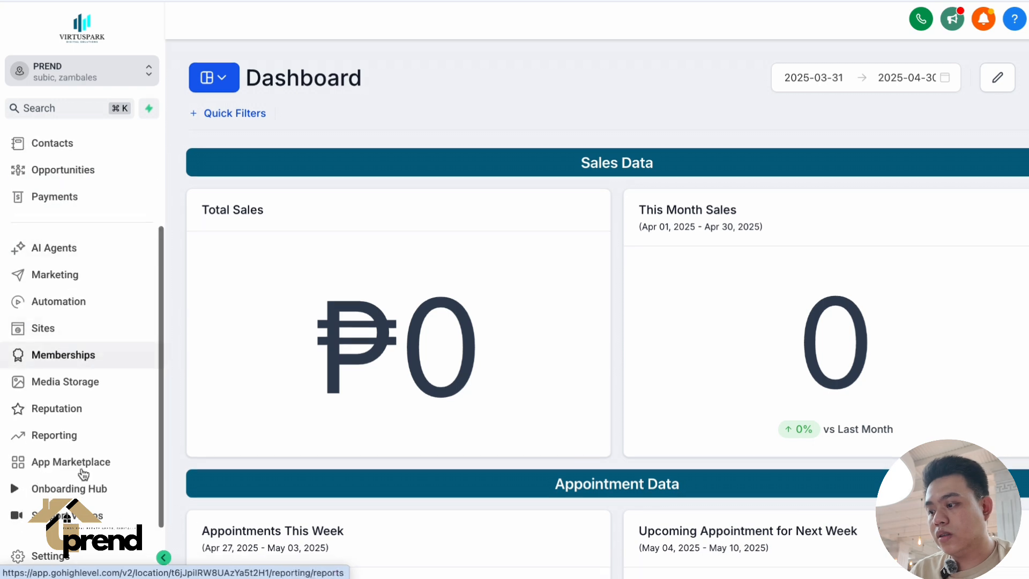
click(89, 558)
scroll(58, 409, down, 5)
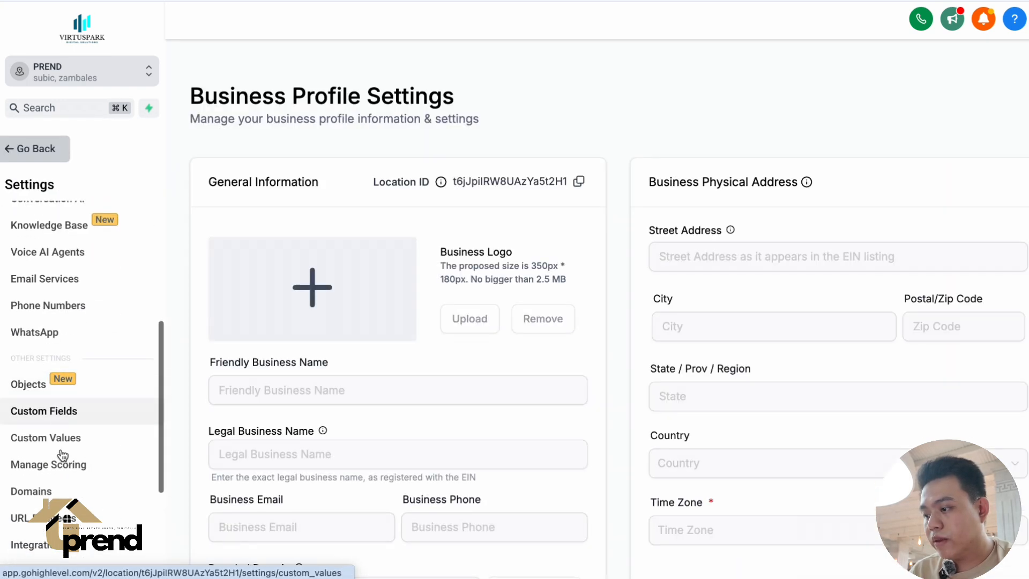
click(29, 545)
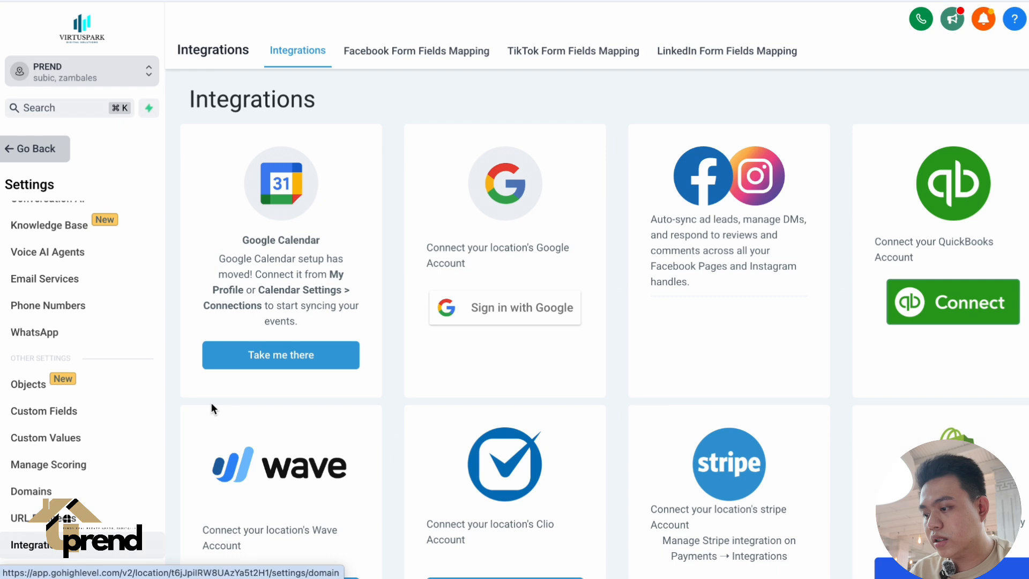
click(269, 351)
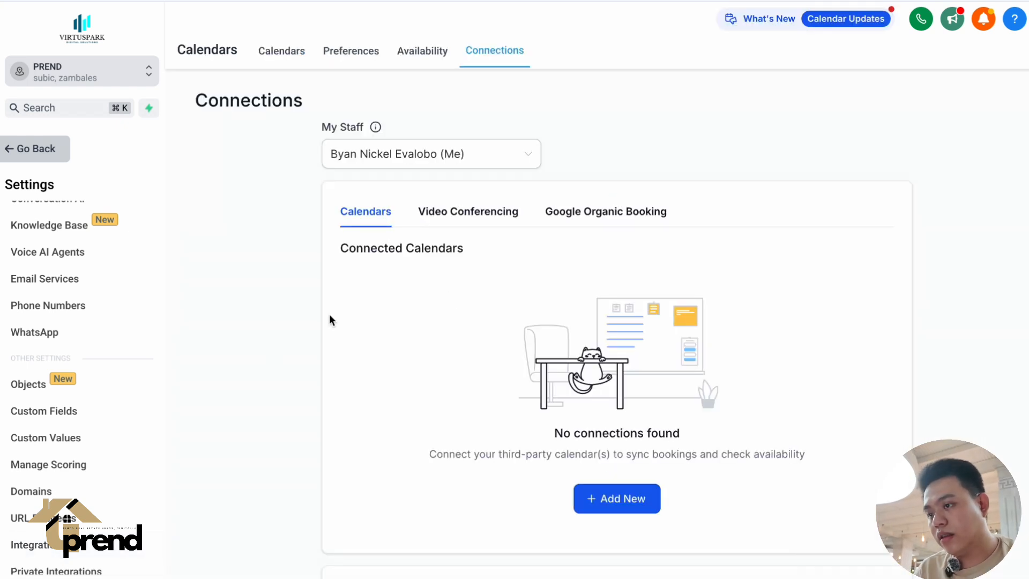
Check which staff members can be chosen for calendar connections and look over the connected calendars section.
click(425, 157)
click(423, 113)
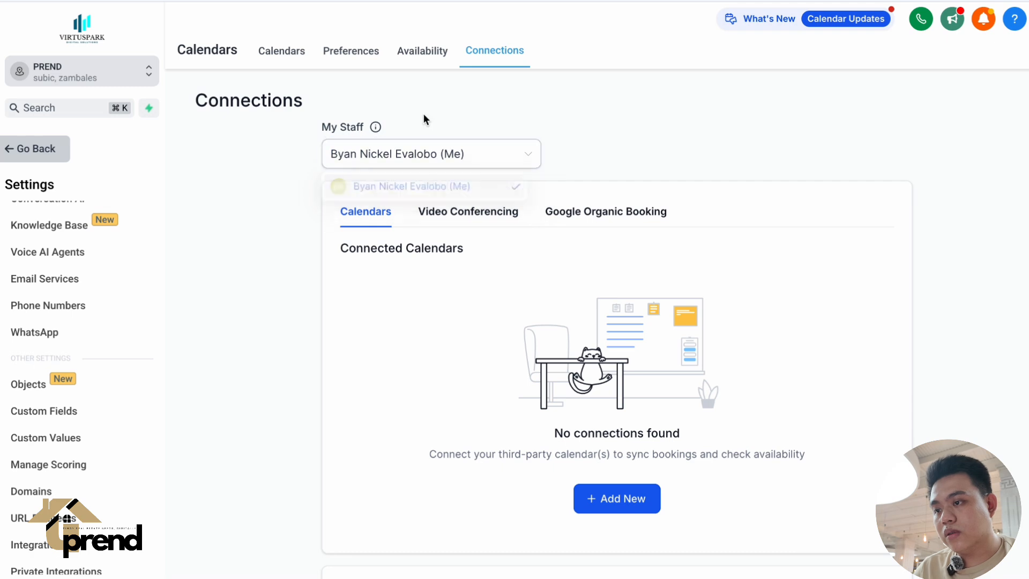
scroll(469, 172, down, 3)
scroll(547, 307, up, 2)
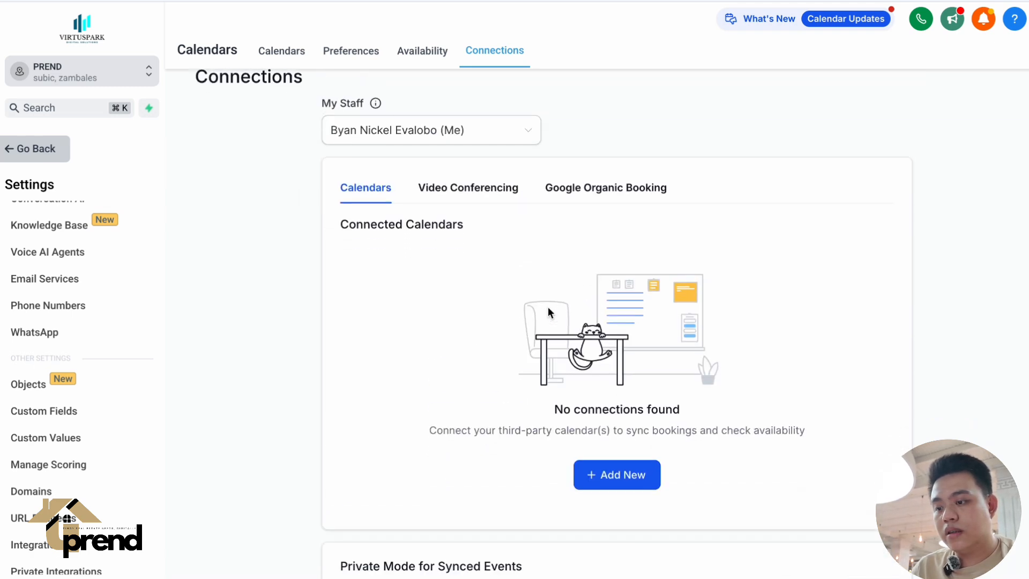
Add a Google Calendar connection by signing in with the user's Google account and allowing Lead Connector access to its calendars.
scroll(548, 306, down, 1)
click(604, 433)
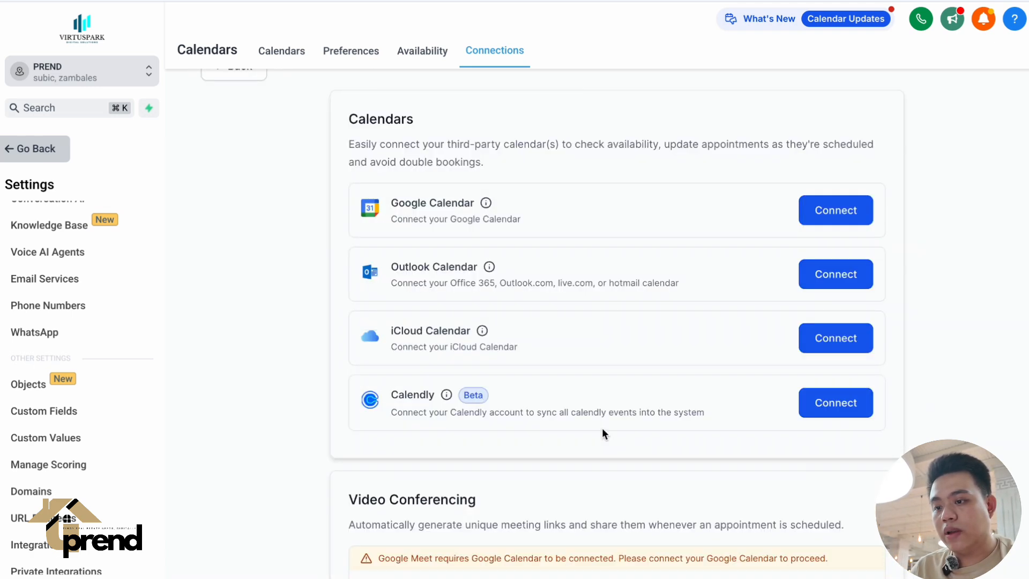
click(835, 212)
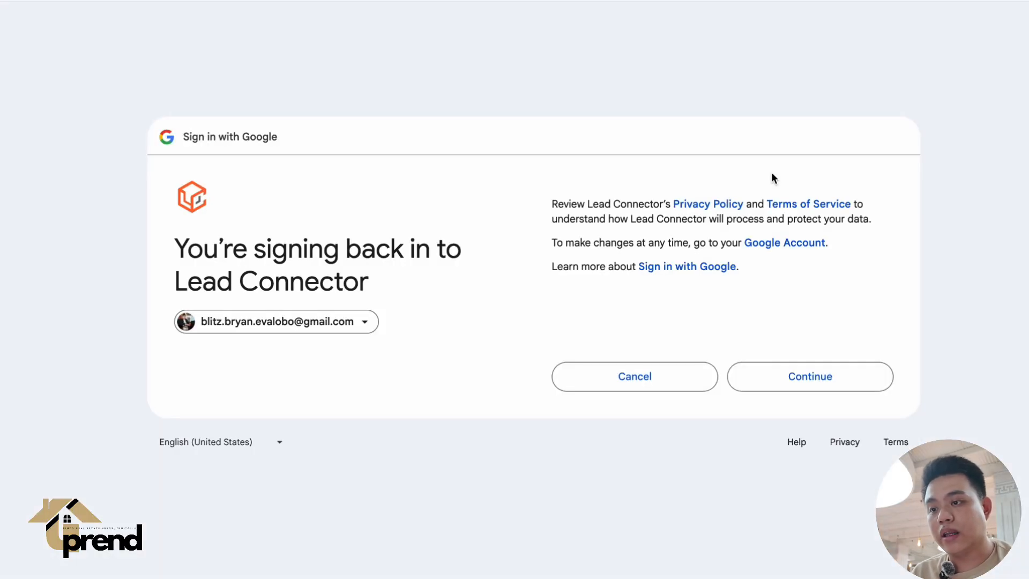
click(818, 384)
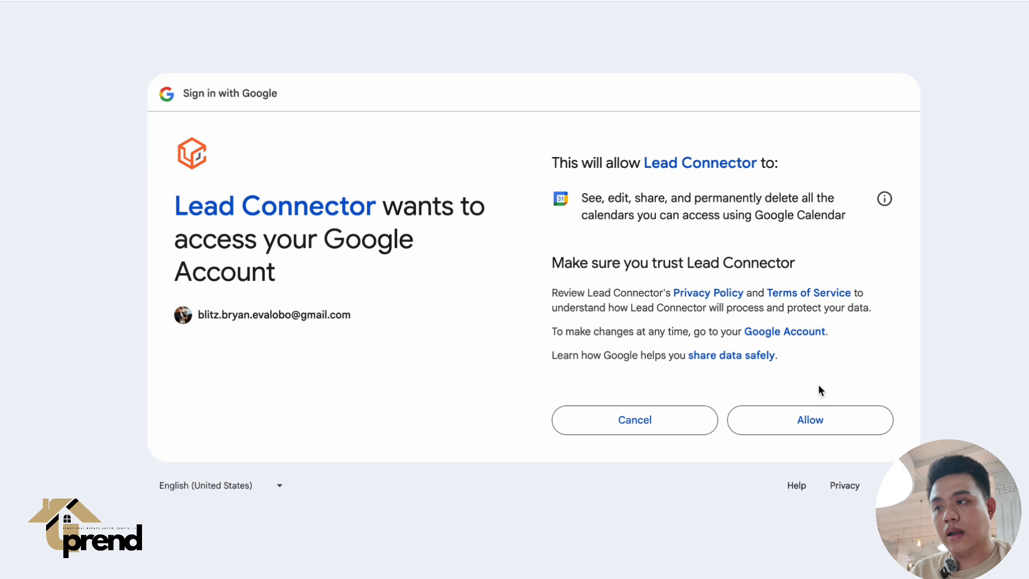
click(806, 425)
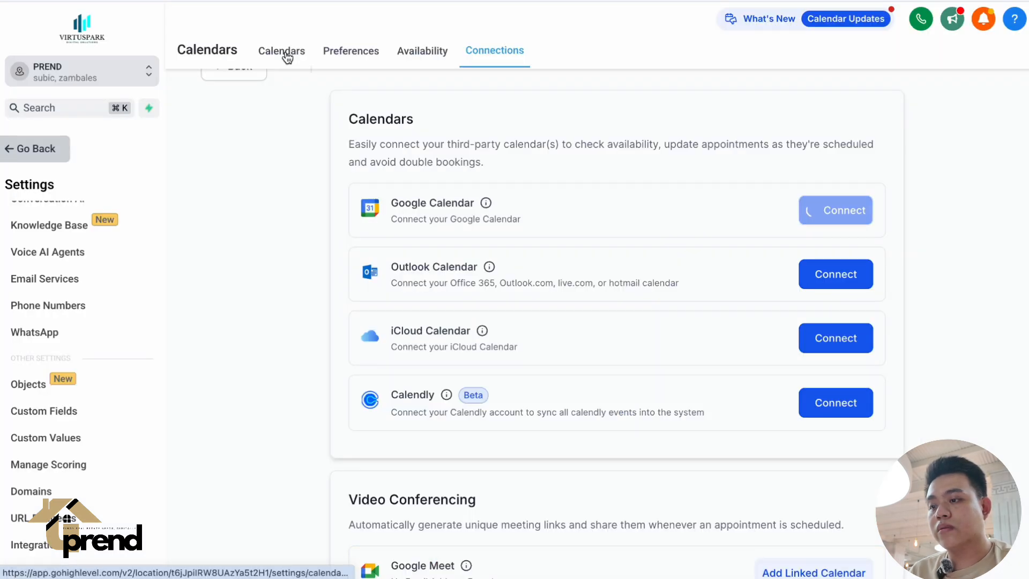
scroll(477, 262, up, 2)
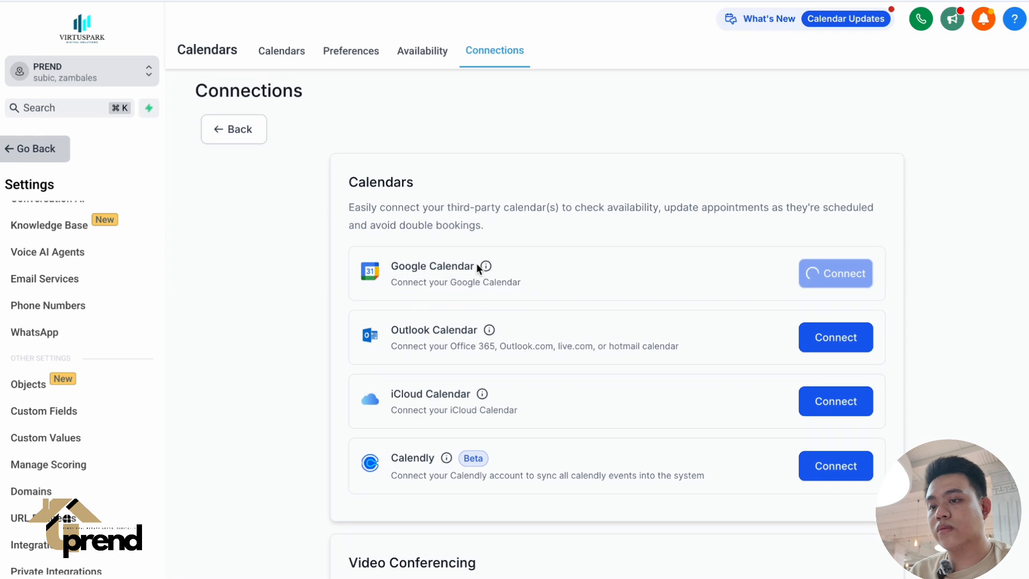
scroll(73, 324, up, 5)
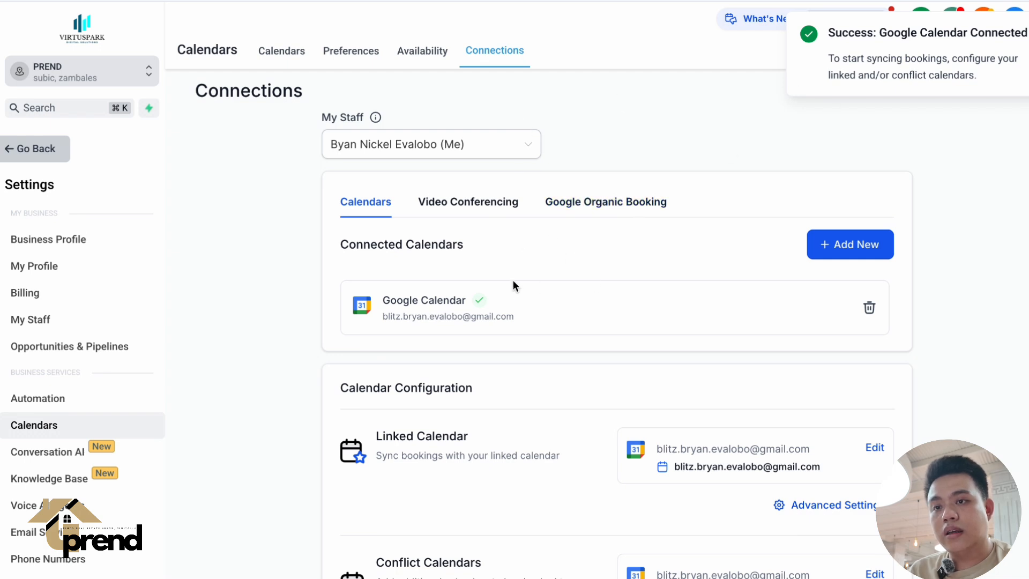
Review which Google calendars can receive new events in the Linked Calendar options, cancel the dialog, and look over the calendar configuration.
scroll(513, 284, down, 2)
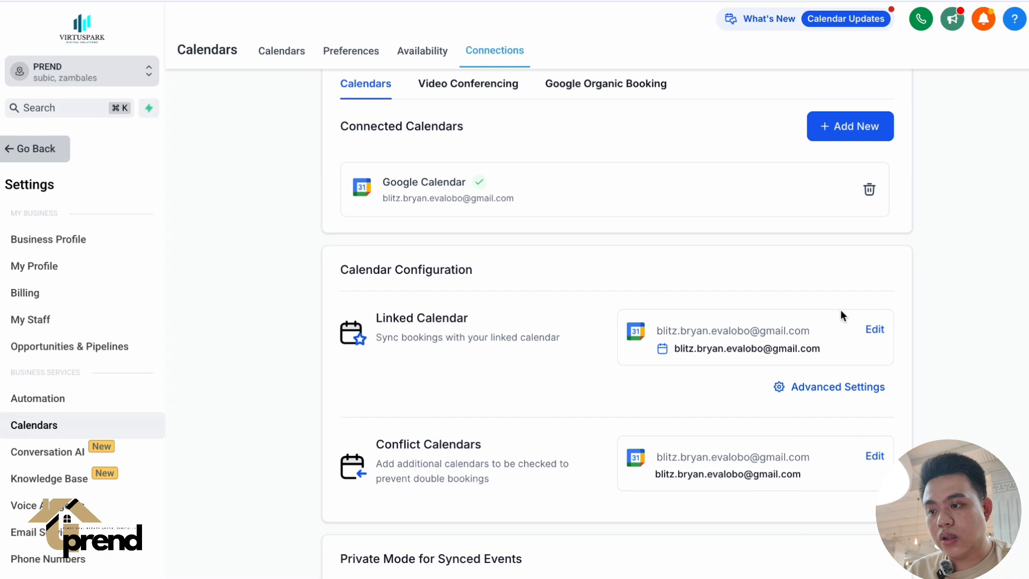
click(874, 331)
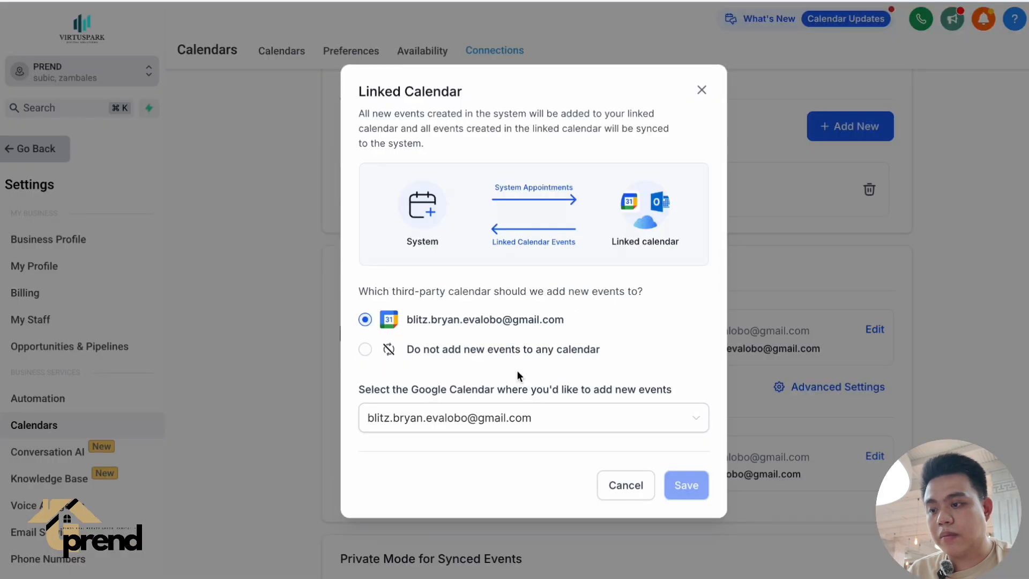
click(434, 422)
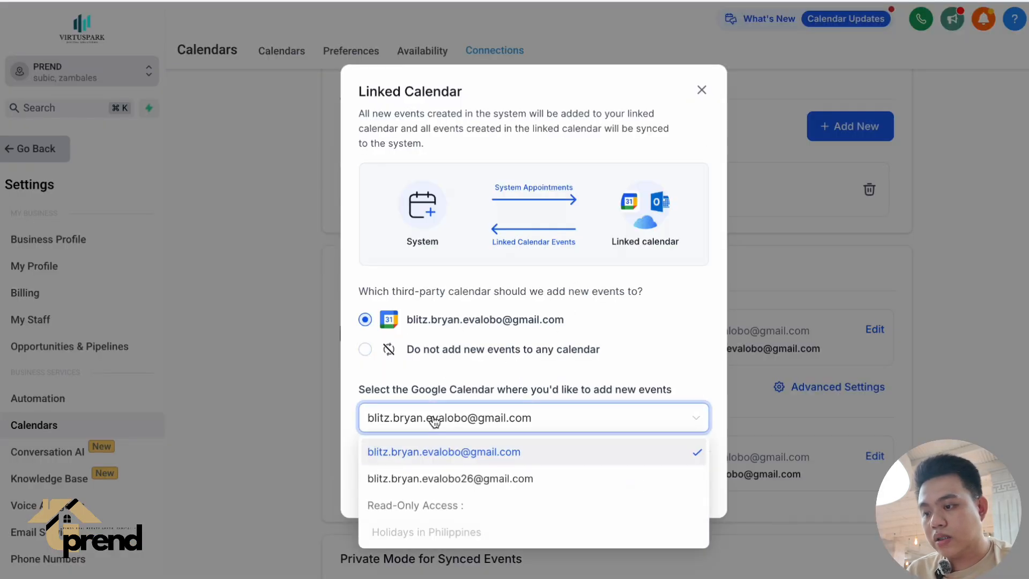
click(462, 456)
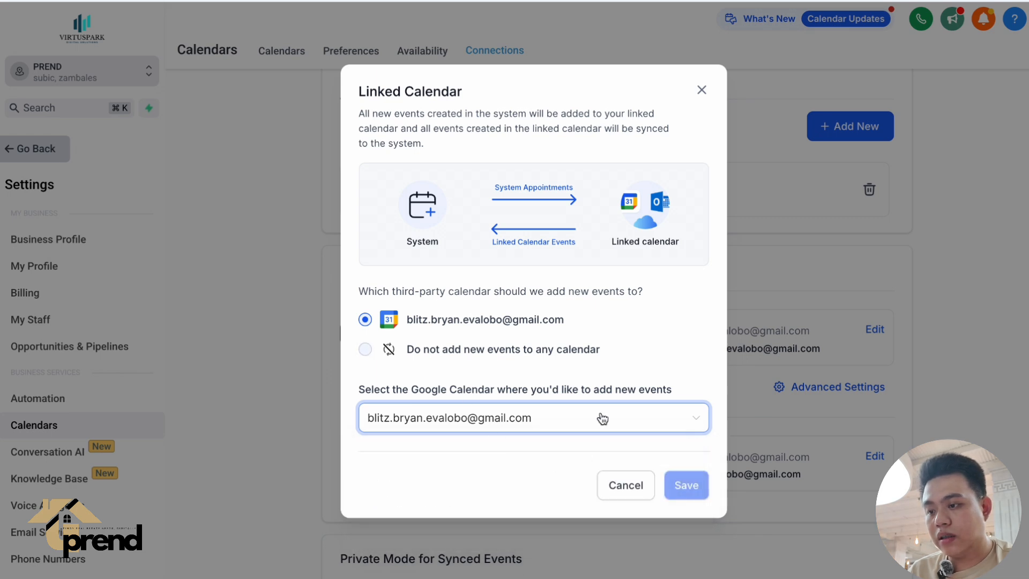
click(625, 487)
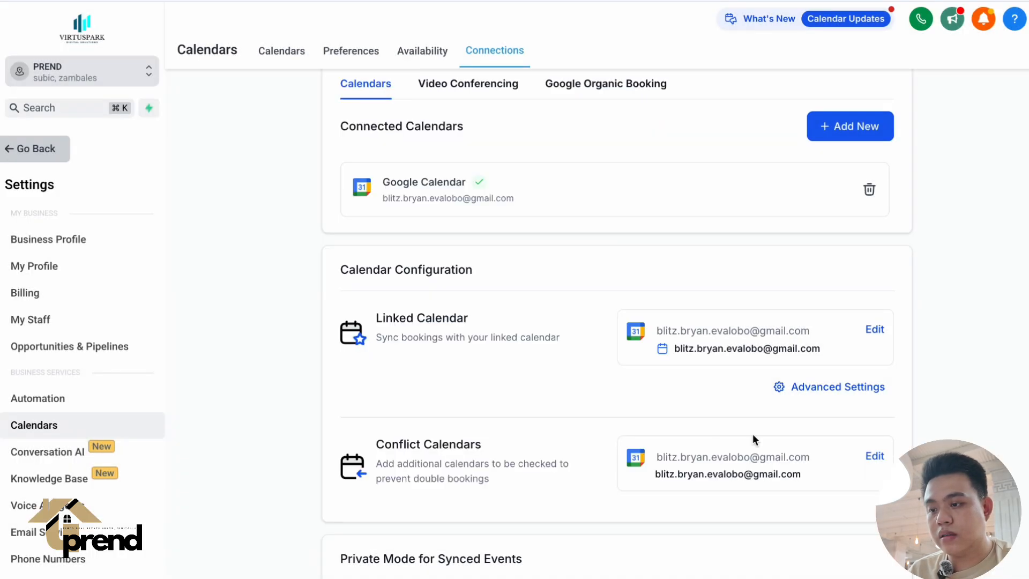
scroll(752, 433, down, 2)
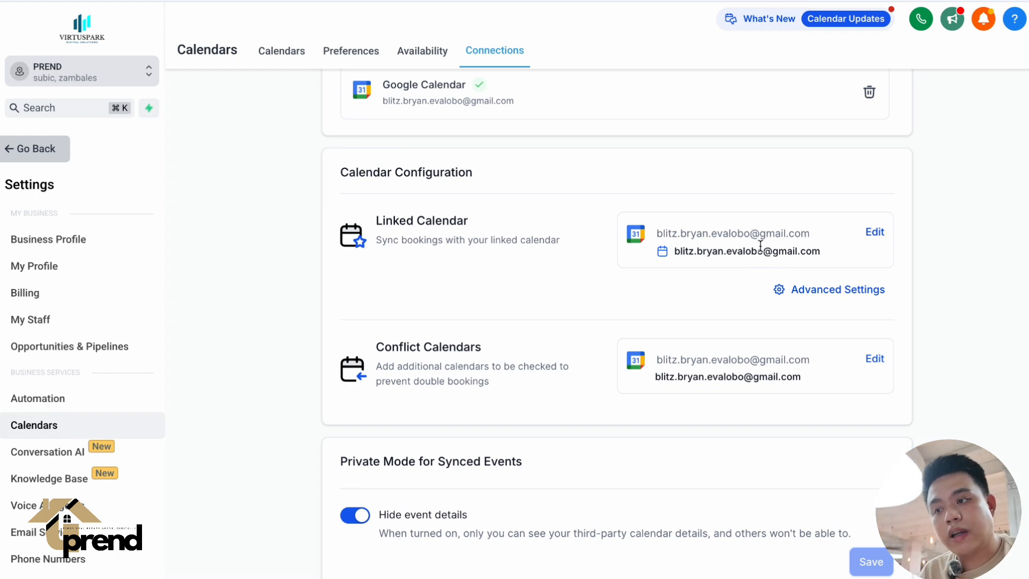
Leave the connection settings and open Calendar Settings from the sub-account's Calendars area.
click(58, 159)
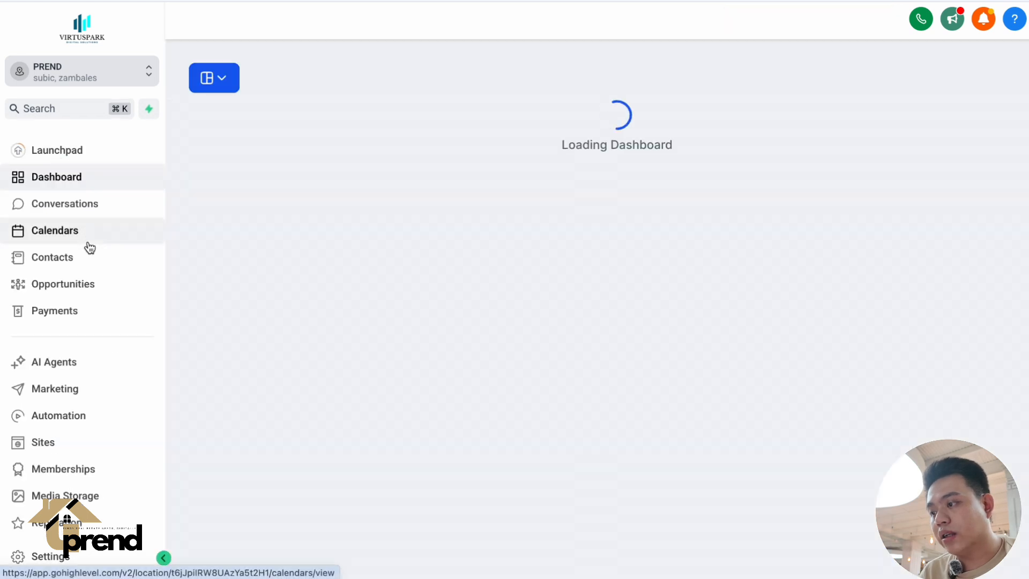
click(80, 232)
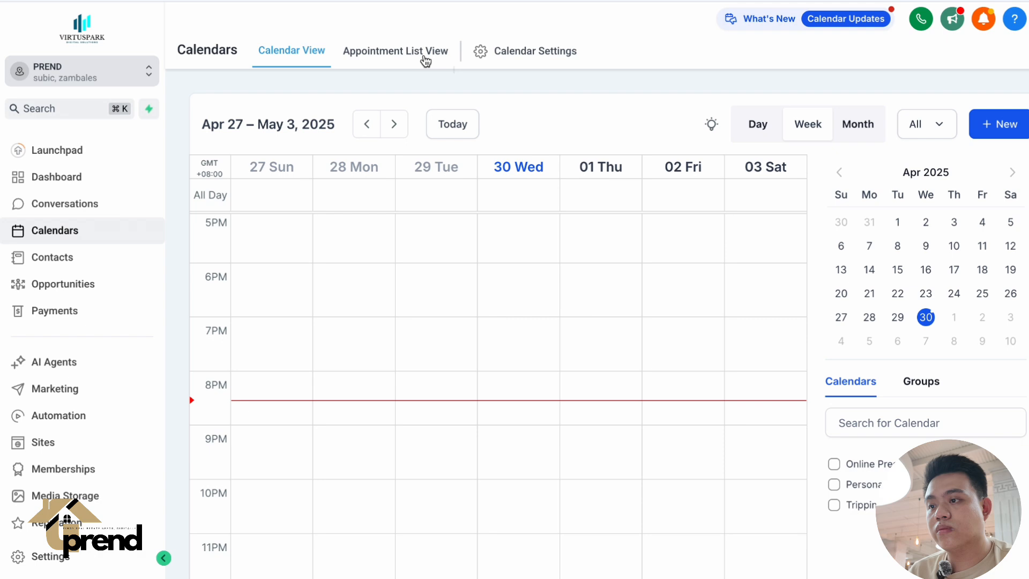
click(557, 56)
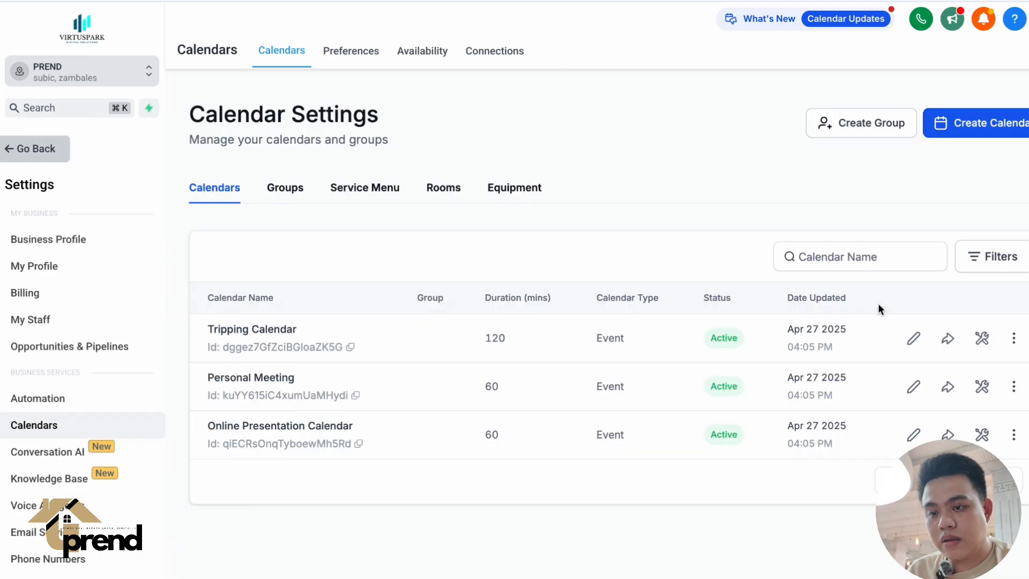
Dismiss the Edit Calendar tour and look over the calendars listed in Calendar Settings.
click(880, 307)
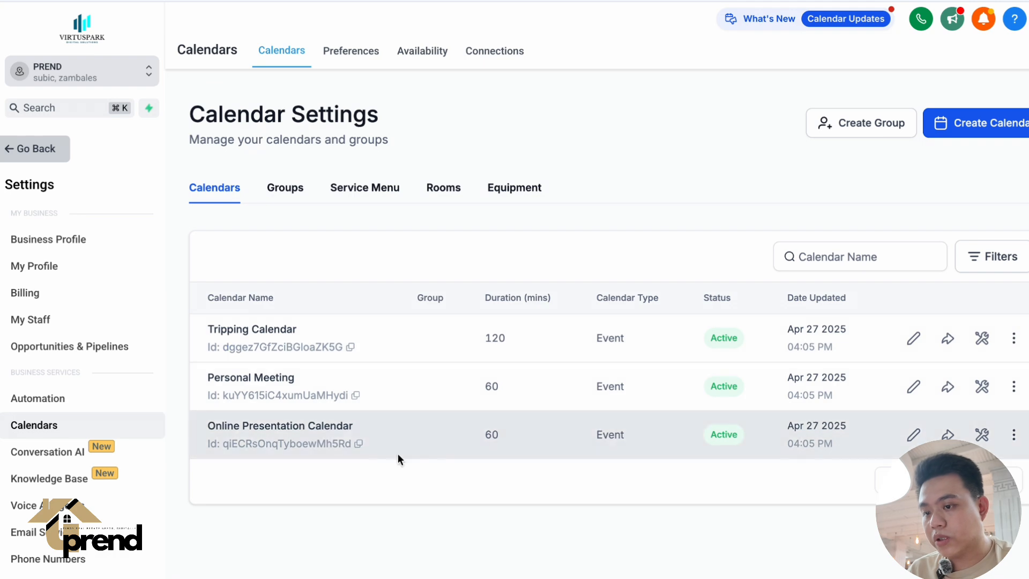
triple_click(312, 425)
click(320, 470)
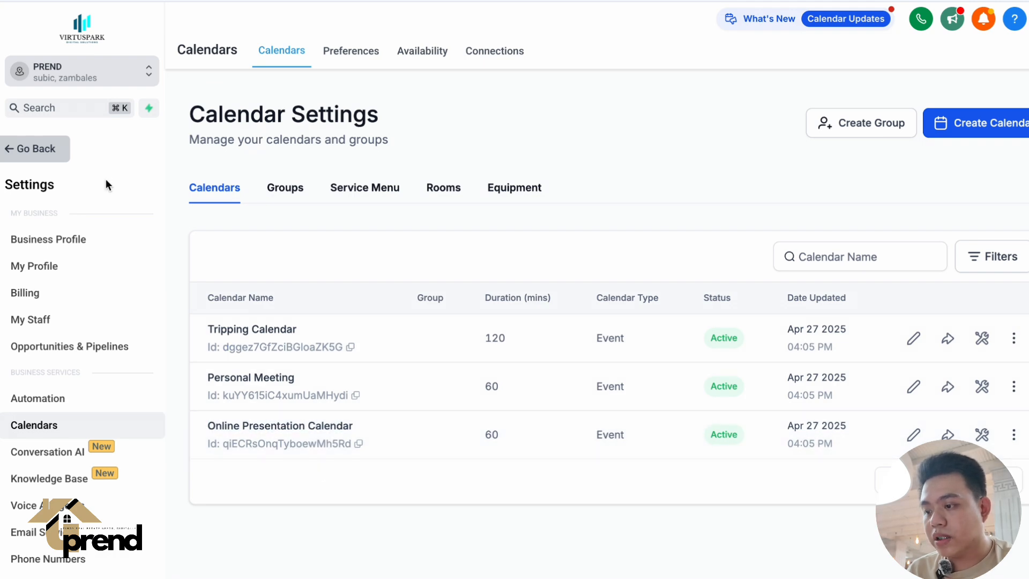
Leave Calendar Settings, open My Profile in the sub-account's settings, and look over its calendar configuration.
click(45, 148)
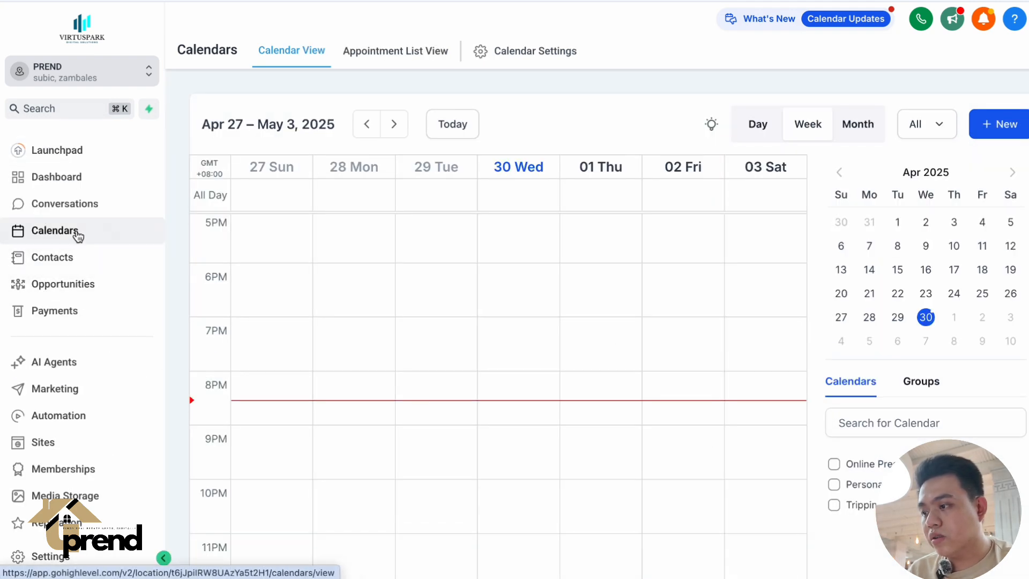
click(59, 555)
click(71, 268)
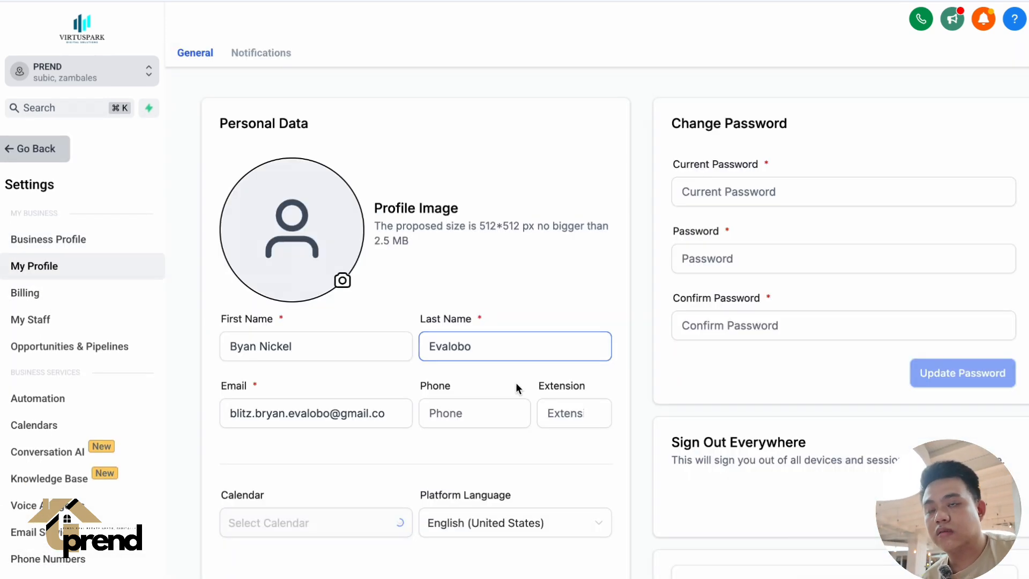
scroll(515, 382, down, 15)
scroll(523, 395, up, 1)
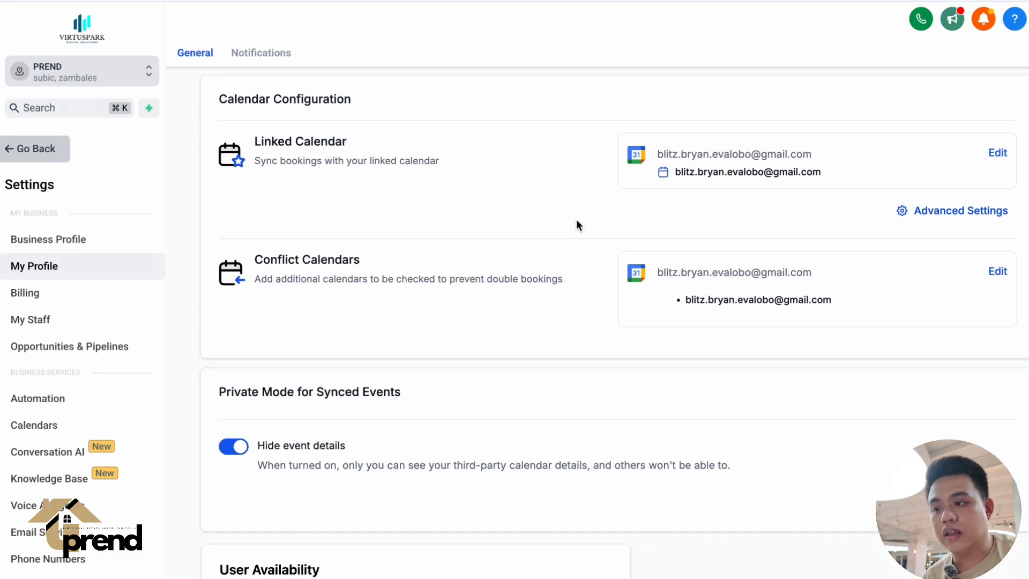
scroll(510, 248, up, 5)
scroll(510, 249, down, 3)
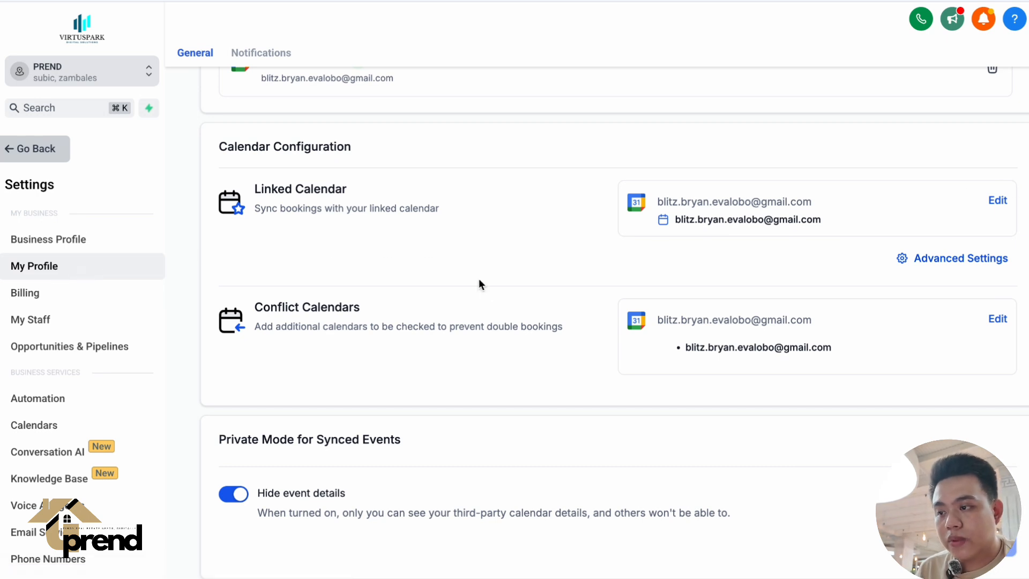
Review the Conflict Calendars options and the linked calendar's advanced Sync Preferences, cancelling both dialogs.
triple_click(307, 302)
click(415, 306)
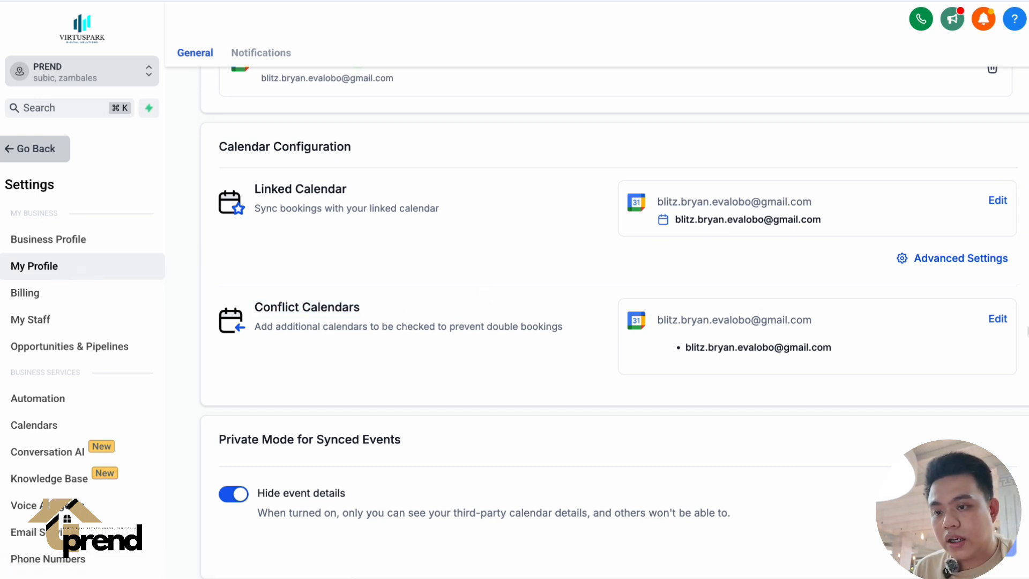
click(999, 320)
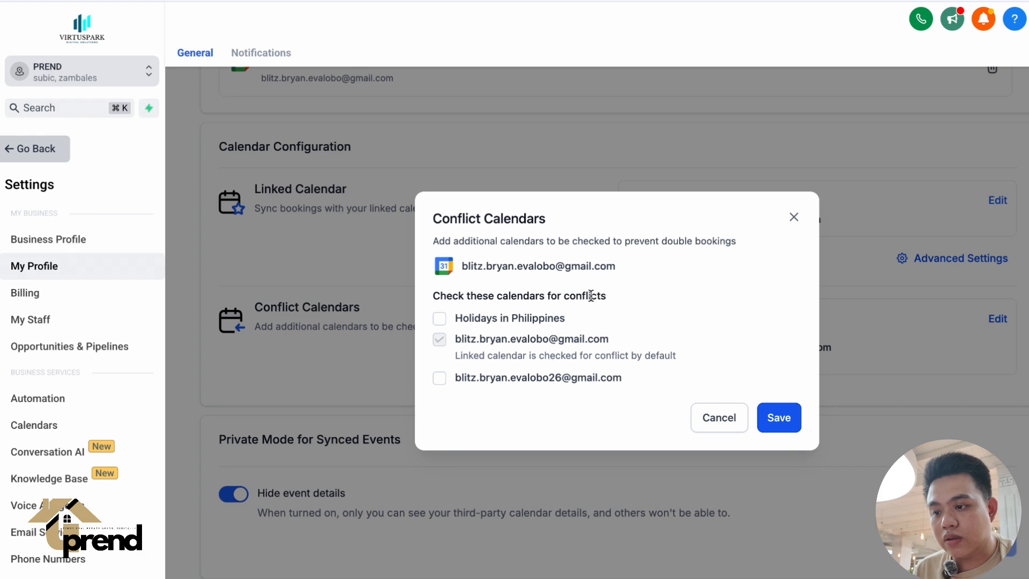
click(718, 418)
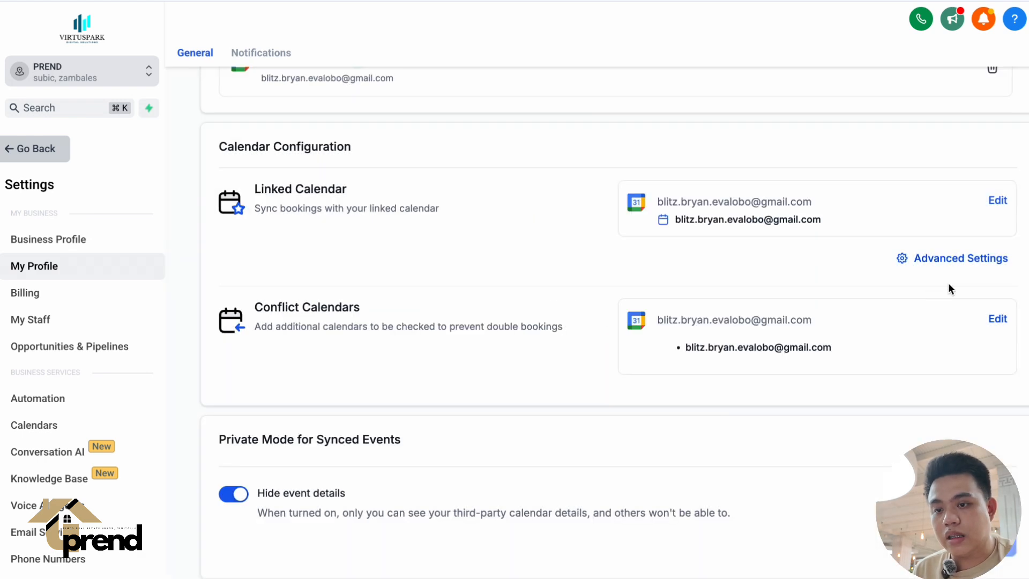
click(959, 261)
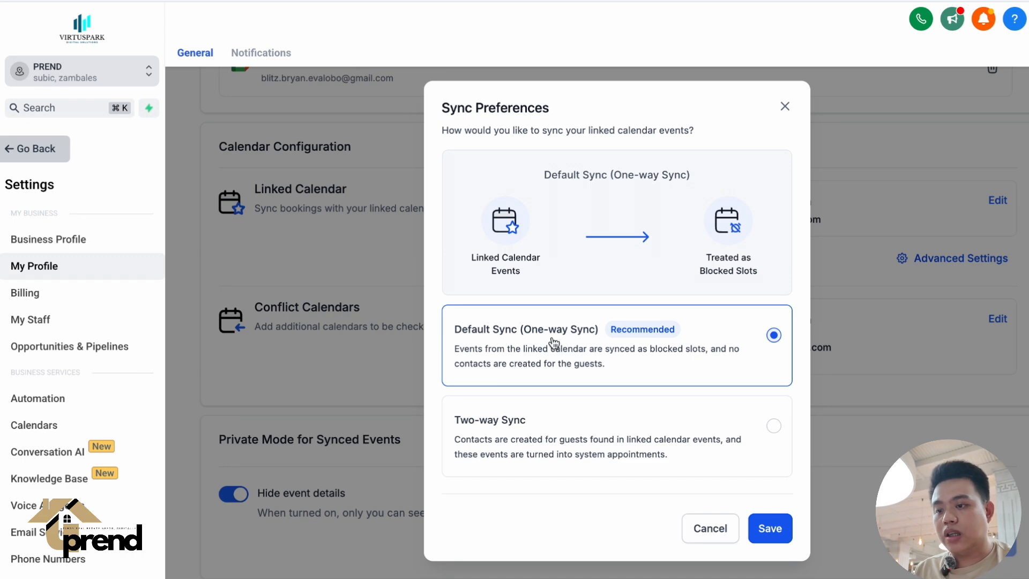
click(711, 529)
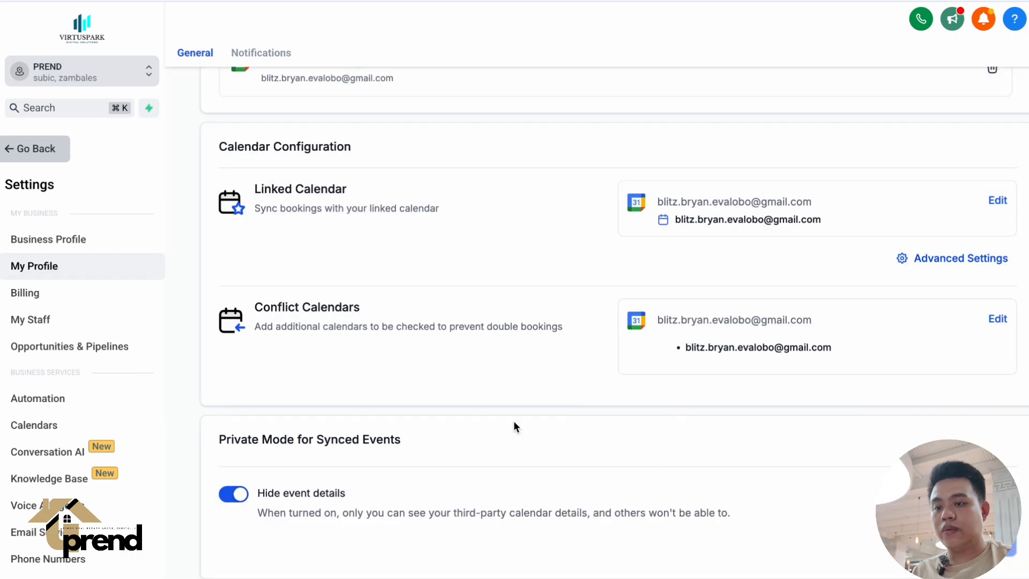
Examine the Calendar Configuration, Private Mode for Synced Events and User Availability sections of the profile.
scroll(474, 418, down, 3)
scroll(475, 418, up, 4)
scroll(475, 424, up, 1)
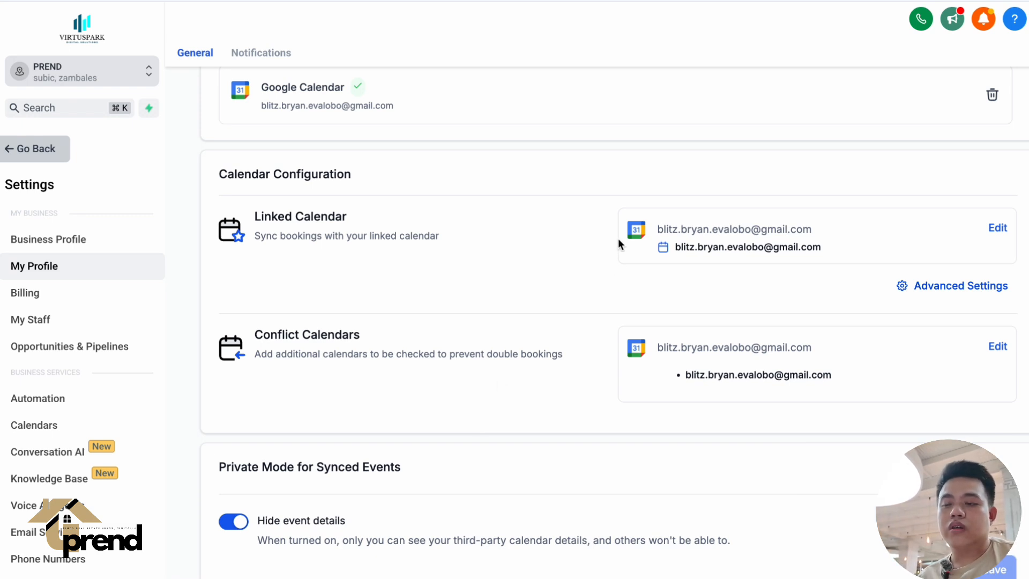
scroll(619, 250, down, 5)
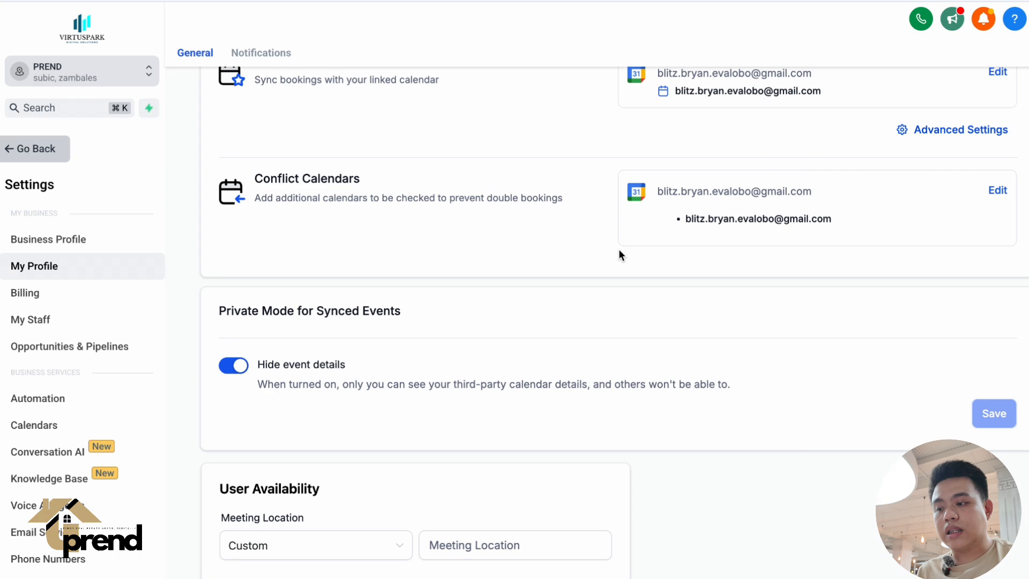
scroll(619, 249, up, 6)
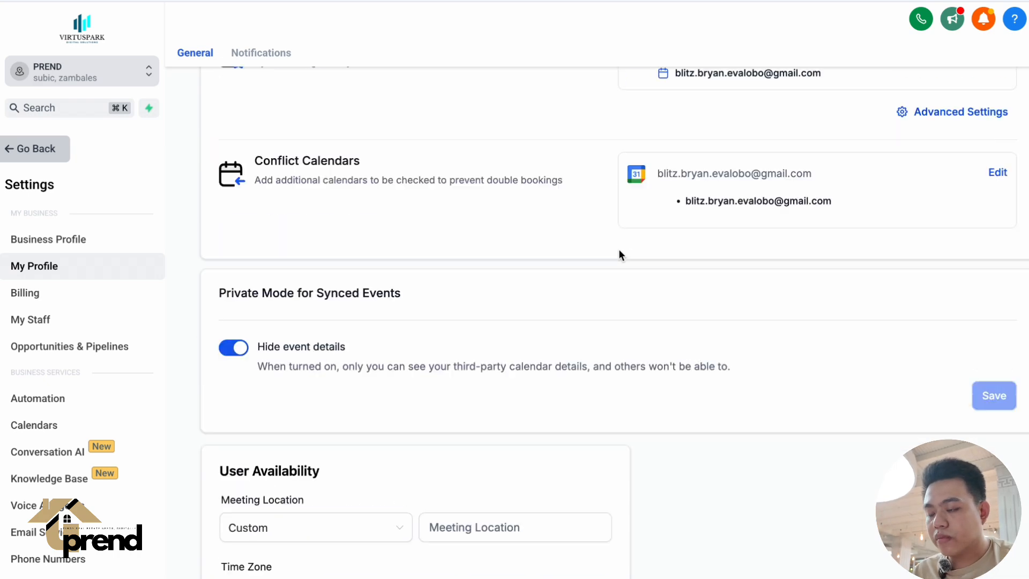
scroll(619, 249, down, 2)
scroll(619, 248, down, 8)
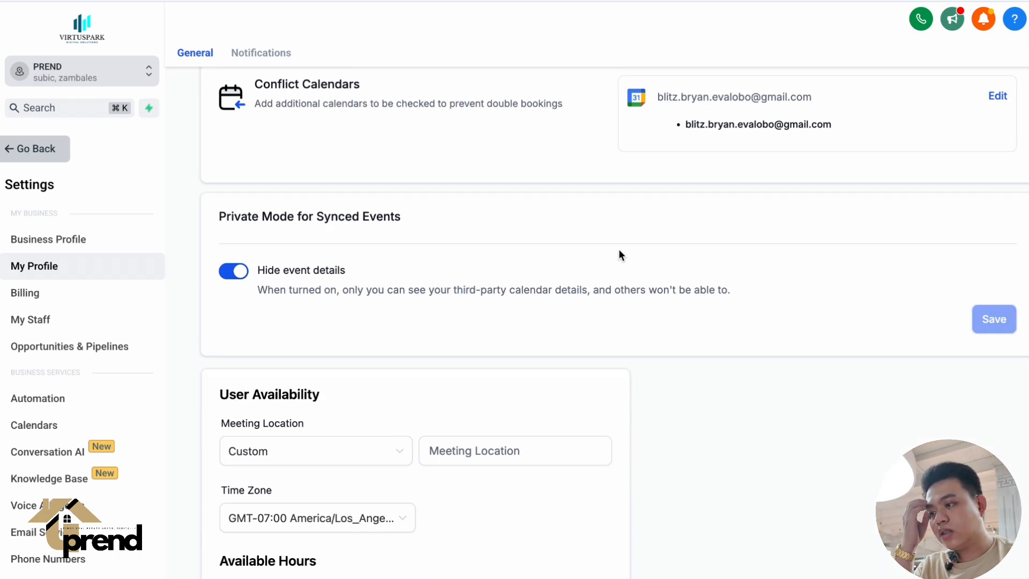
scroll(619, 248, down, 1)
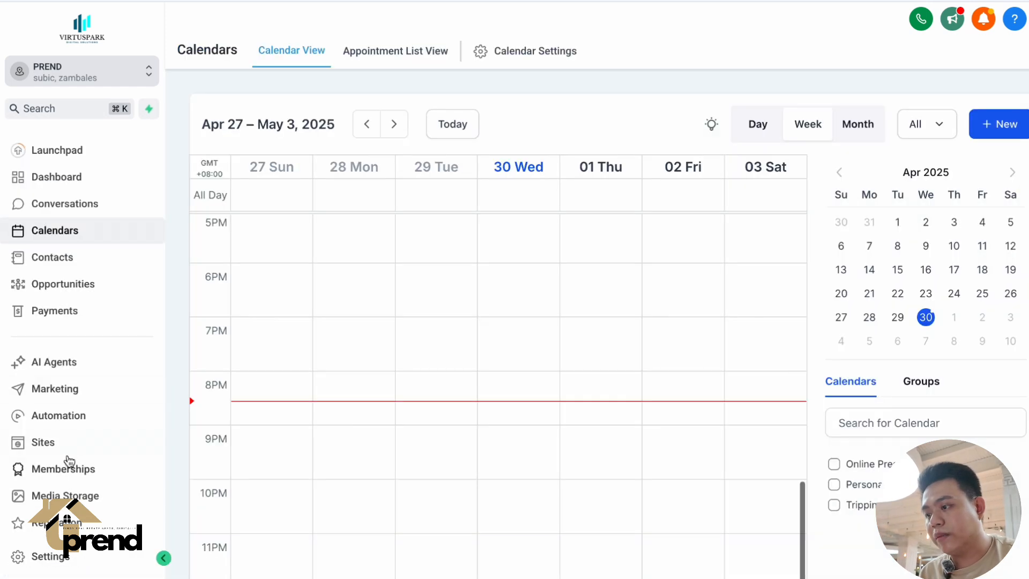
scroll(70, 464, down, 3)
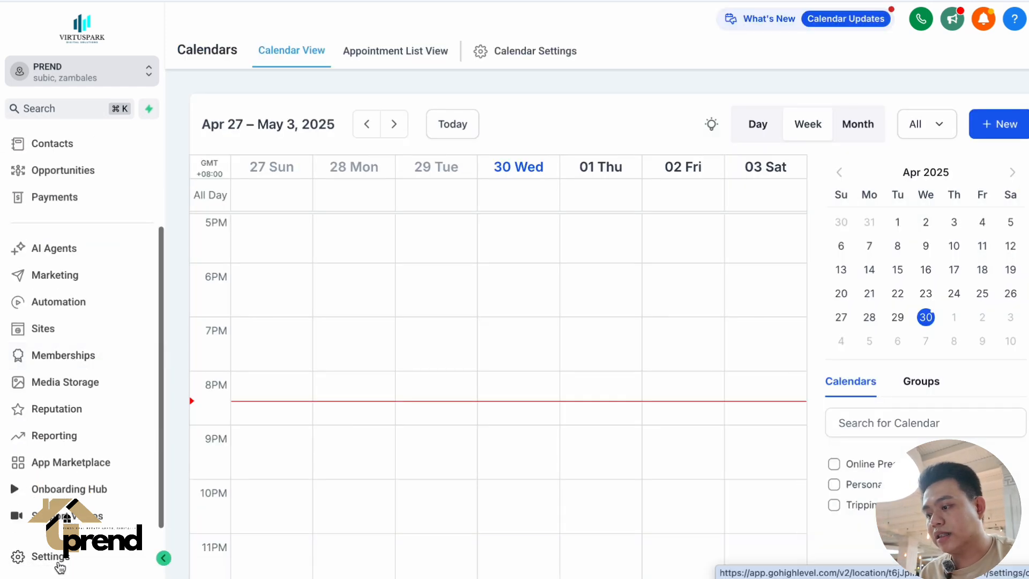
Reopen My Profile, select all days under the User Availability hours, and update the availability.
click(54, 555)
click(70, 273)
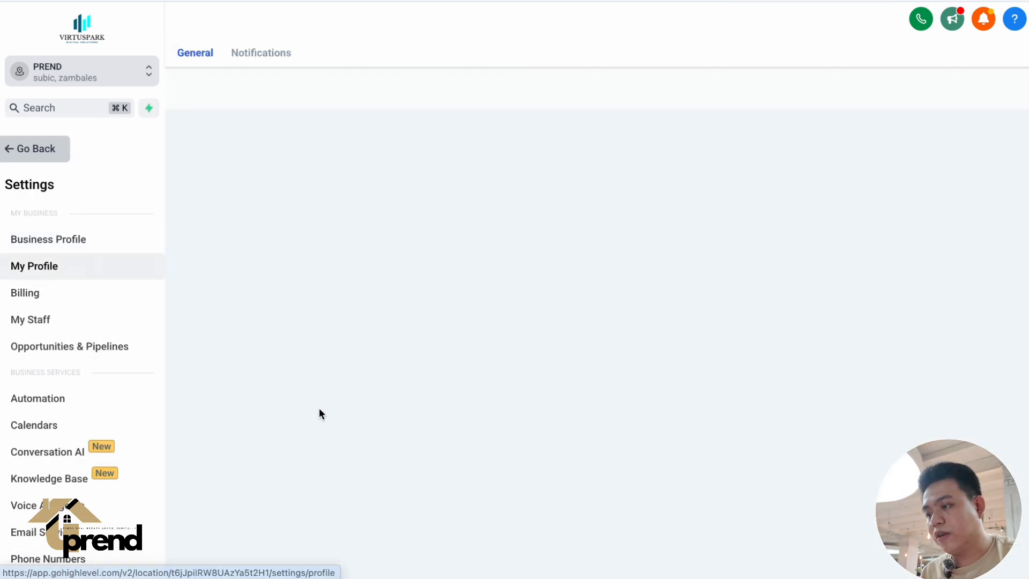
scroll(359, 461, down, 10)
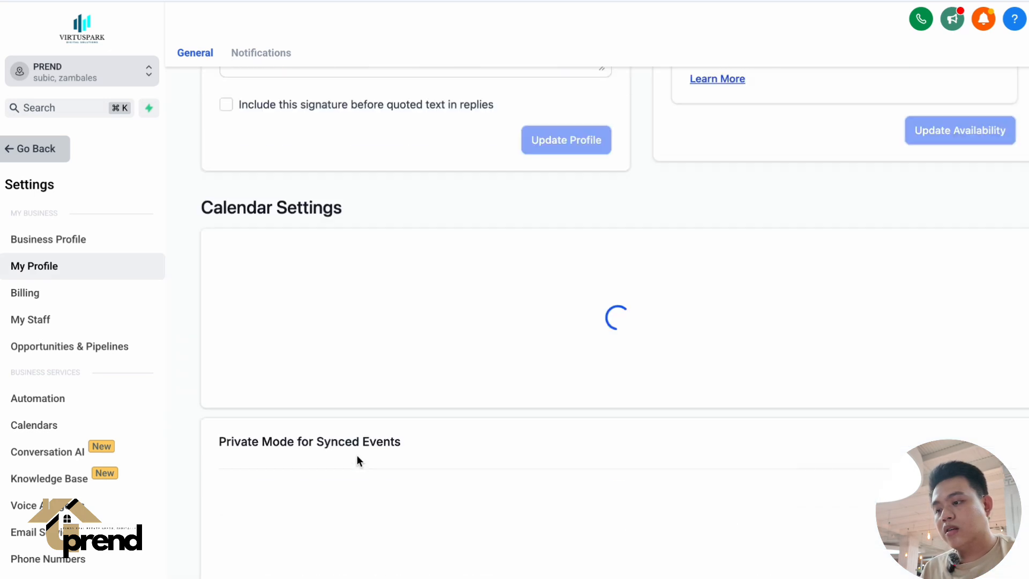
scroll(356, 454, down, 10)
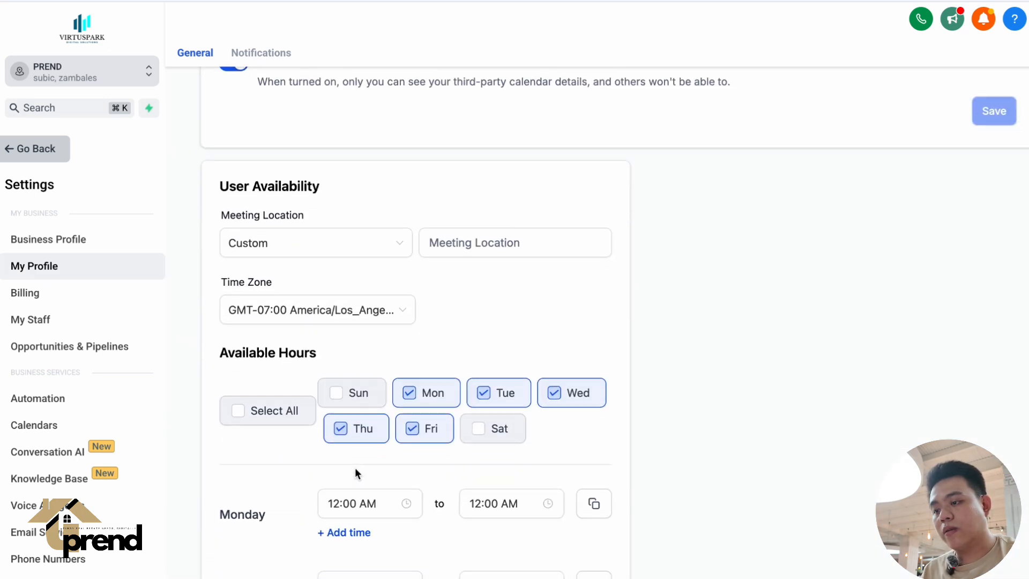
scroll(348, 357, down, 2)
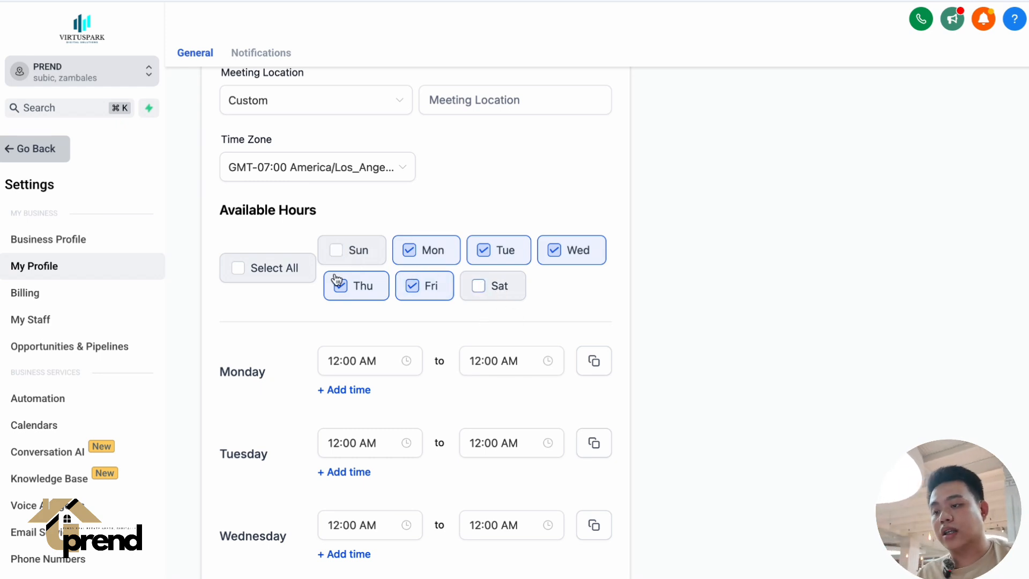
click(276, 269)
scroll(381, 390, down, 5)
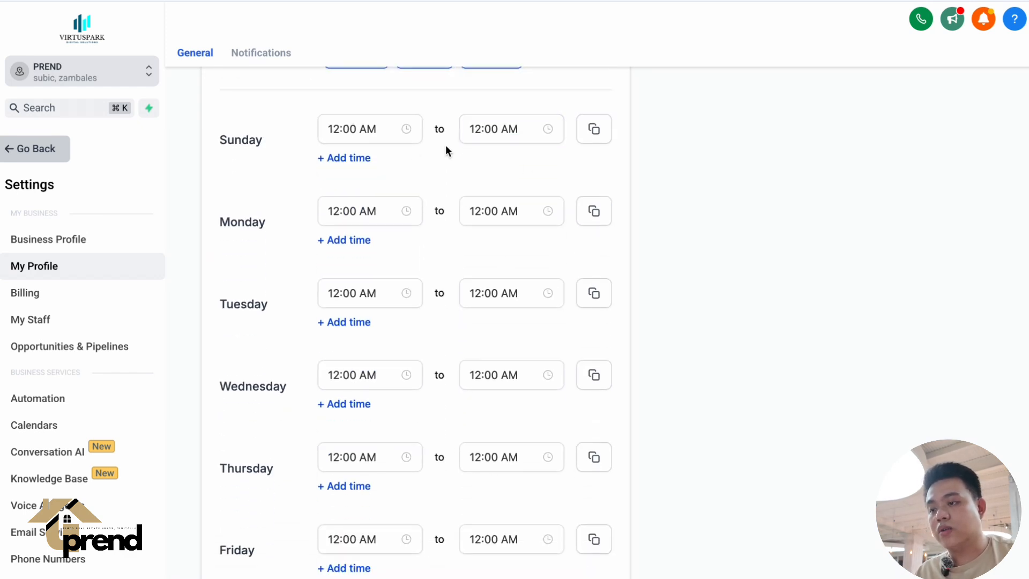
scroll(485, 231, down, 4)
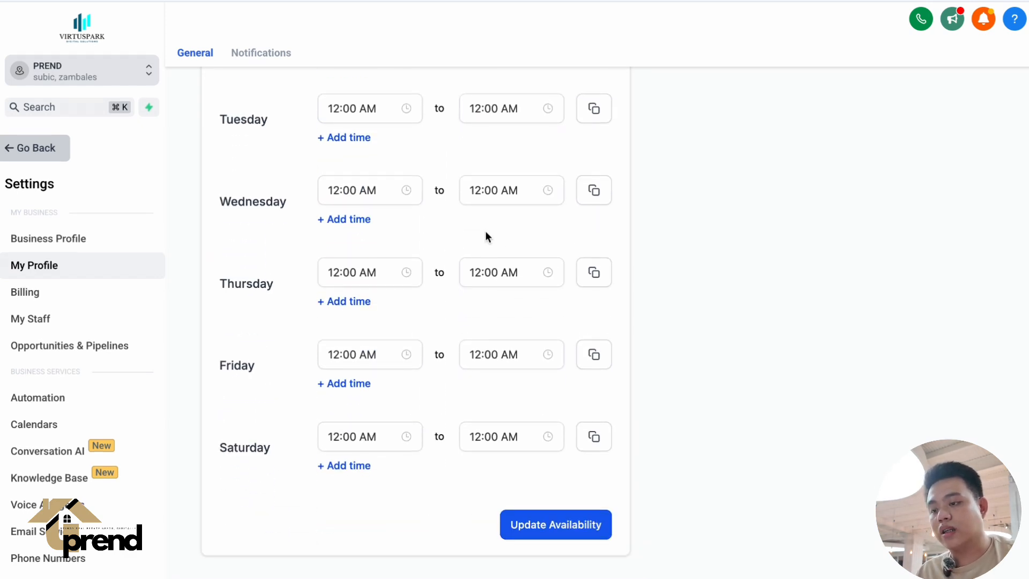
click(552, 526)
Check which calendars can be chosen in the profile's Calendar field and look over the connected calendars section.
scroll(313, 191, up, 12)
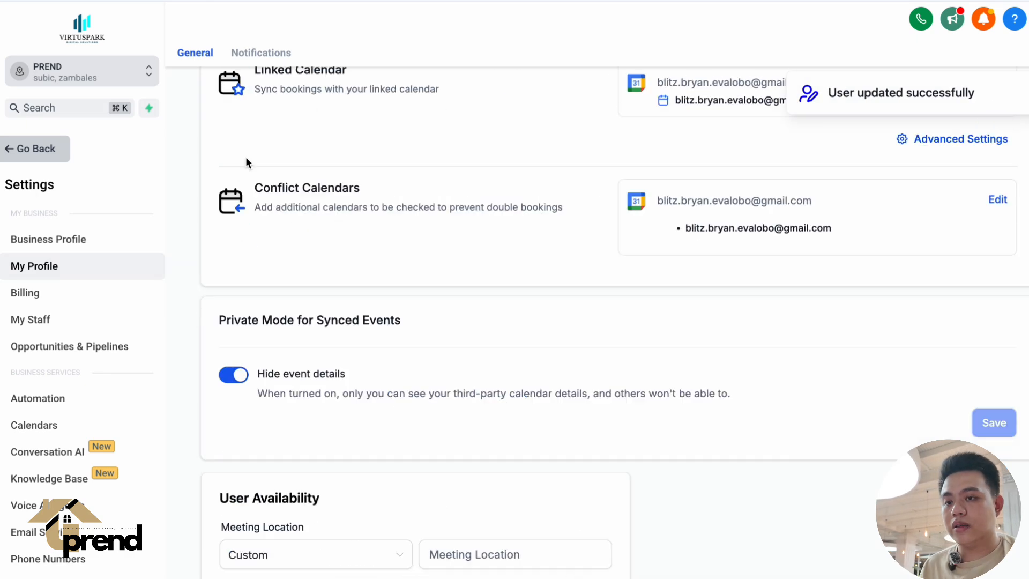
scroll(287, 306, up, 10)
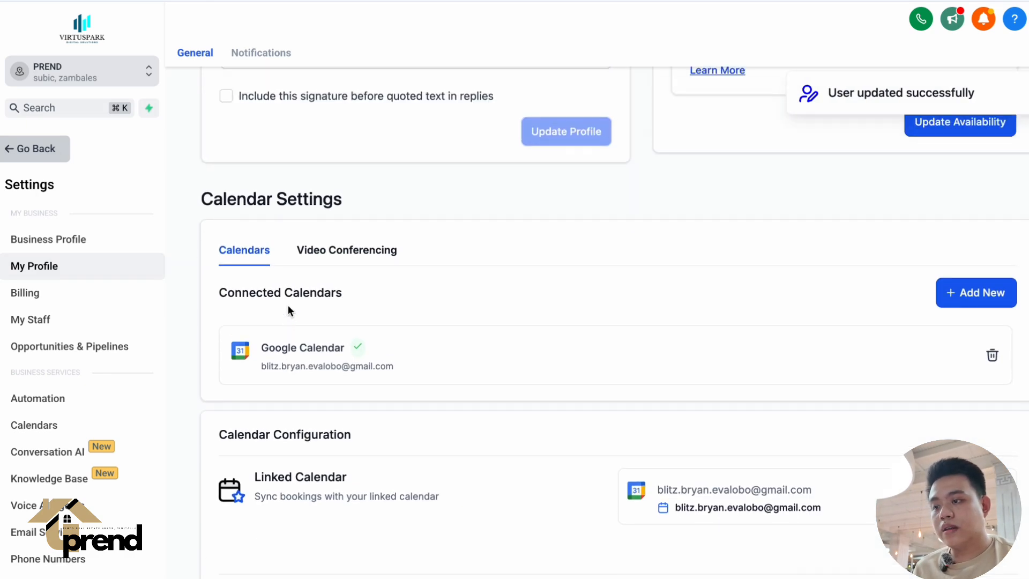
scroll(287, 308, up, 7)
scroll(289, 308, down, 4)
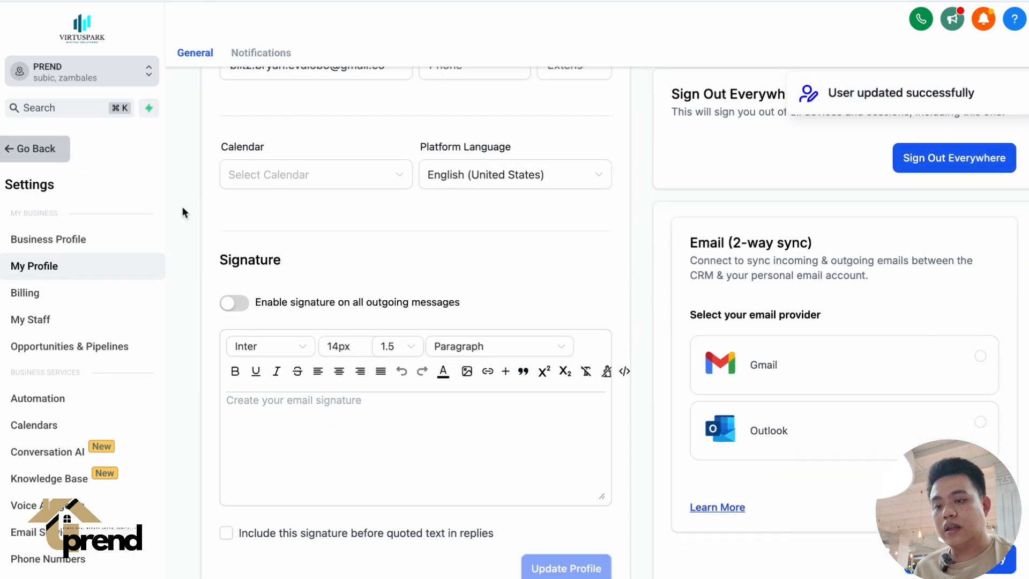
click(338, 182)
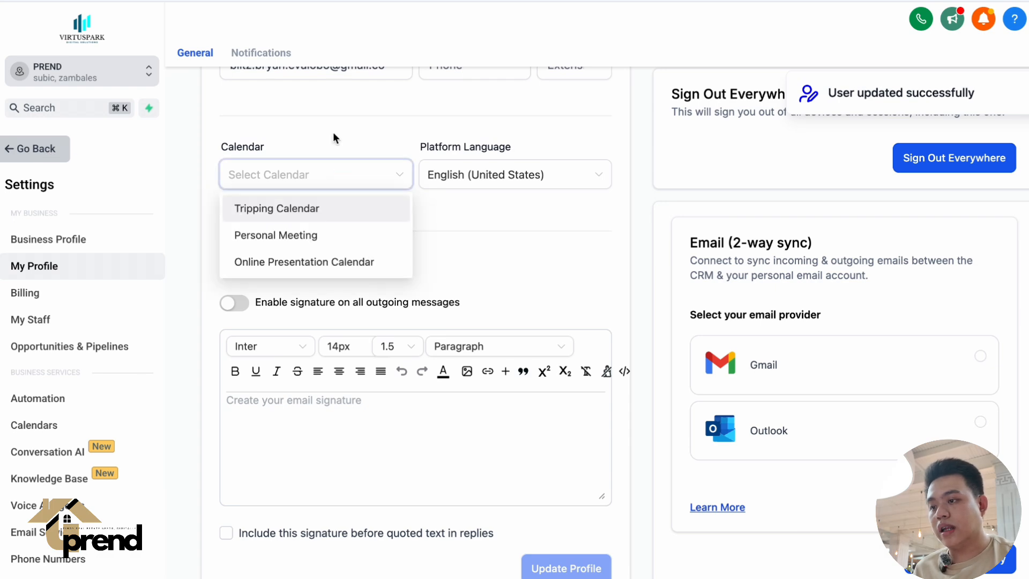
click(330, 131)
scroll(217, 231, up, 4)
scroll(216, 231, down, 8)
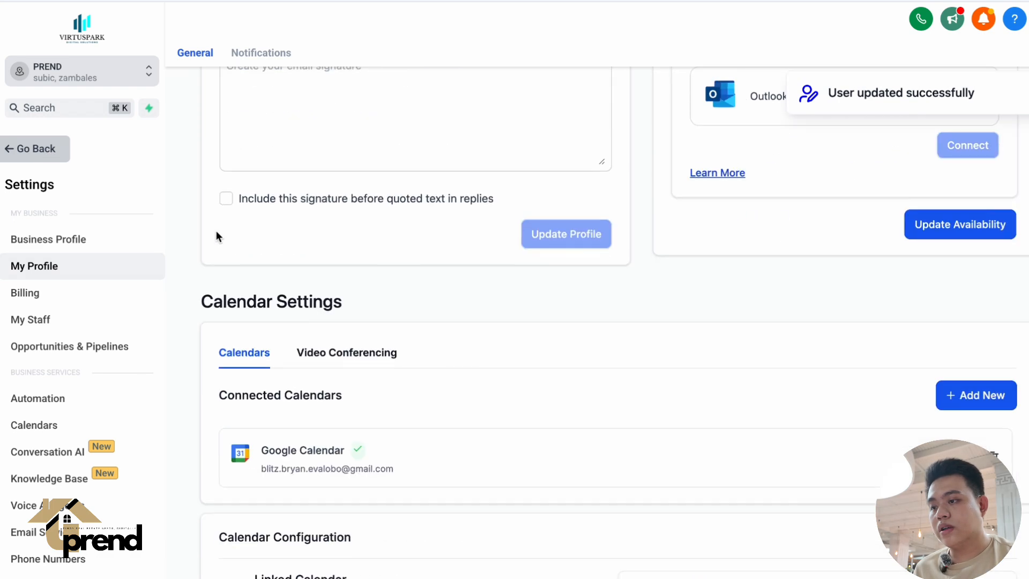
scroll(216, 230, up, 1)
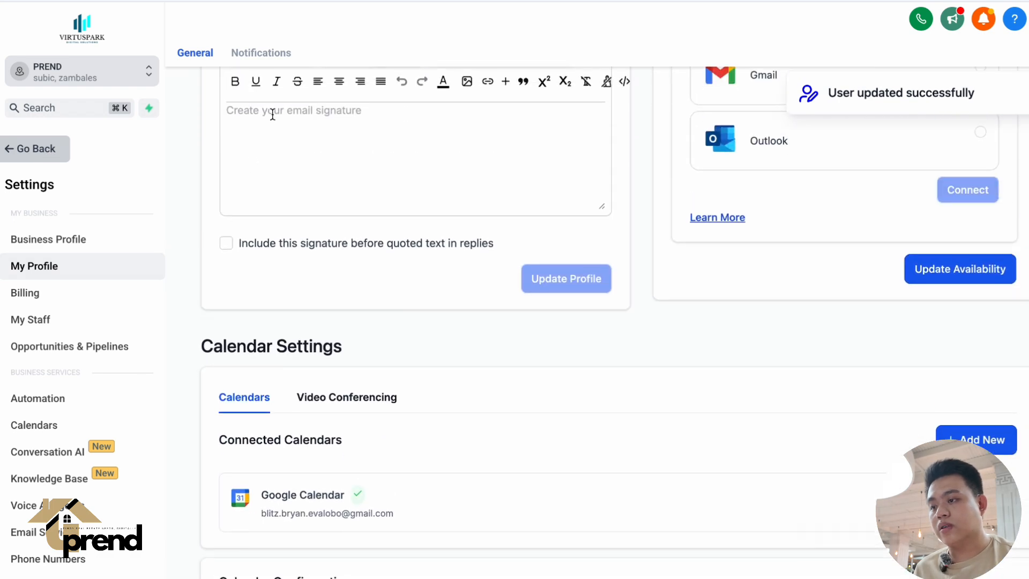
Return to Calendar Settings and open the Tripping Calendar for editing.
click(36, 150)
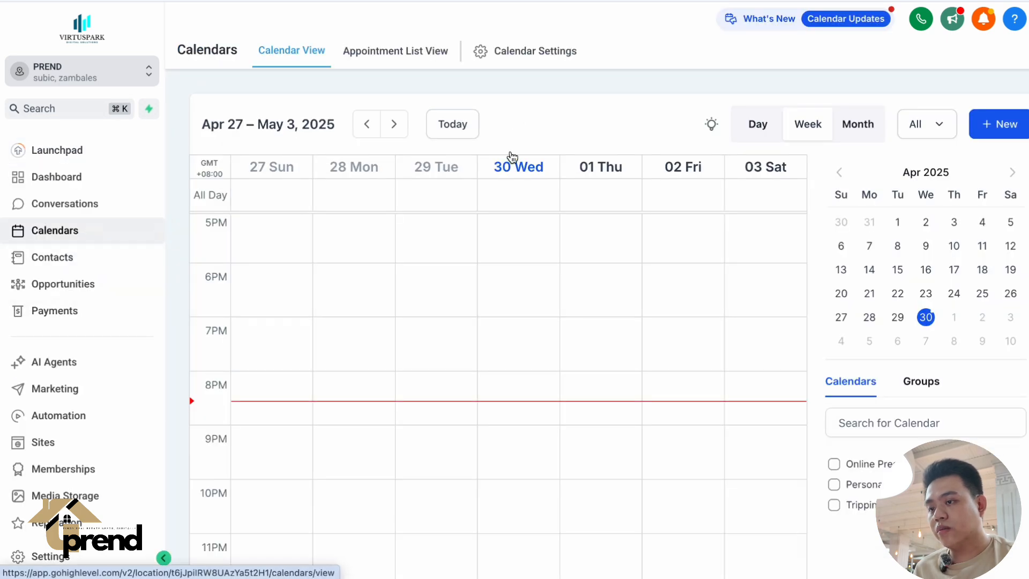
click(530, 56)
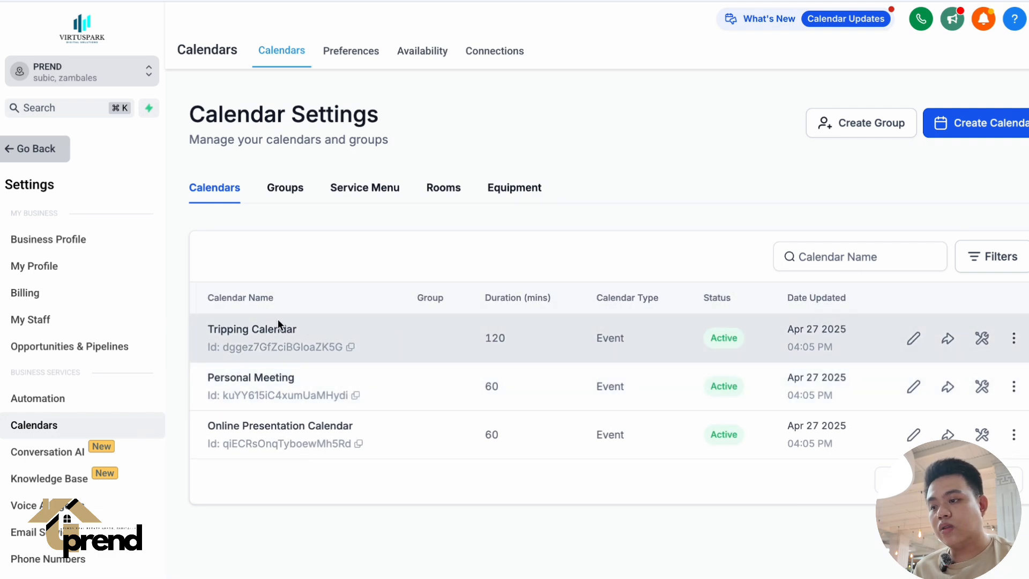
triple_click(278, 321)
click(915, 339)
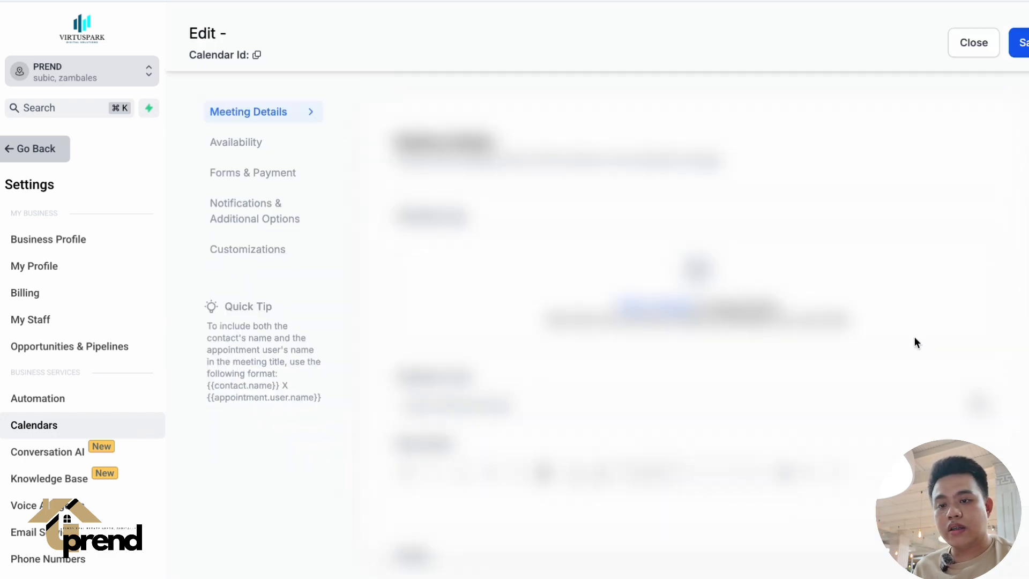
Review the Tripping Calendar's meeting details, including its location settings, and its weekly availability.
scroll(497, 344, down, 5)
scroll(497, 344, down, 5)
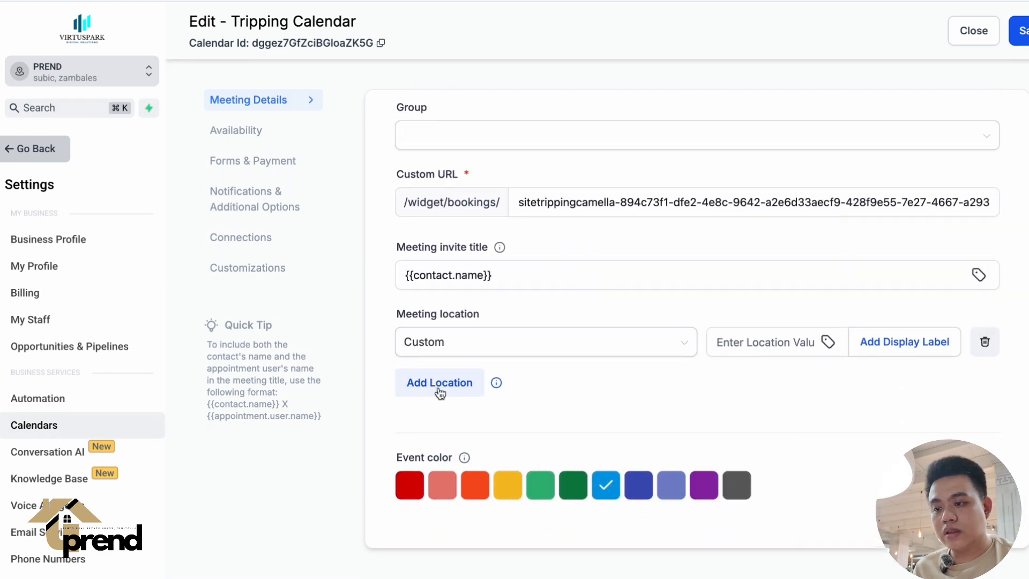
scroll(505, 247, up, 3)
scroll(505, 248, down, 1)
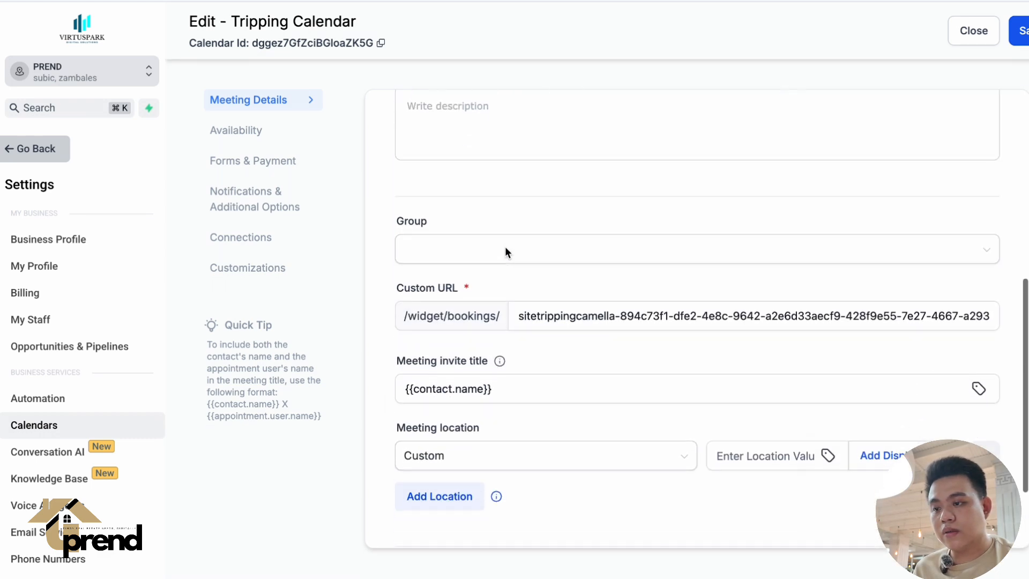
click(275, 136)
scroll(381, 315, down, 5)
scroll(381, 316, up, 10)
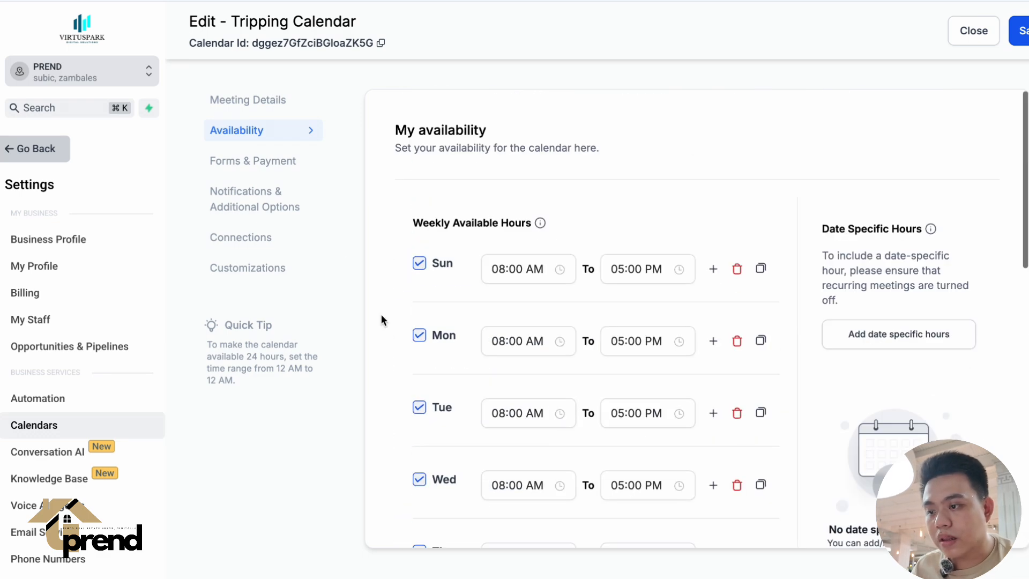
Review the Tripping Calendar's forms and payment settings and its notifications and additional options.
click(263, 156)
scroll(476, 372, down, 10)
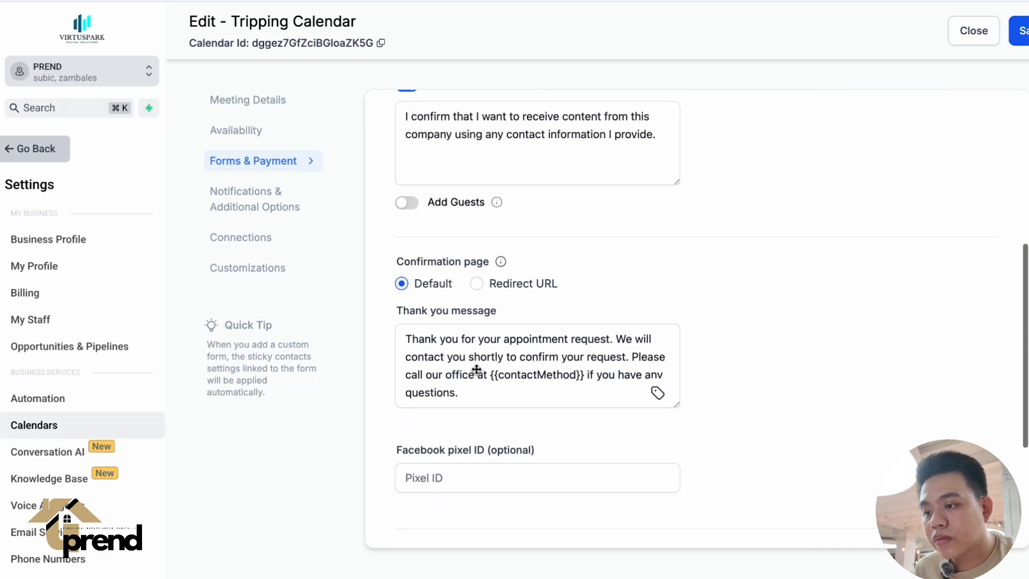
scroll(476, 369, up, 10)
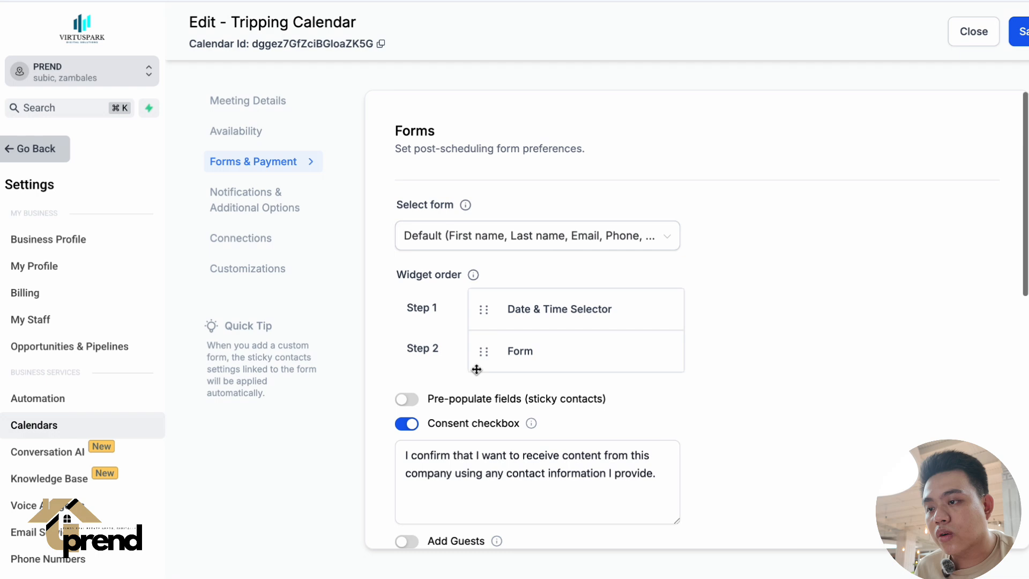
click(265, 217)
scroll(439, 394, down, 10)
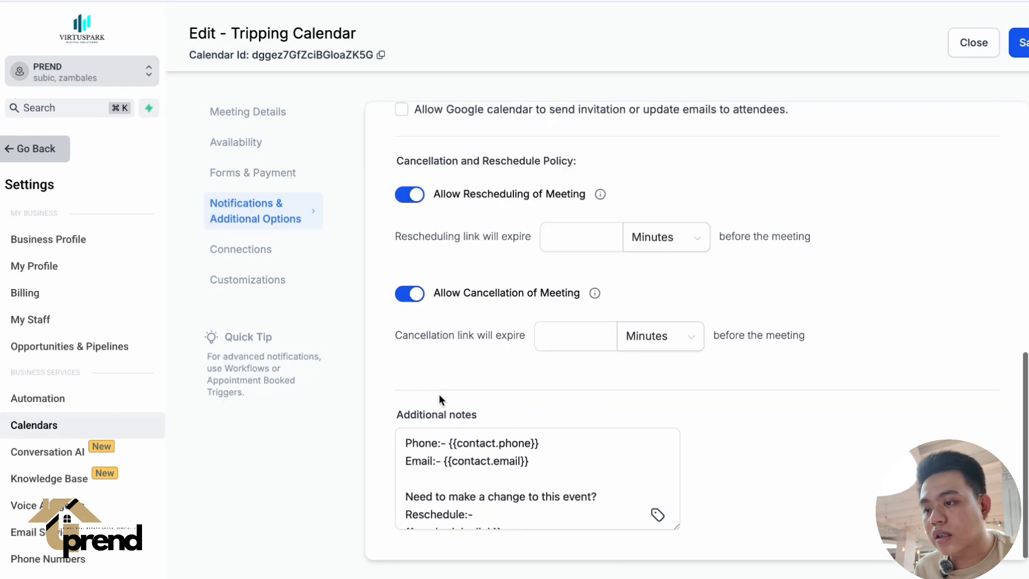
Link the Tripping Calendar's external calendar sync to the calendar named after the connected Google account.
click(241, 253)
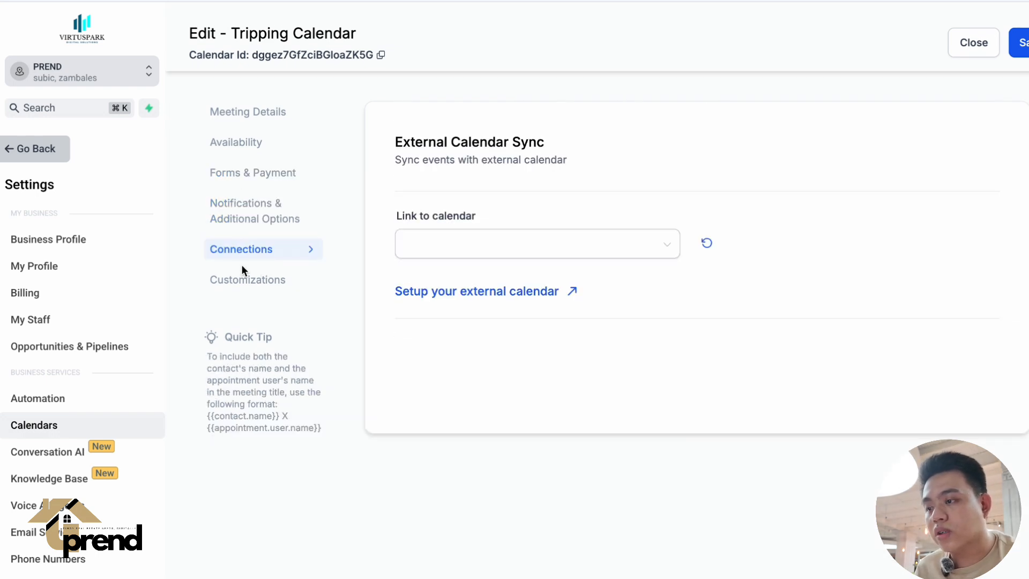
click(471, 242)
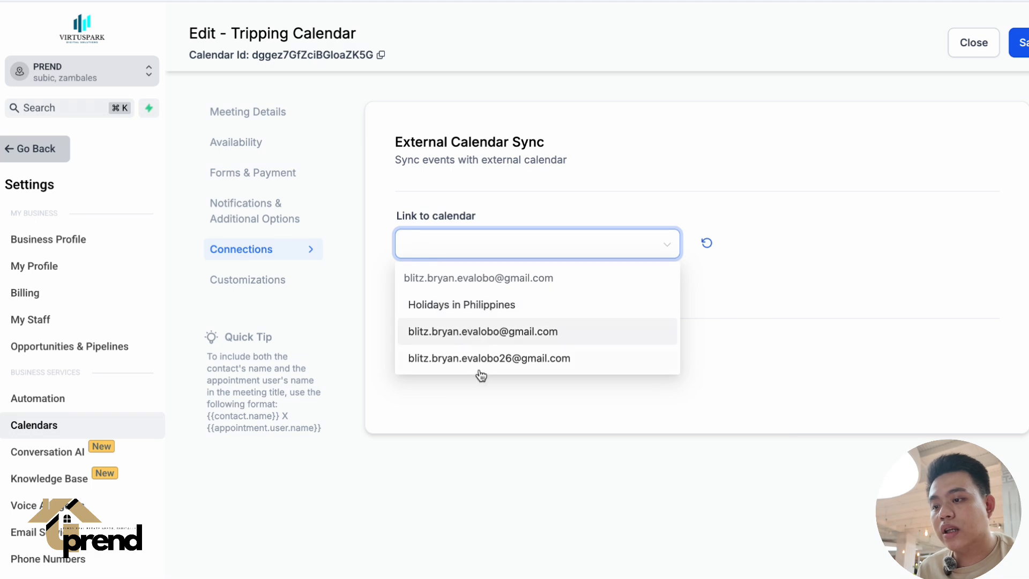
click(514, 233)
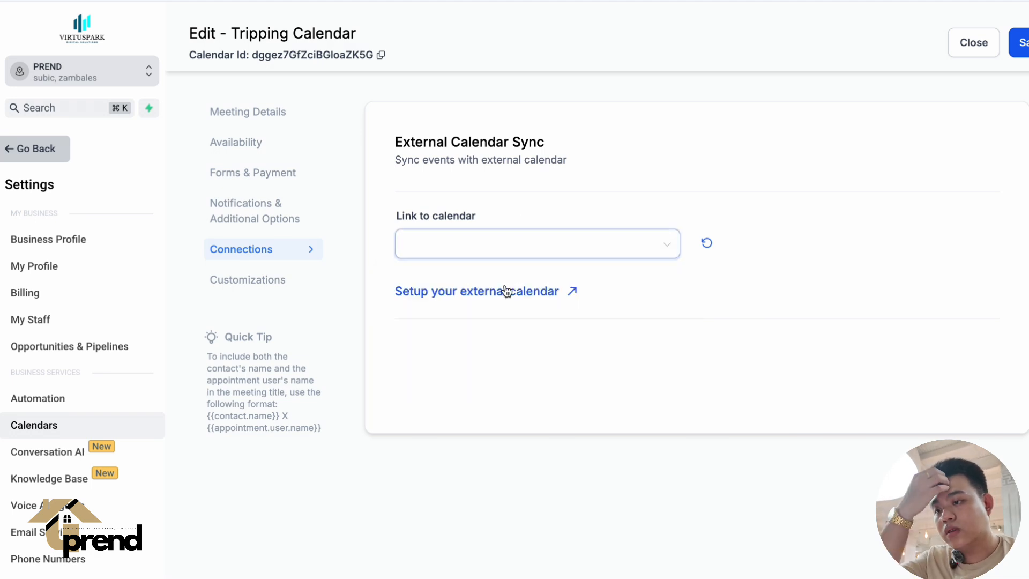
click(503, 255)
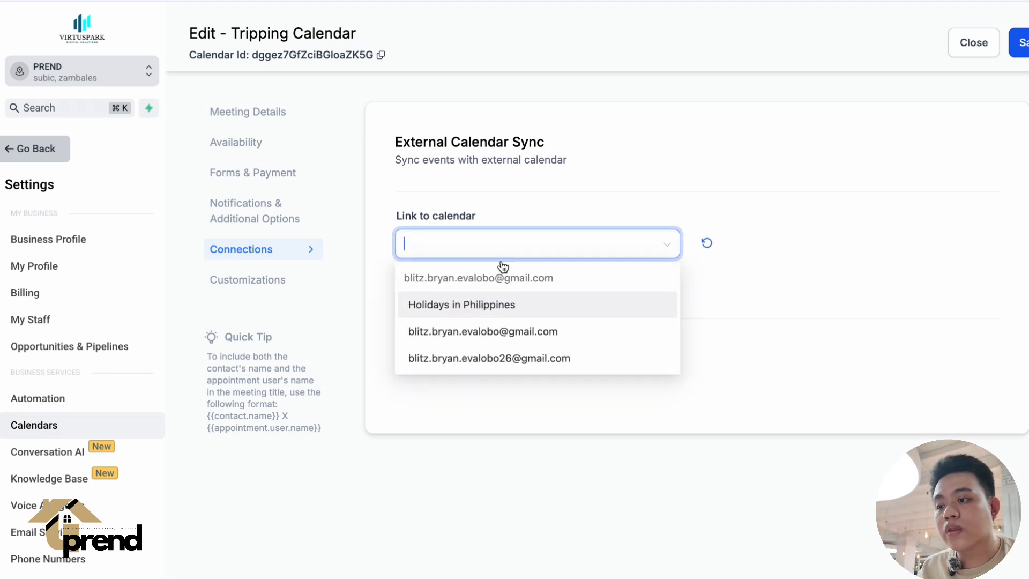
click(500, 338)
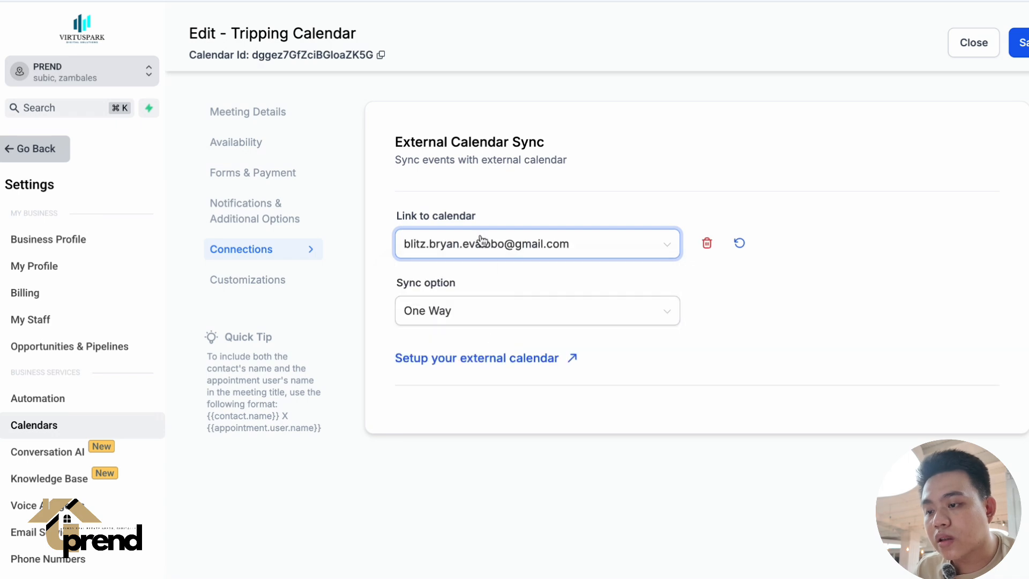
click(480, 241)
click(504, 336)
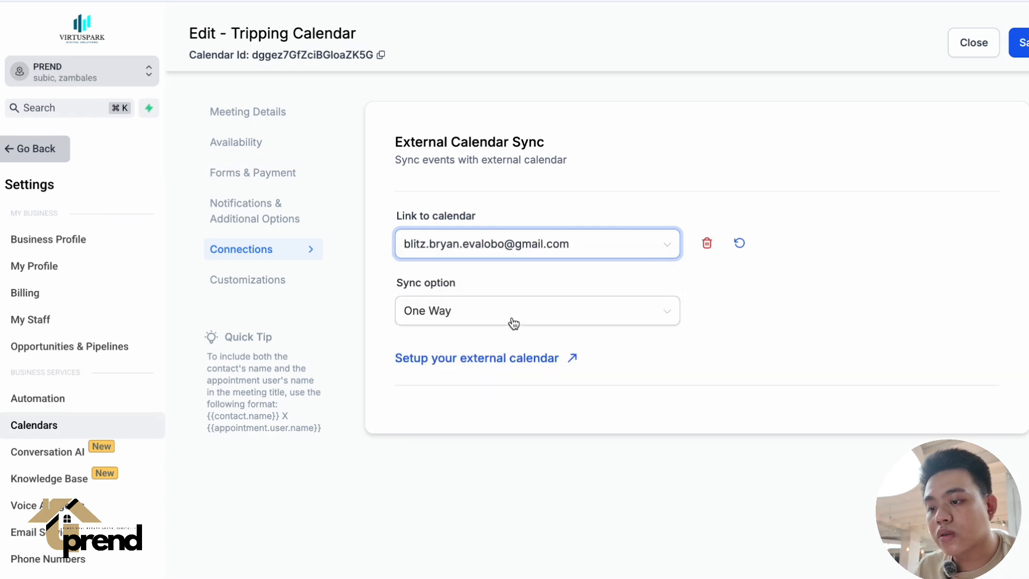
Choose One Way as the Tripping Calendar's sync option and save the calendar.
click(519, 320)
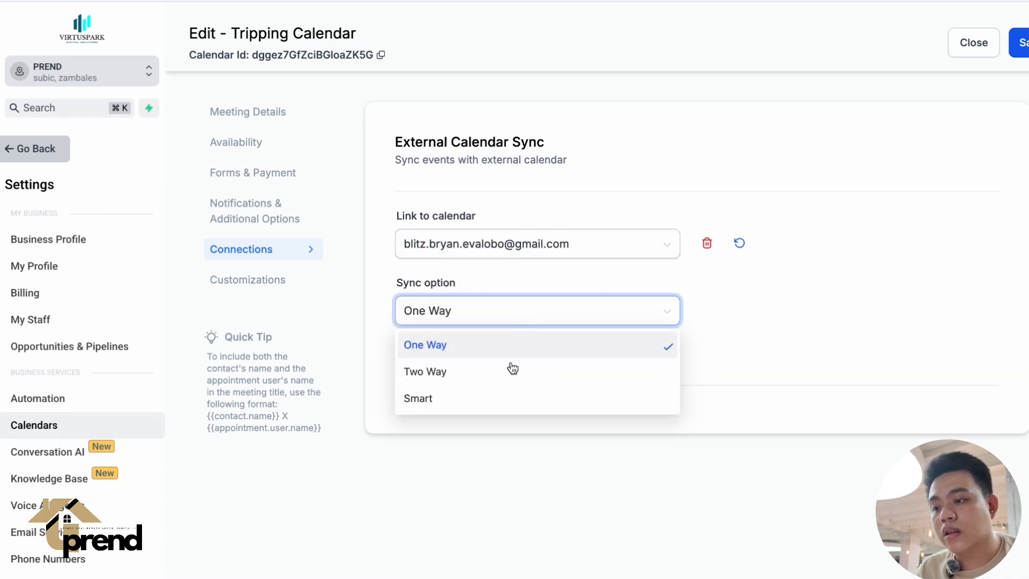
click(525, 298)
click(514, 315)
click(514, 308)
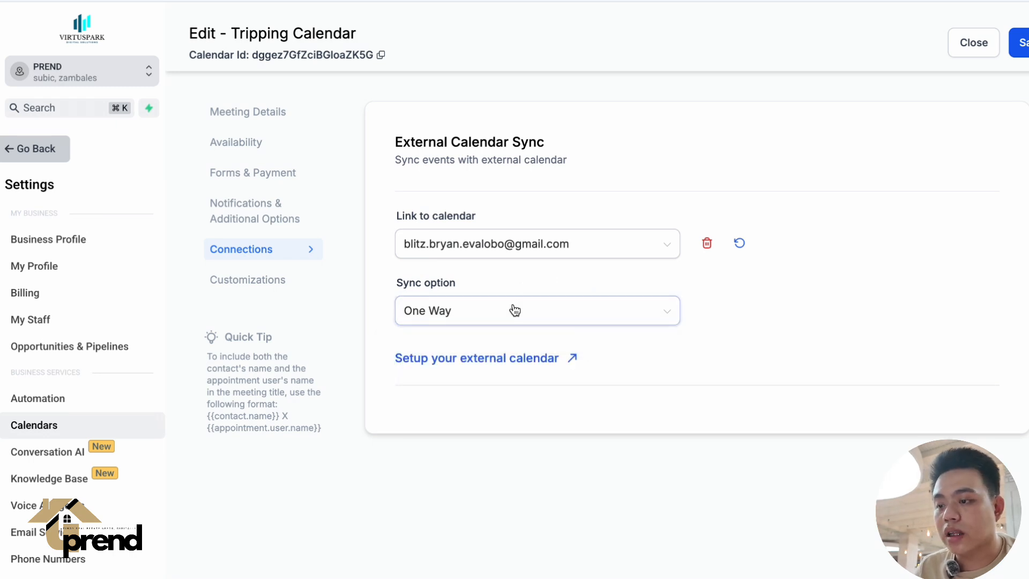
click(514, 309)
click(517, 348)
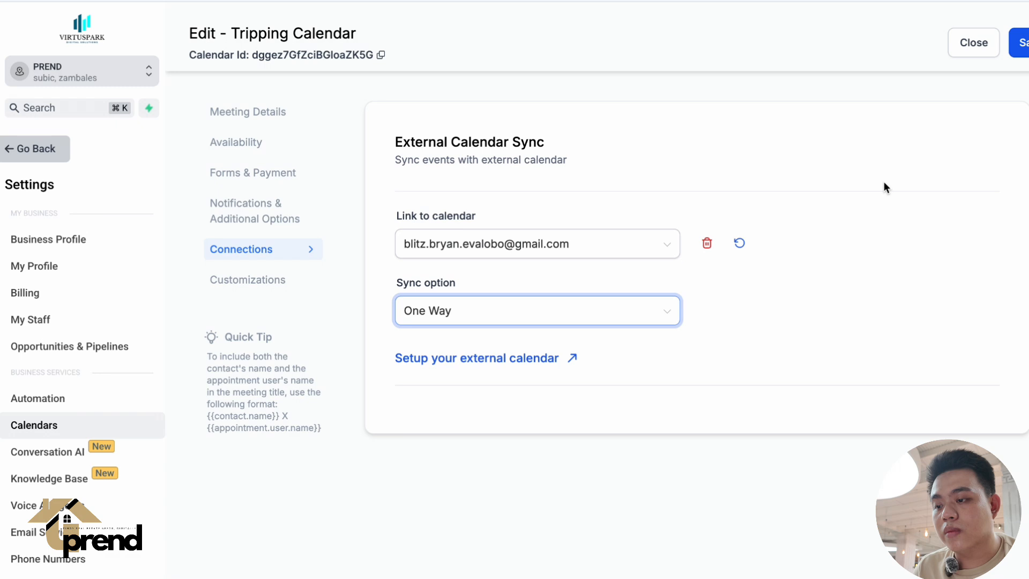
click(1023, 43)
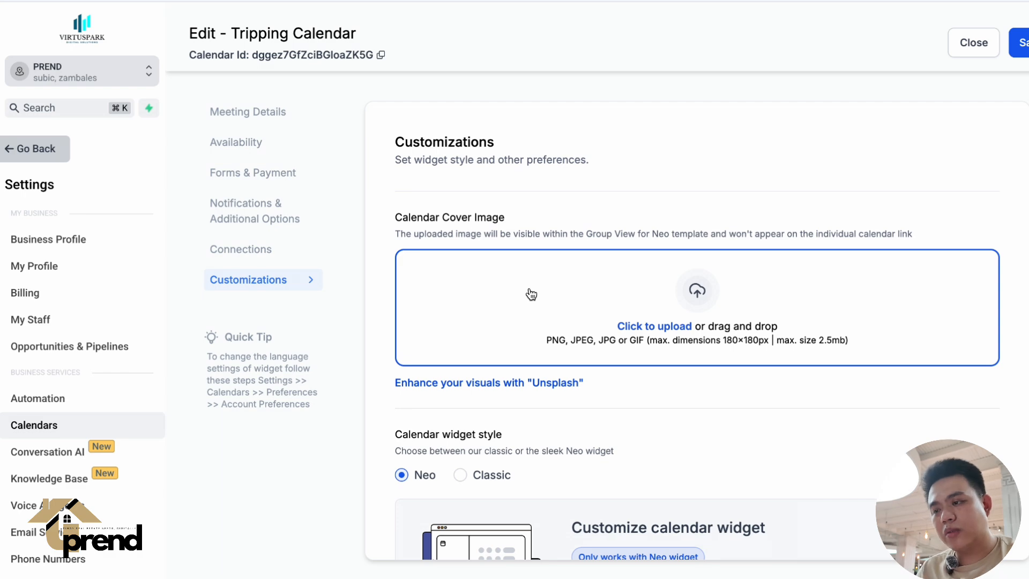
Look over the Tripping Calendar's customization options and recheck its external calendar sync settings.
scroll(531, 294, down, 4)
scroll(533, 379, down, 10)
scroll(532, 379, up, 2)
scroll(533, 379, down, 3)
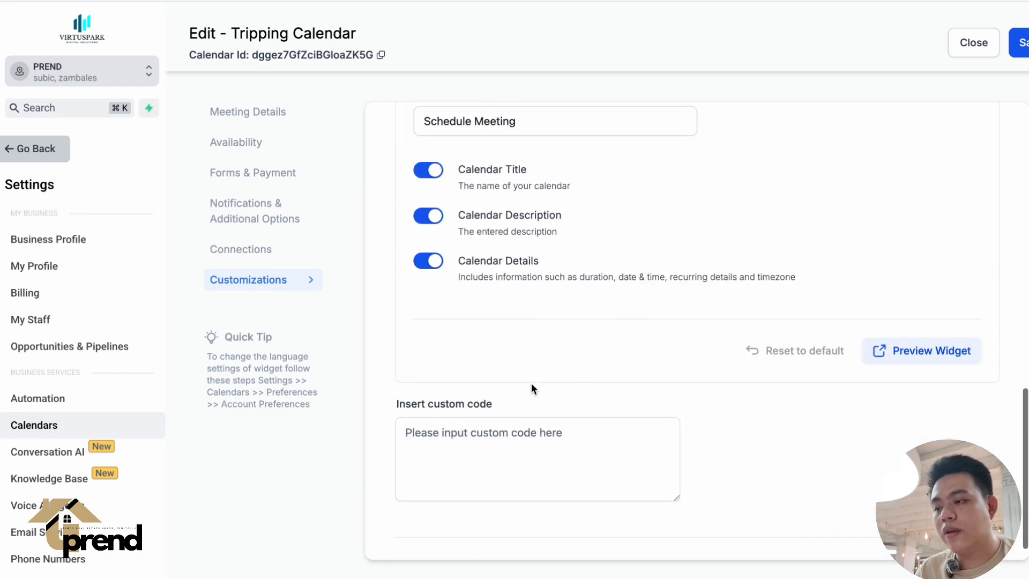
scroll(532, 382, down, 1)
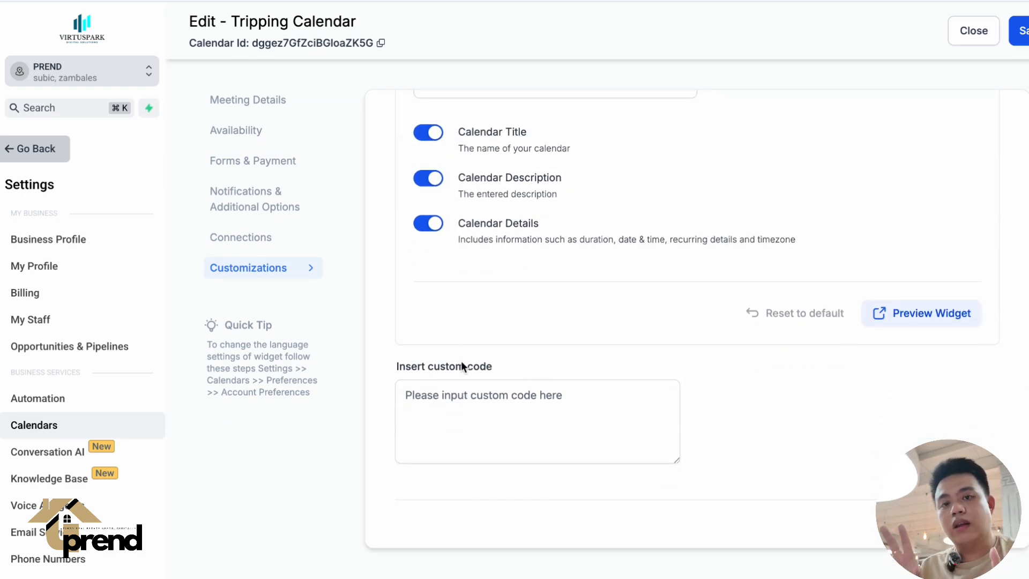
click(239, 242)
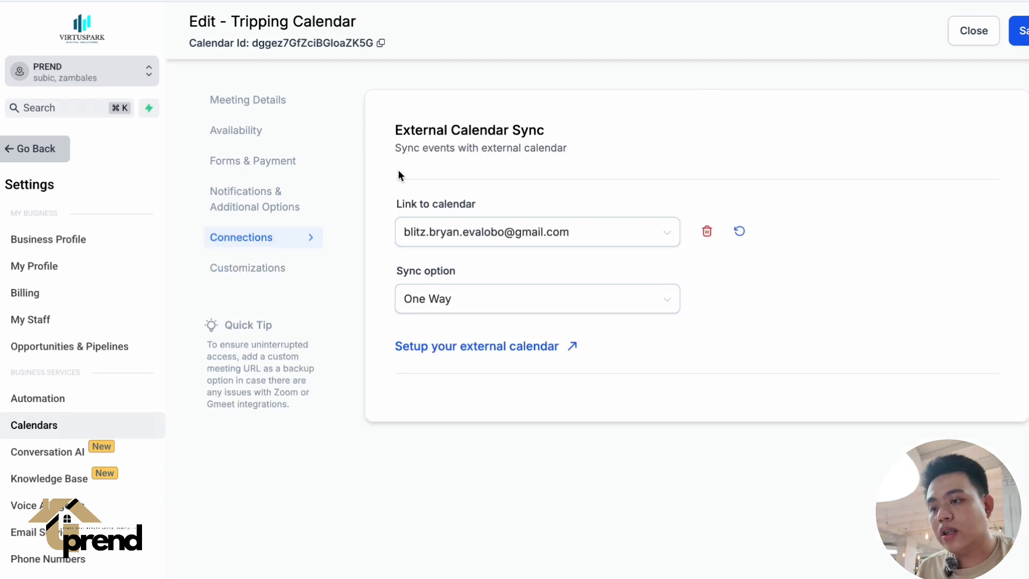
scroll(366, 207, up, 1)
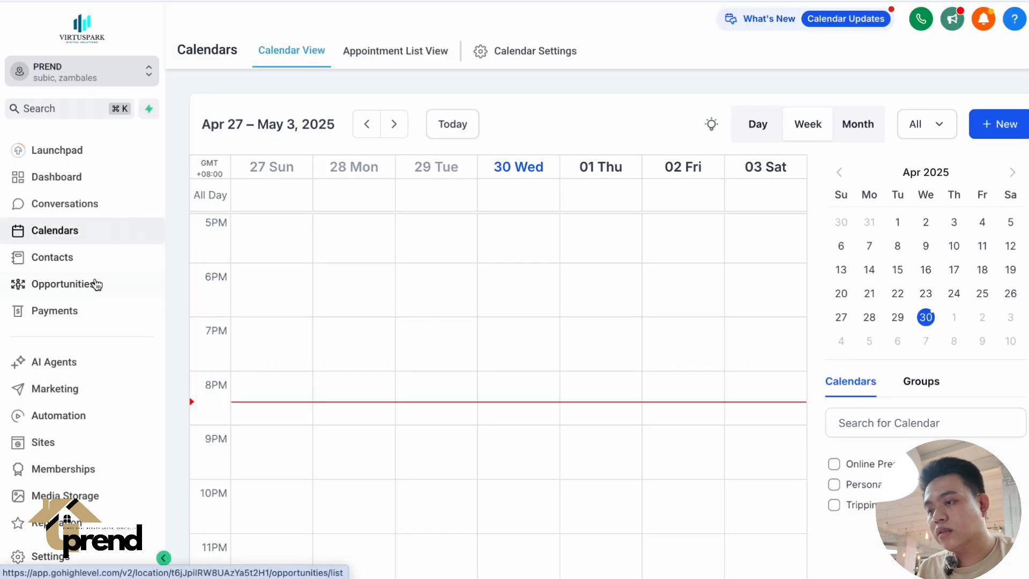
Link the Personal Meeting calendar to the connected Google account's own calendar and save it.
click(544, 50)
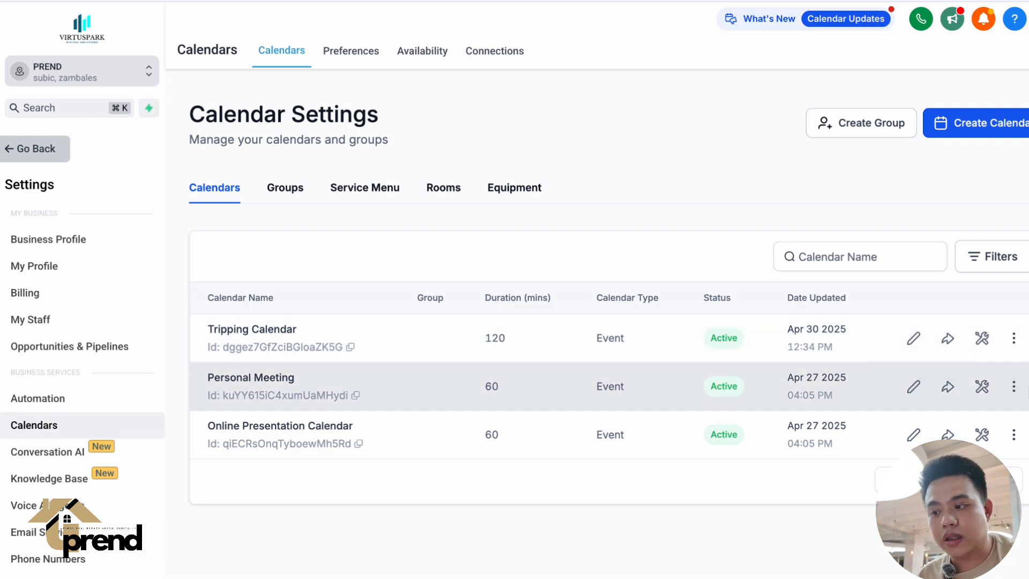
click(906, 394)
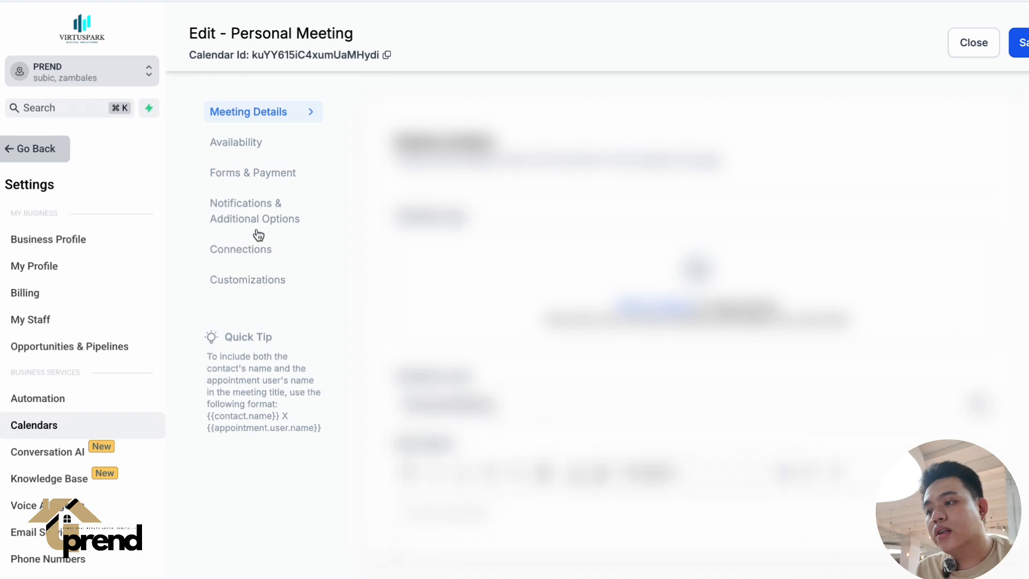
click(266, 252)
click(427, 244)
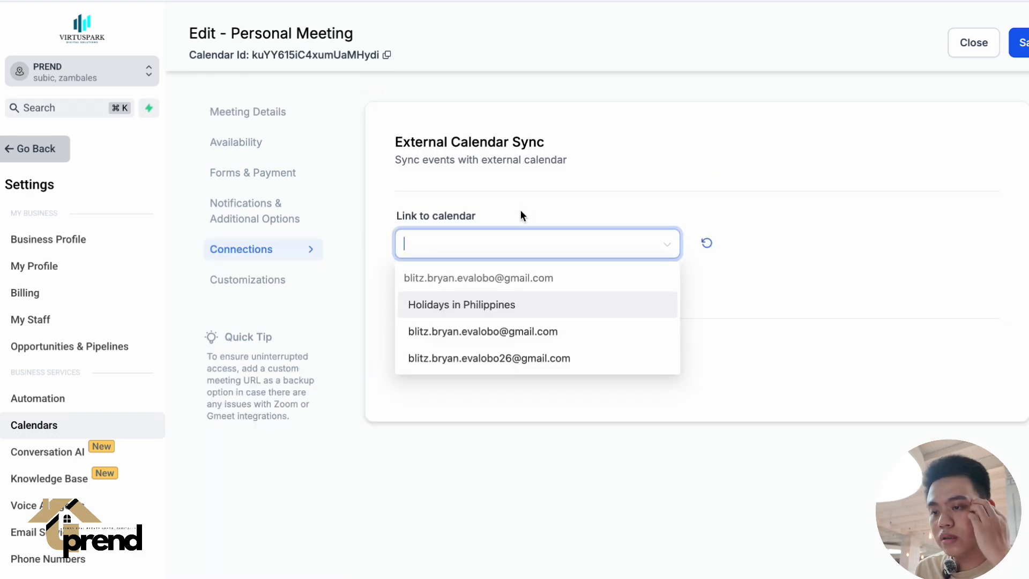
click(537, 331)
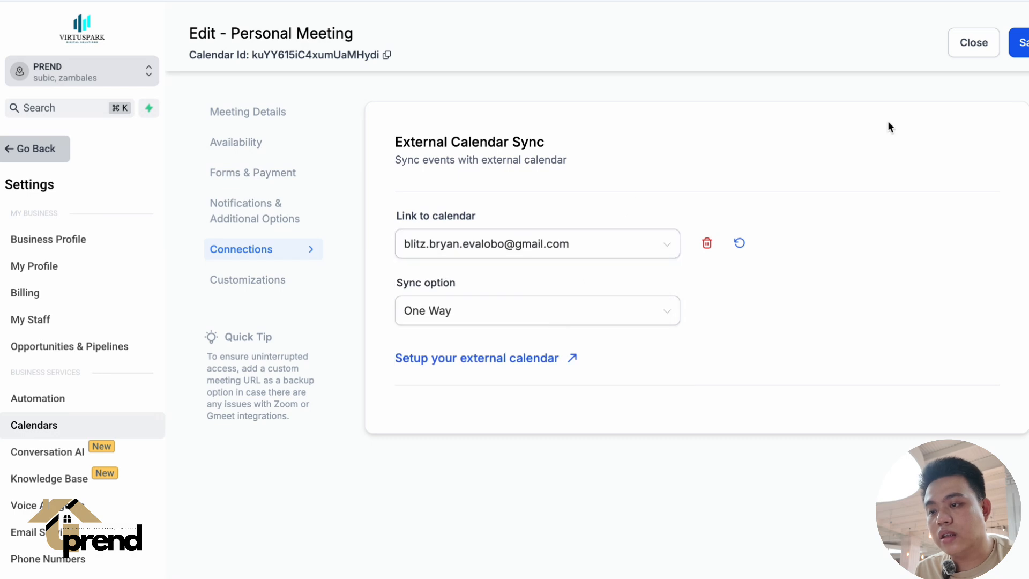
click(1023, 49)
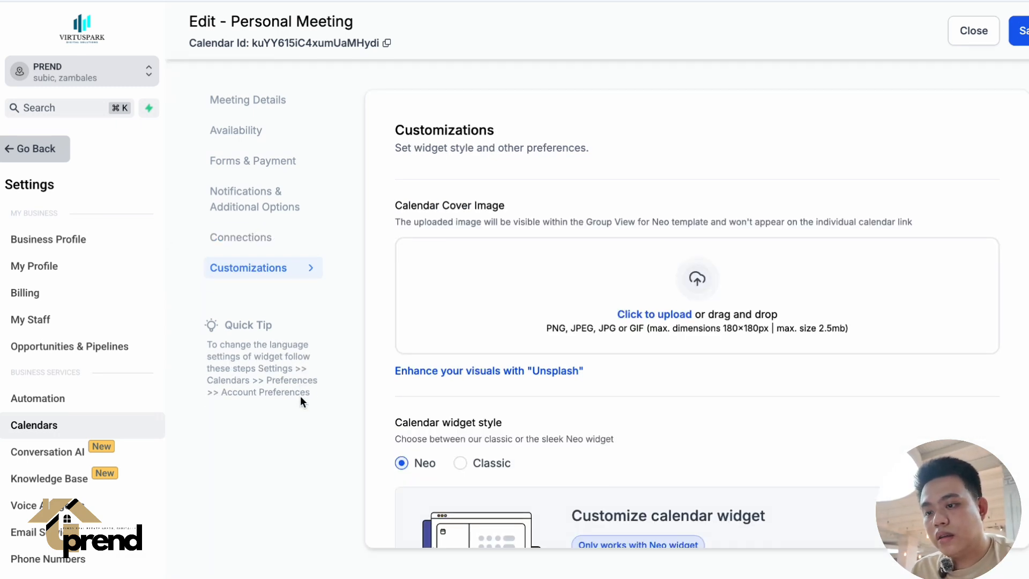
Link the Online Presentation Calendar to the connected Google account's own calendar and save it.
click(42, 150)
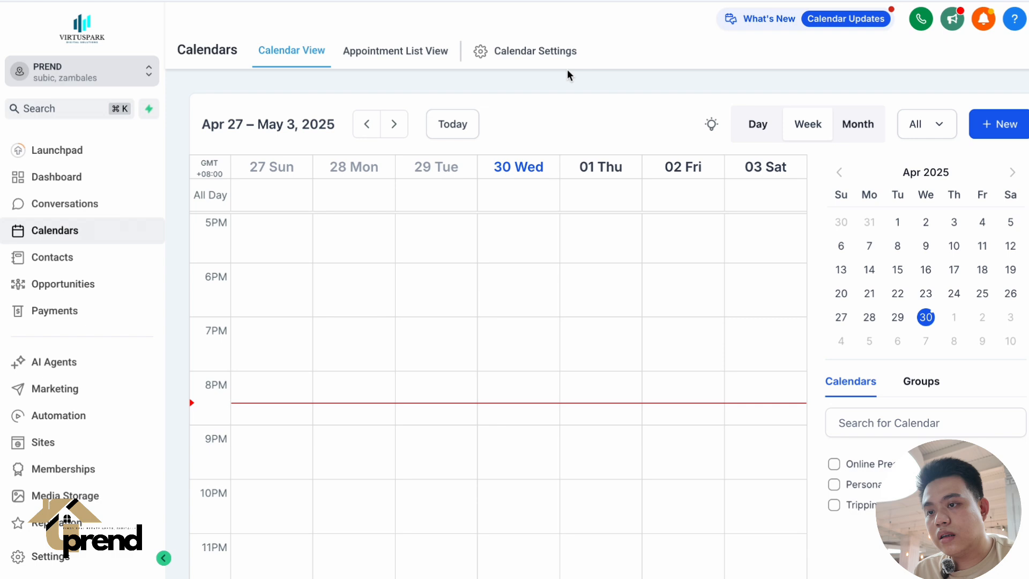
click(534, 50)
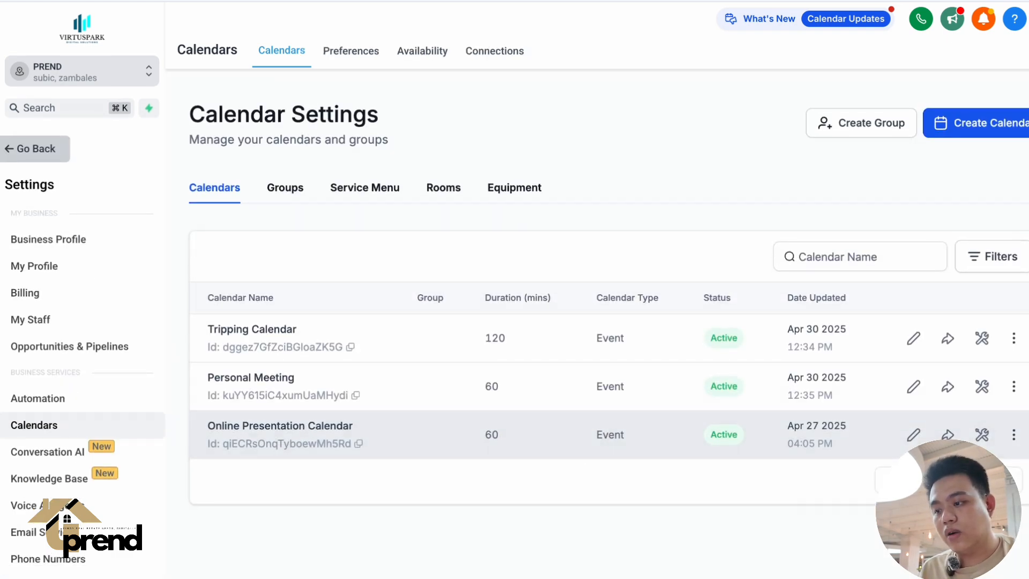
click(913, 435)
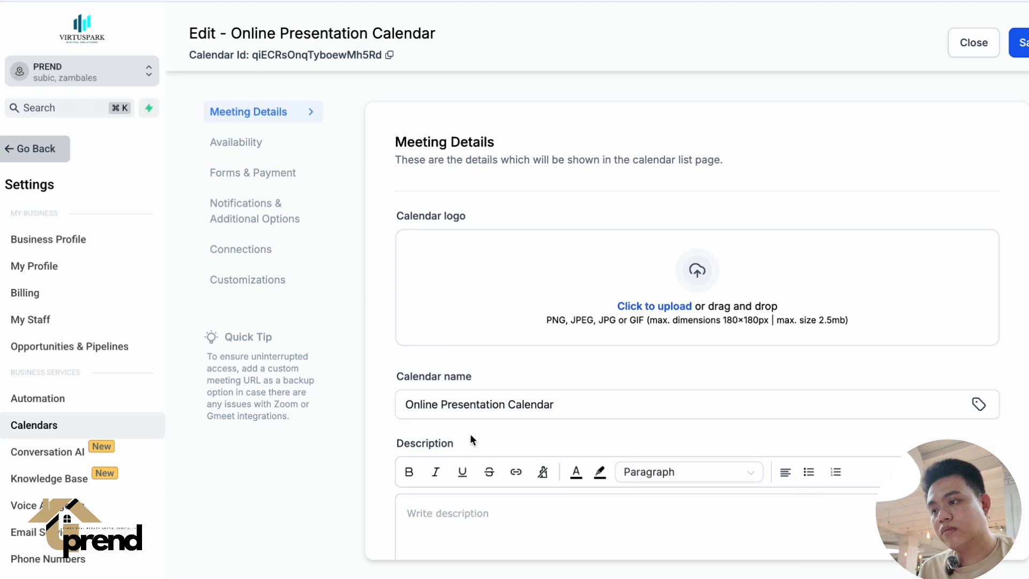
scroll(471, 437, down, 8)
click(252, 249)
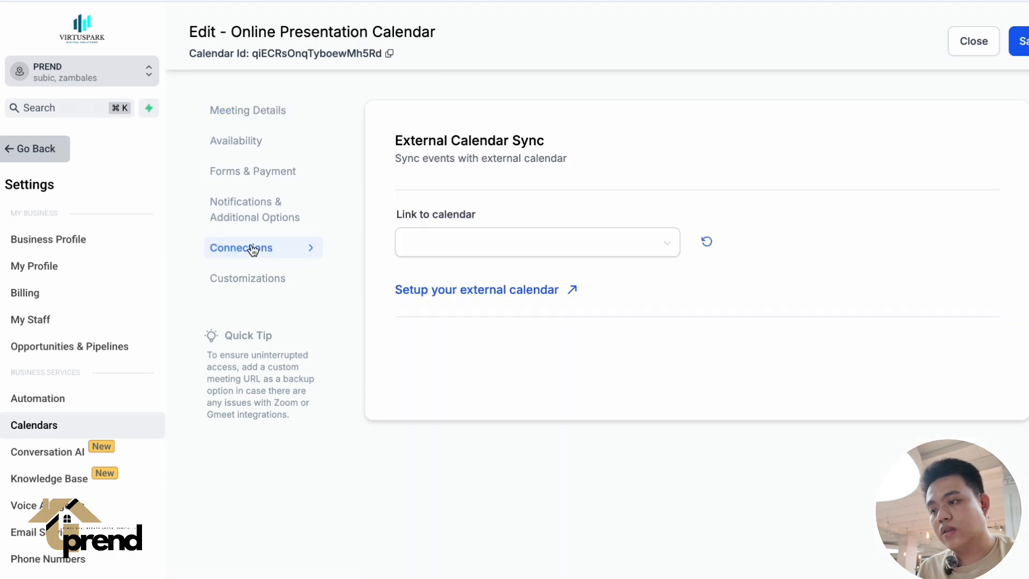
click(453, 248)
click(487, 335)
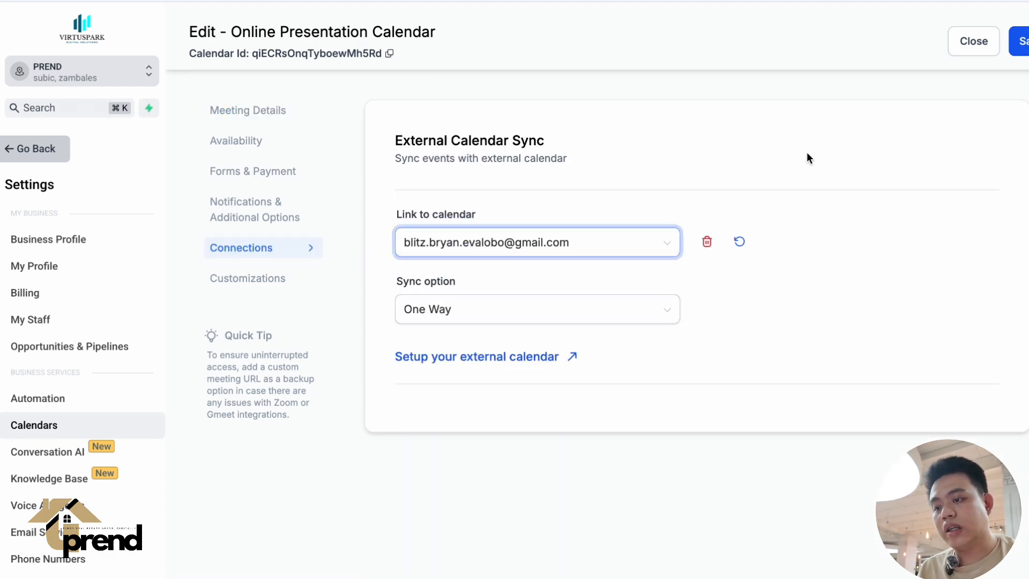
click(1010, 51)
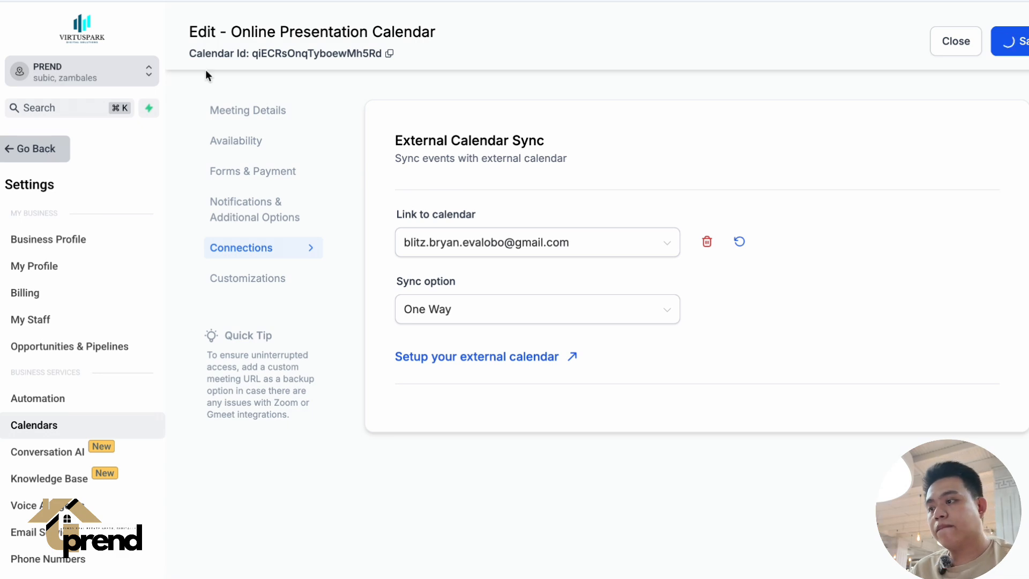
Open the sub-account's Integrations settings and start connecting Google Business Profile.
click(38, 151)
scroll(92, 375, down, 3)
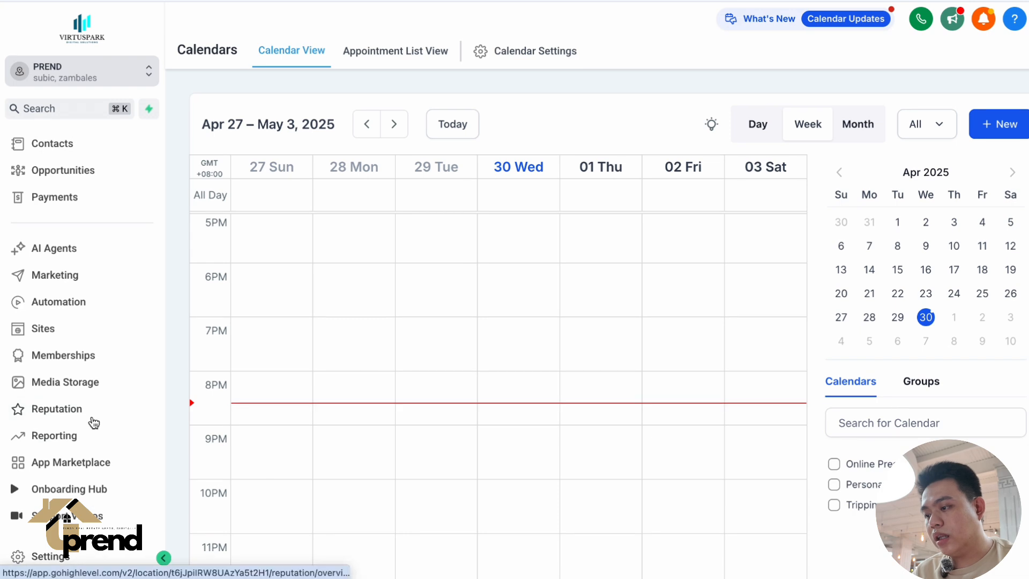
click(84, 558)
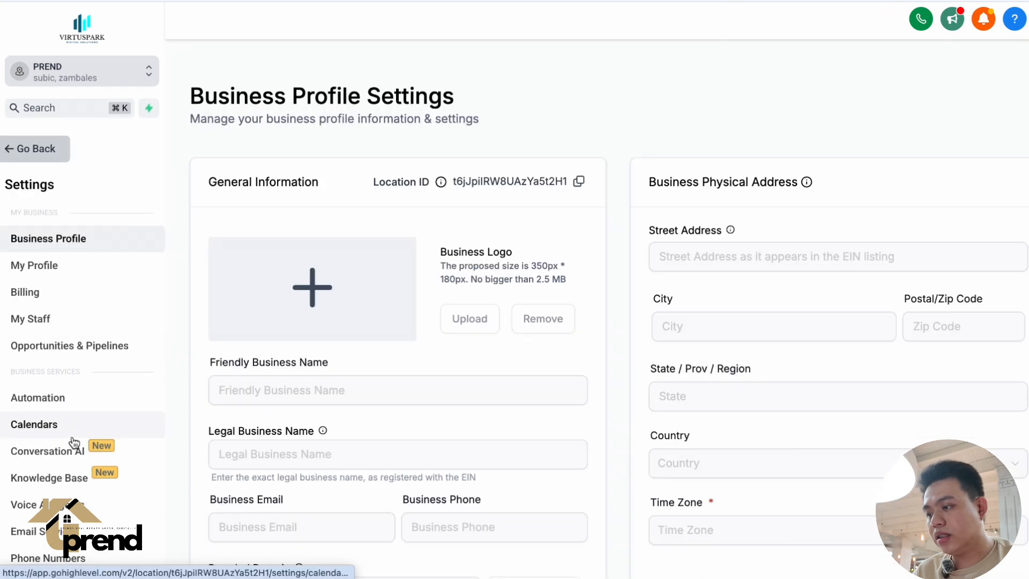
scroll(74, 442, down, 6)
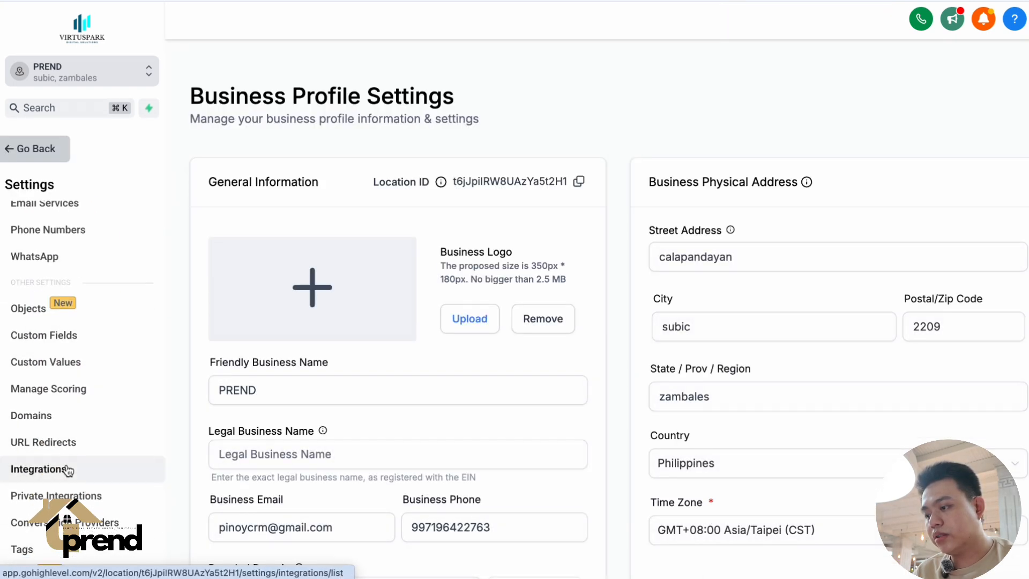
click(68, 470)
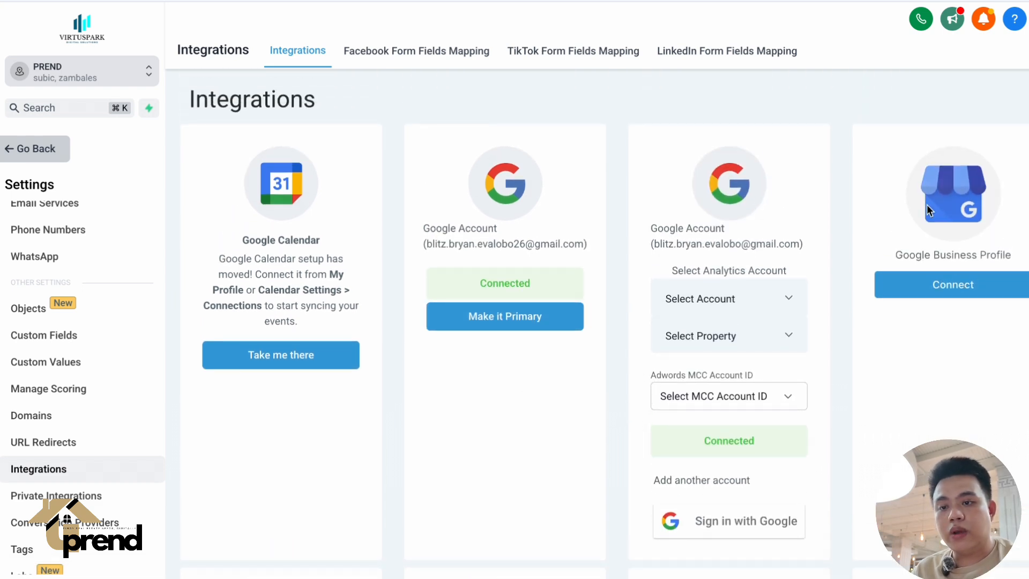
click(970, 295)
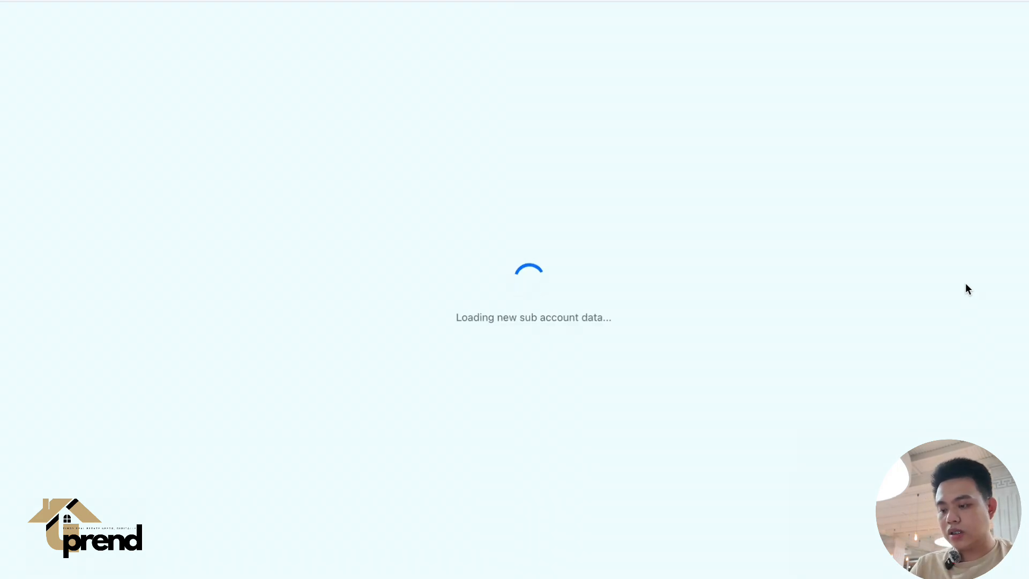
Switch to Google Maps in a new browser tab and search for "REAL ESTATE IN CEBU".
key(super+t)
text(maps)
key(Return)
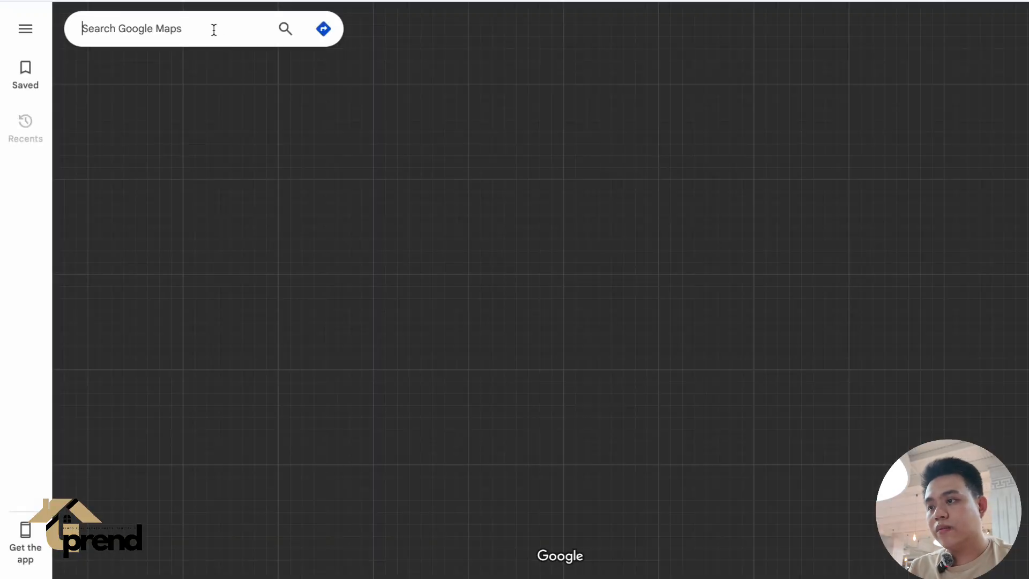
text(REAL EST)
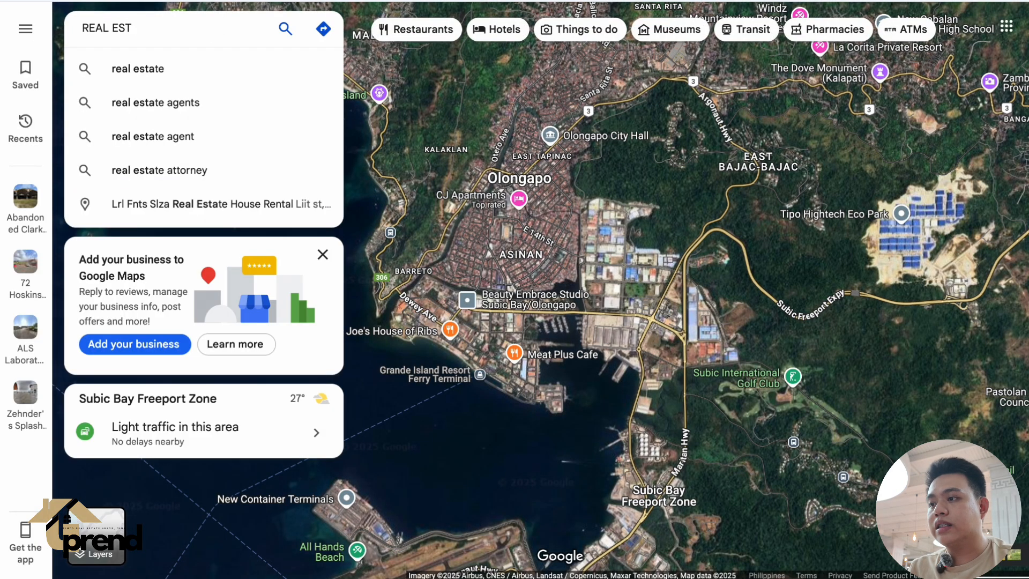
text(ATE IN CEBU)
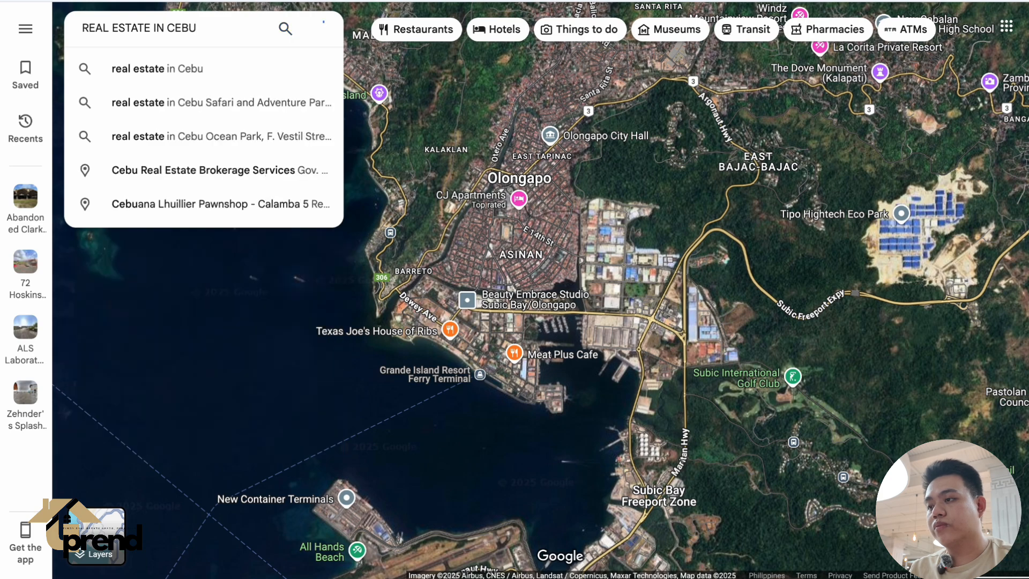
key(Return)
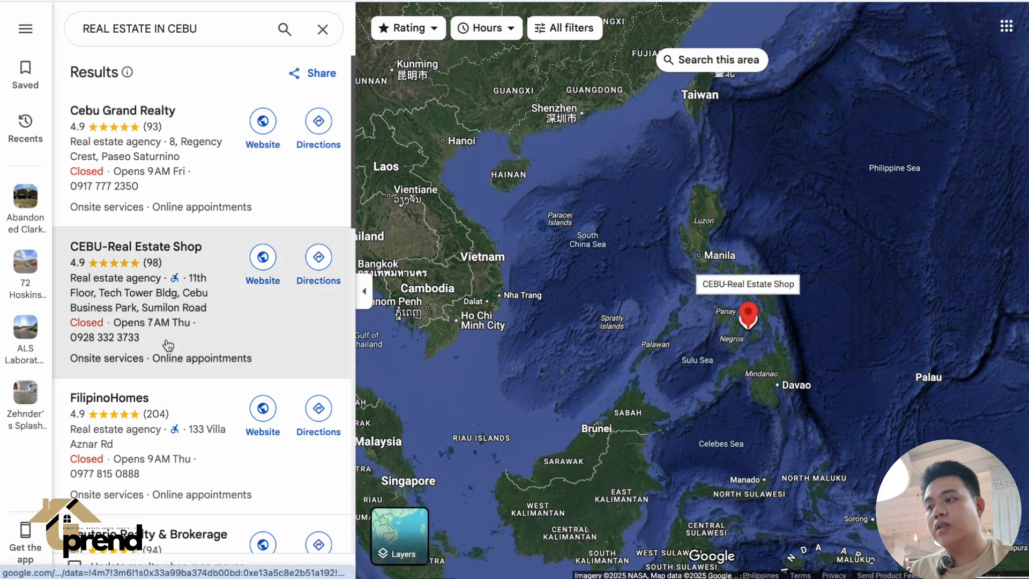
Look through the Cebu real estate listings, comparing the agencies' star ratings, review counts and ranking order.
scroll(165, 343, down, 2)
scroll(166, 344, up, 2)
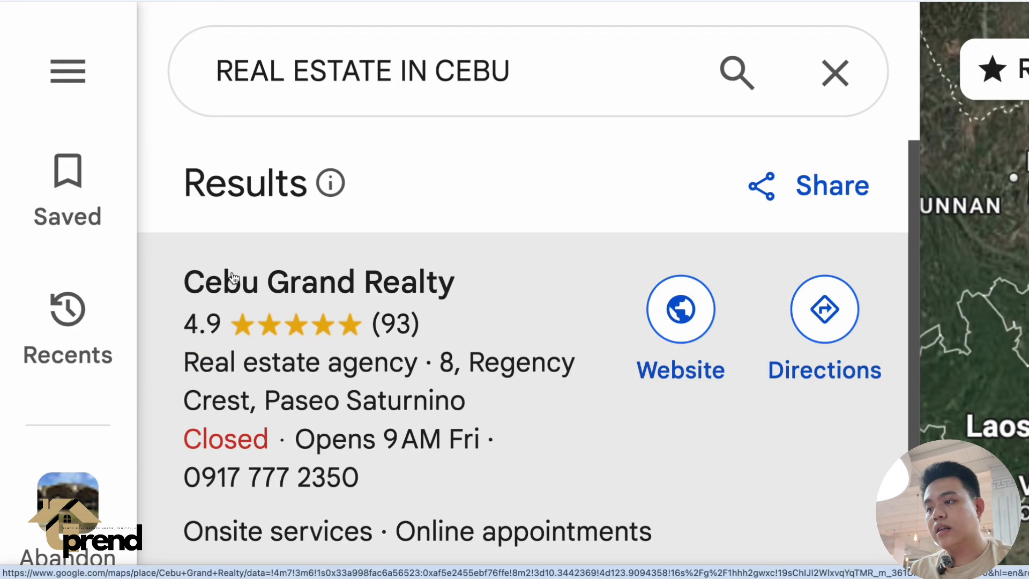
scroll(229, 332, down, 2)
scroll(229, 330, up, 2)
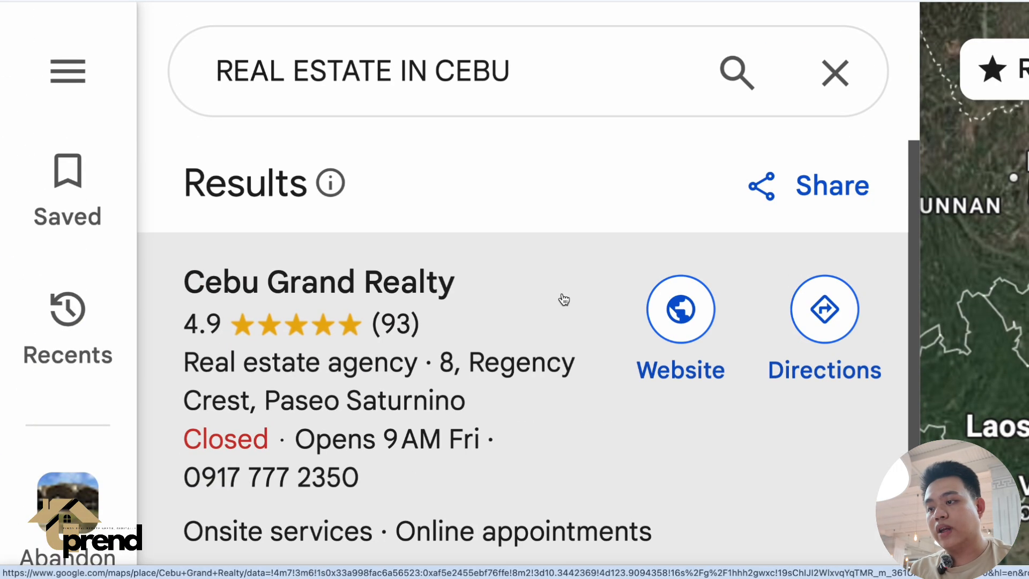
scroll(585, 320, down, 2)
scroll(586, 320, down, 3)
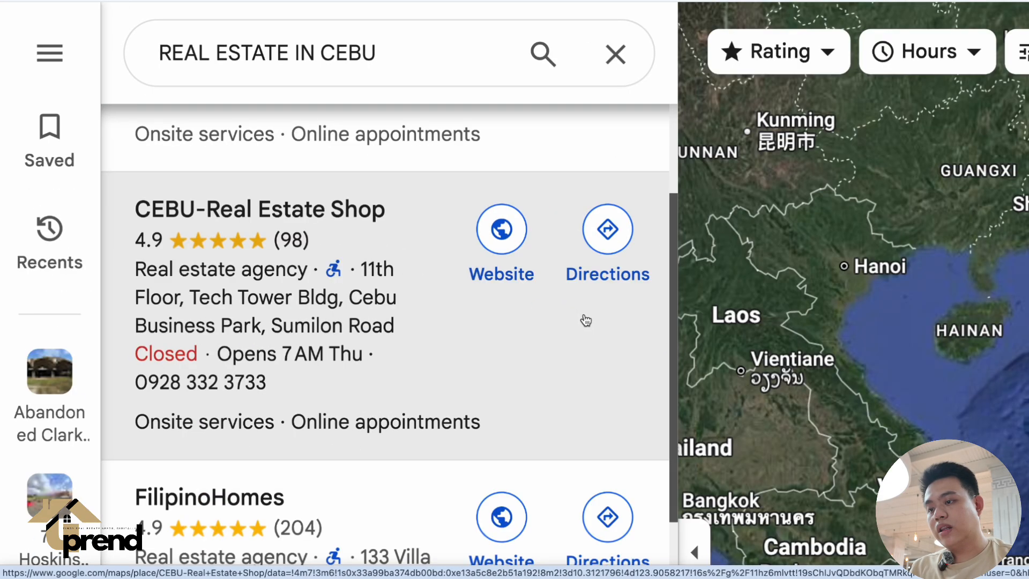
scroll(419, 418, down, 1)
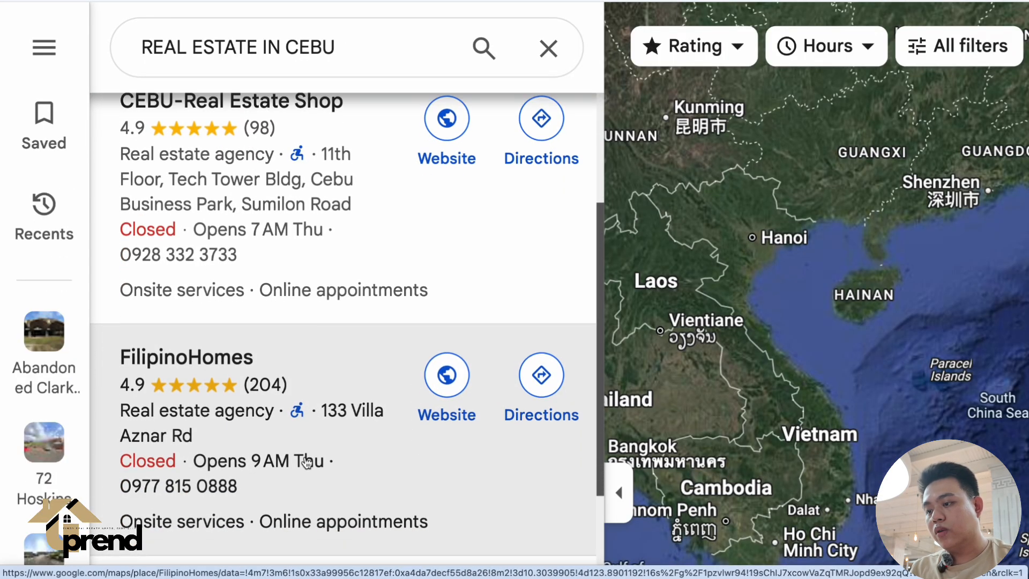
scroll(306, 463, down, 4)
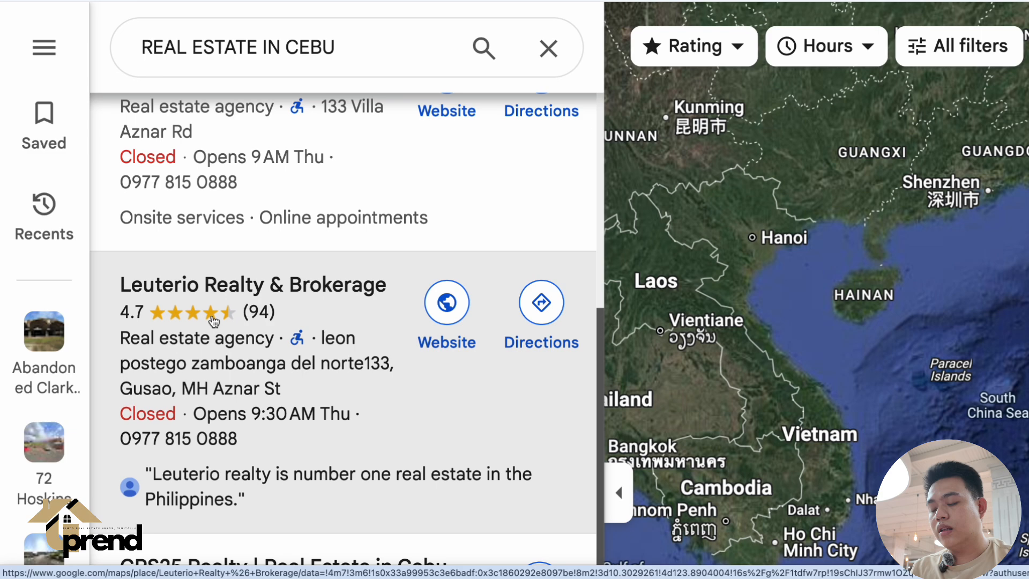
scroll(265, 180, up, 4)
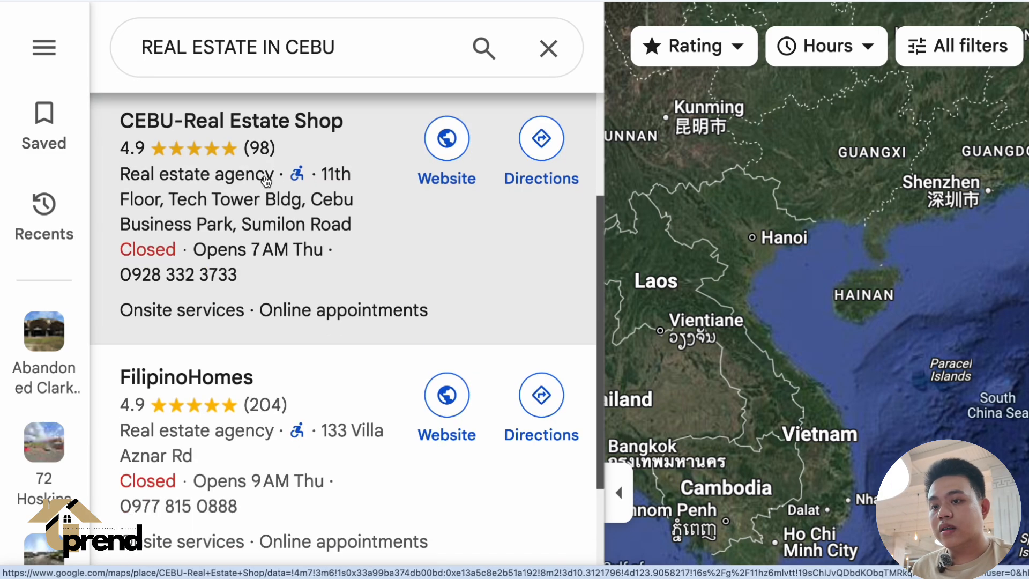
scroll(308, 244, up, 3)
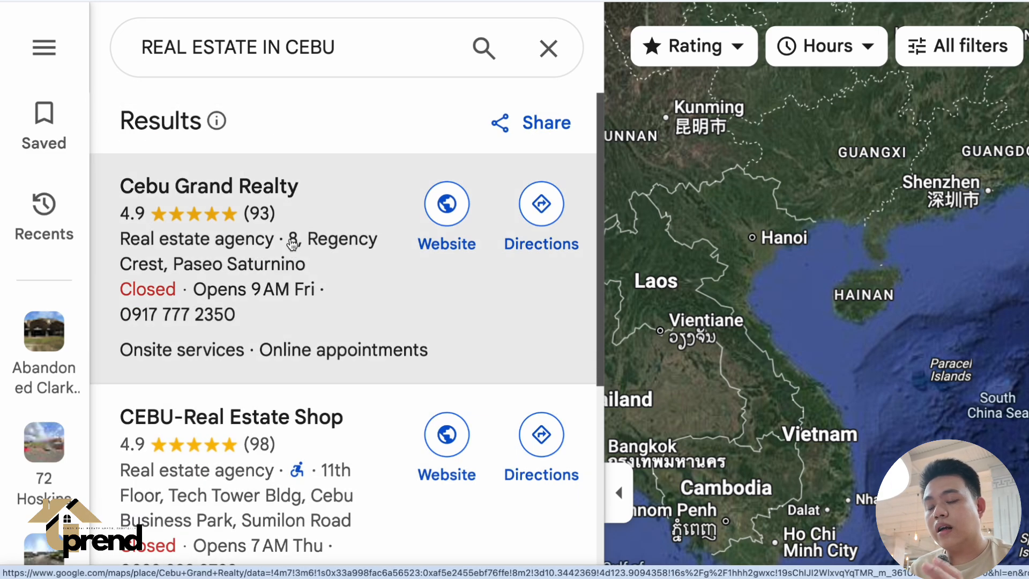
scroll(292, 245, down, 5)
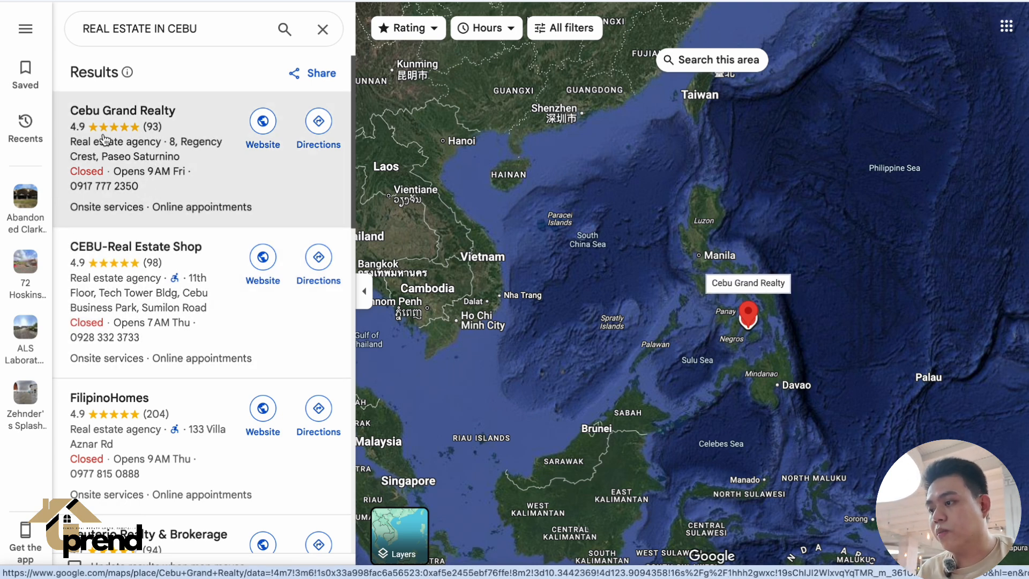
scroll(79, 149, down, 8)
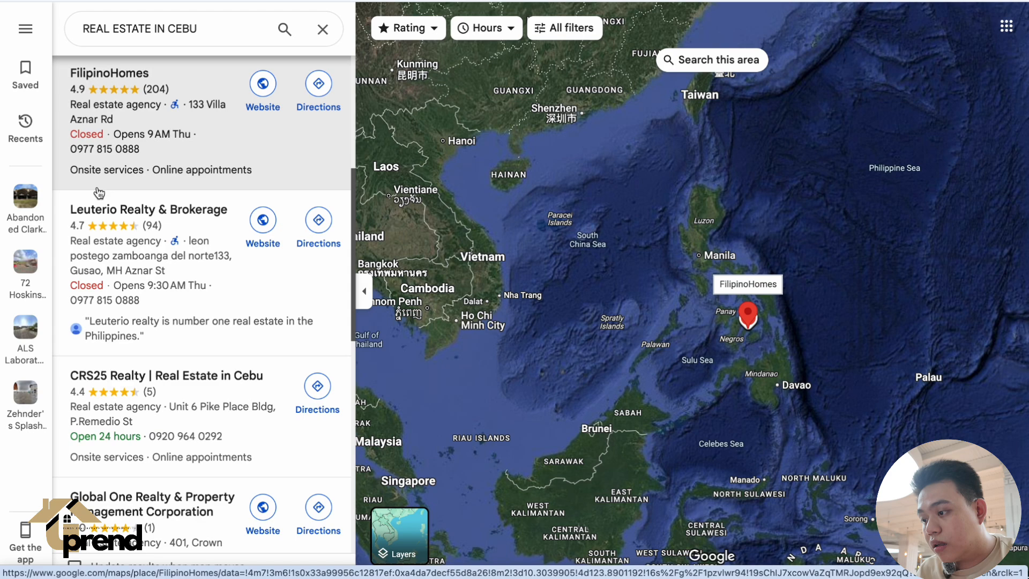
scroll(98, 193, down, 8)
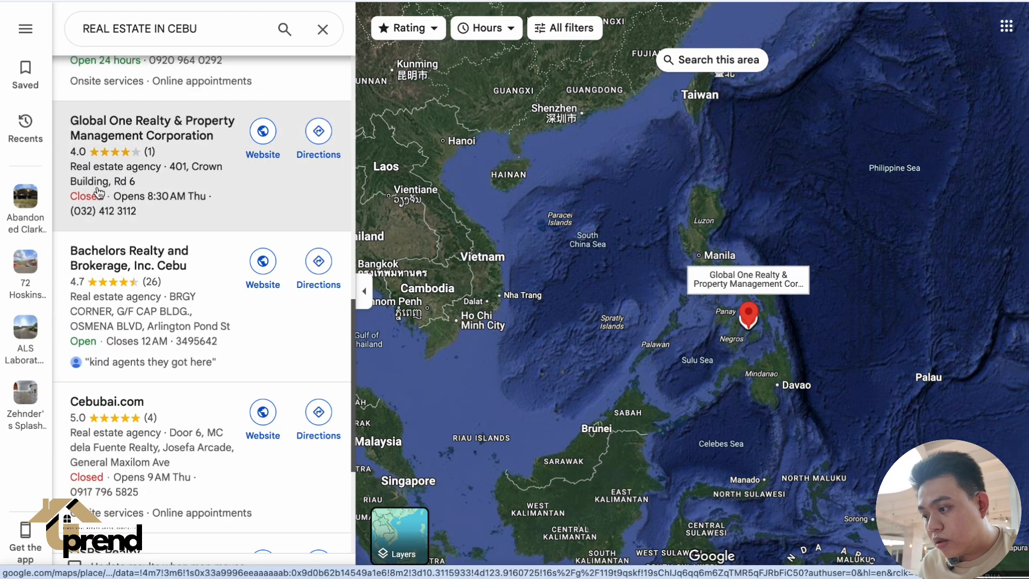
scroll(98, 193, down, 10)
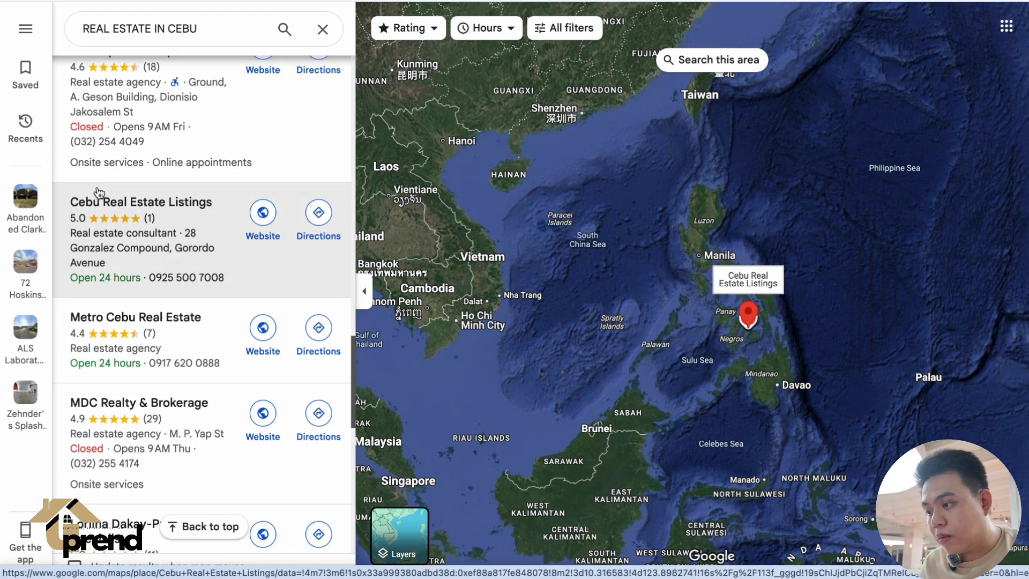
scroll(99, 193, down, 3)
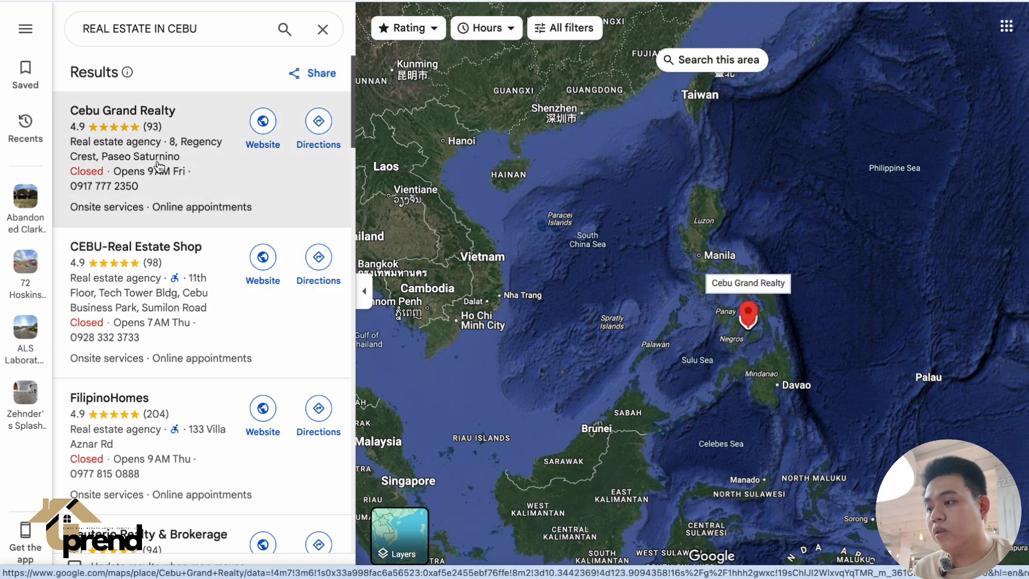
Open the Cebu Grand Realty business profile and look over its overview details.
click(136, 149)
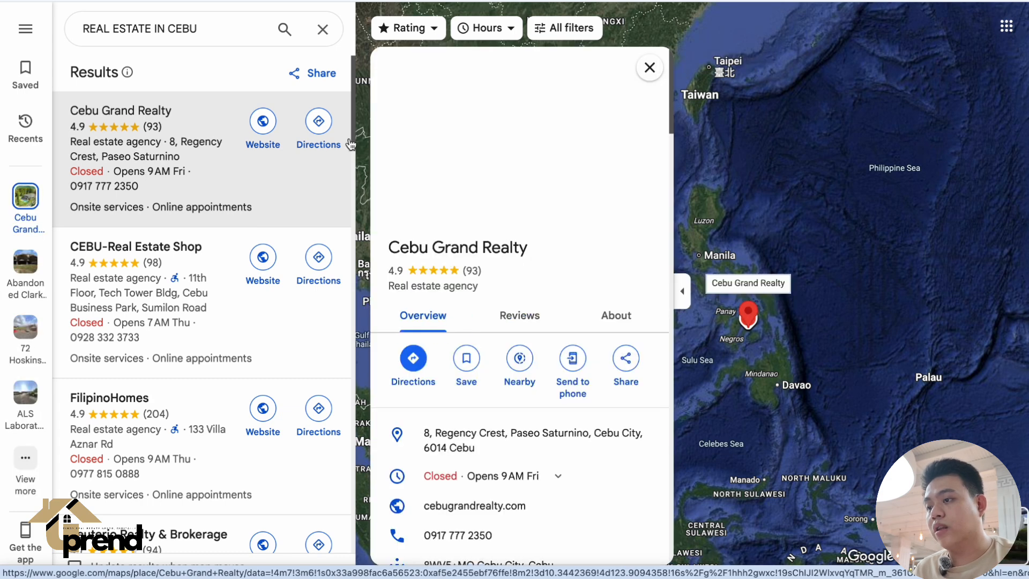
scroll(494, 416, down, 3)
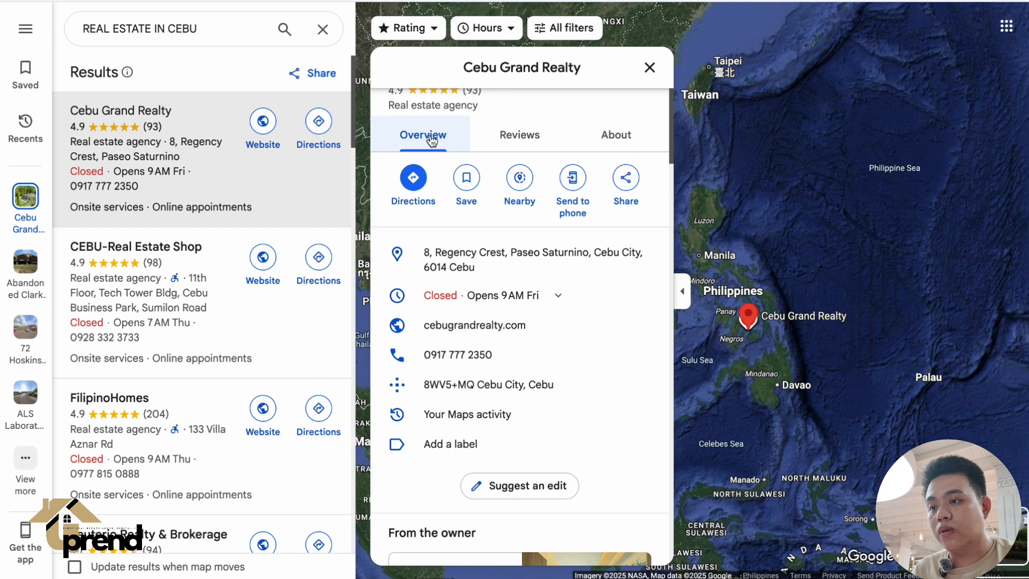
scroll(536, 317, down, 4)
scroll(537, 317, up, 7)
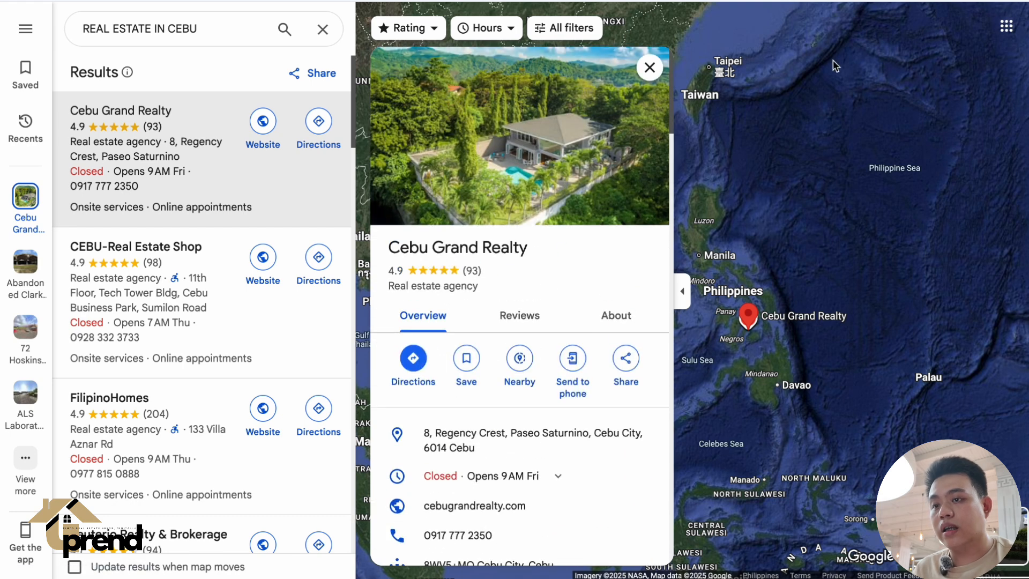
Return to the Google Business Profile page selection and connect the Tipid CCTV Zambales page, confirming the selection.
click(839, 36)
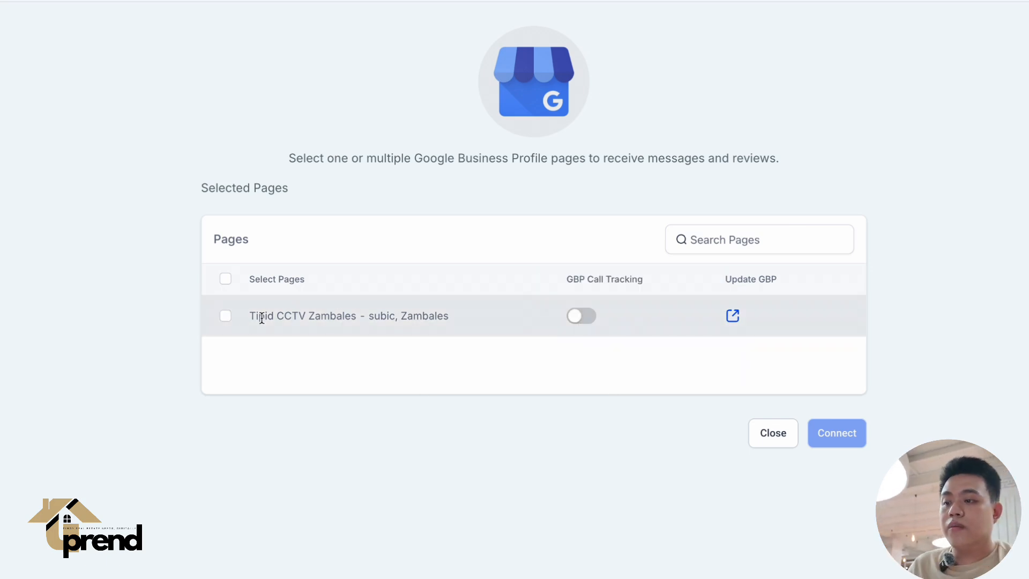
click(226, 316)
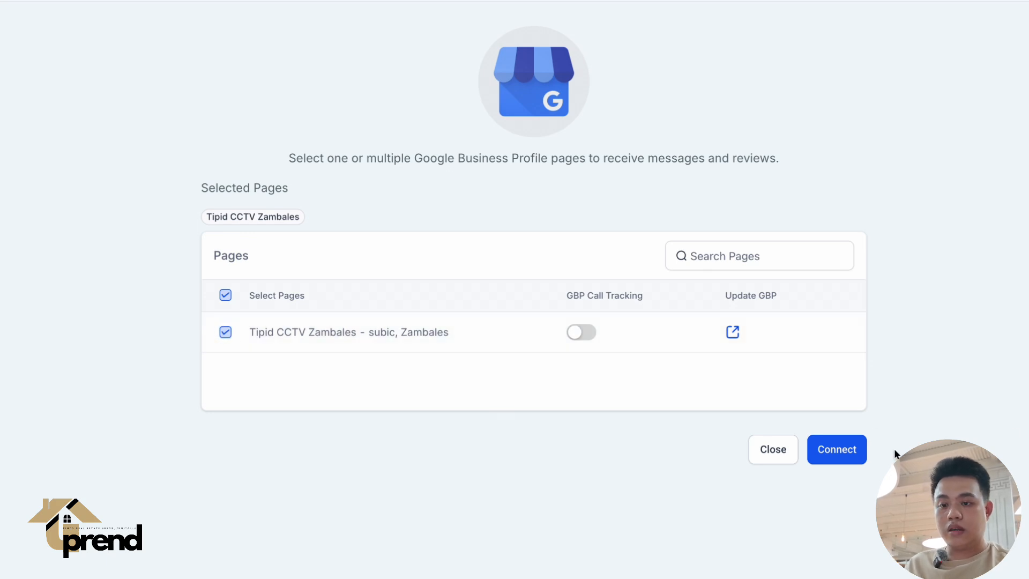
click(824, 457)
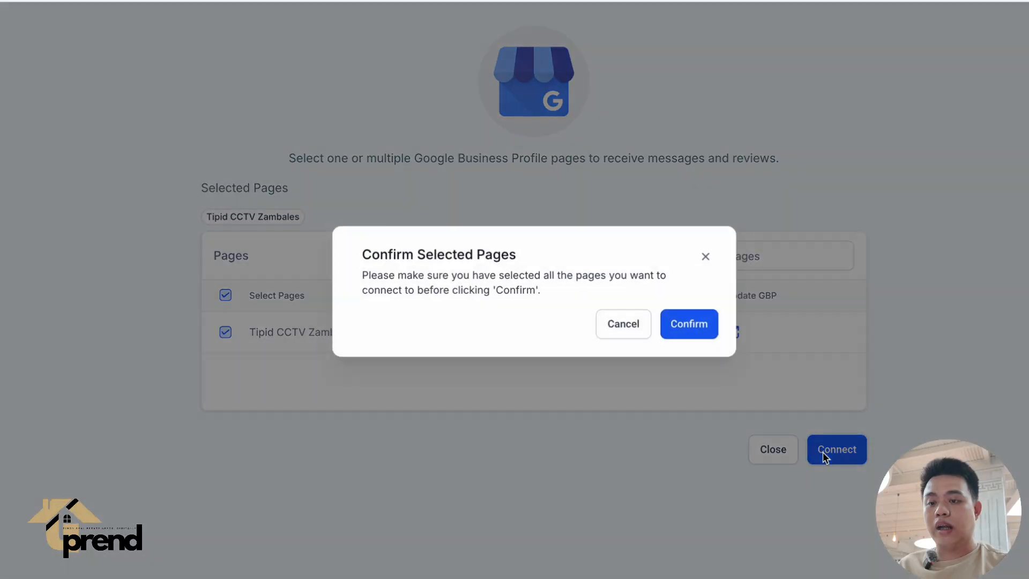
click(690, 324)
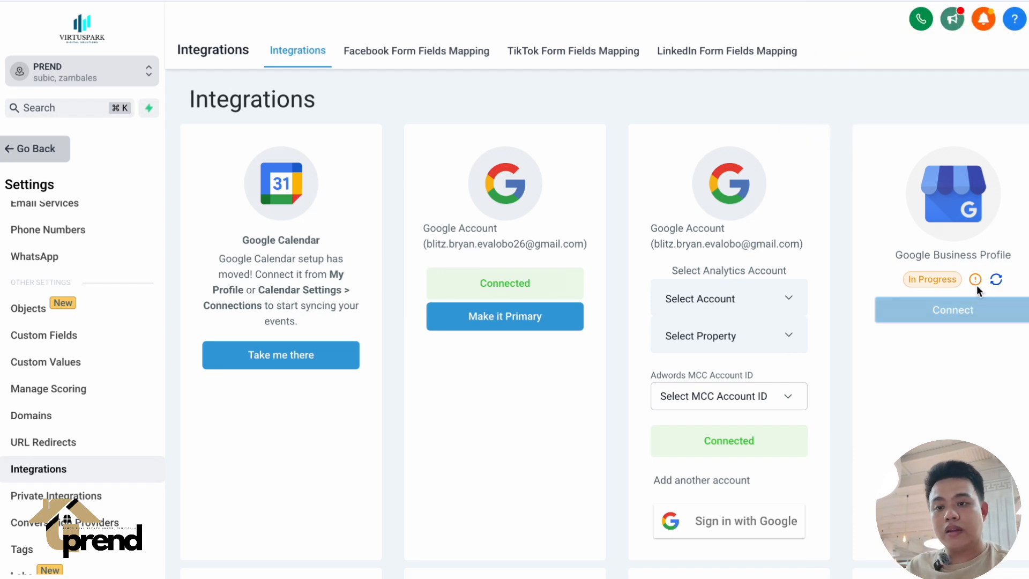
Start the sub-account's Facebook and Instagram integration and authorize LeadConnector with the logged-in Facebook account.
scroll(758, 324, down, 8)
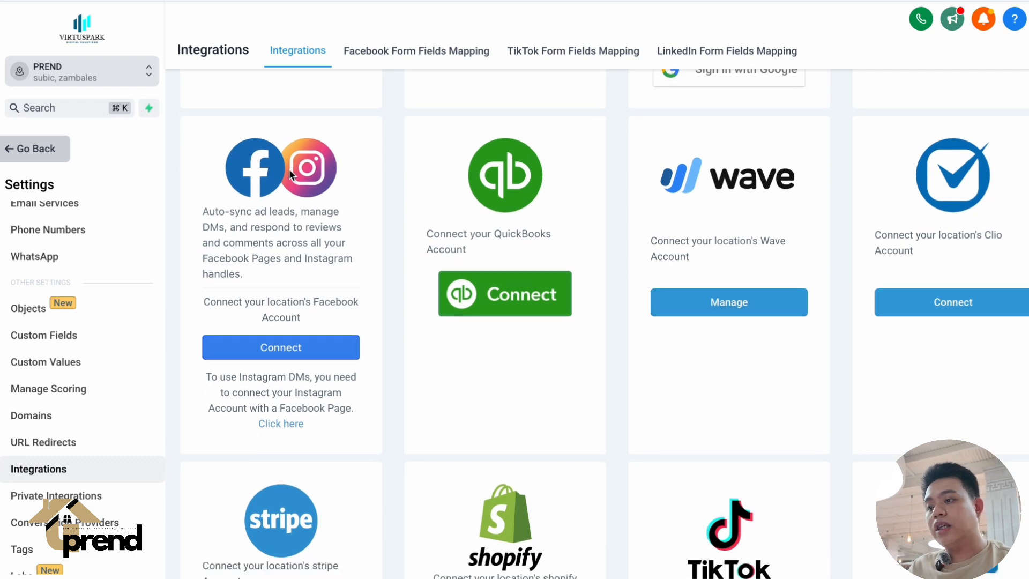
click(295, 348)
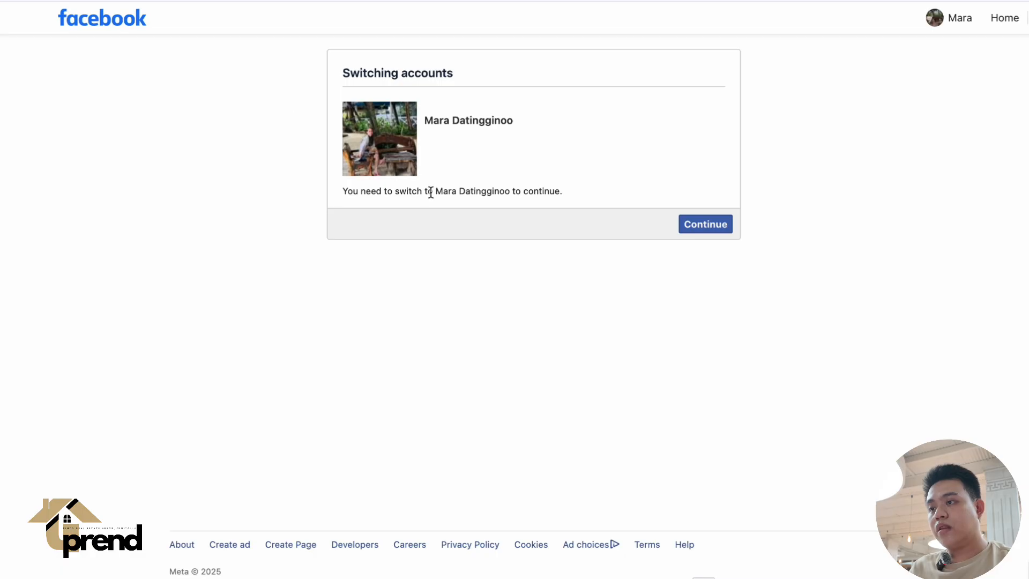
click(724, 231)
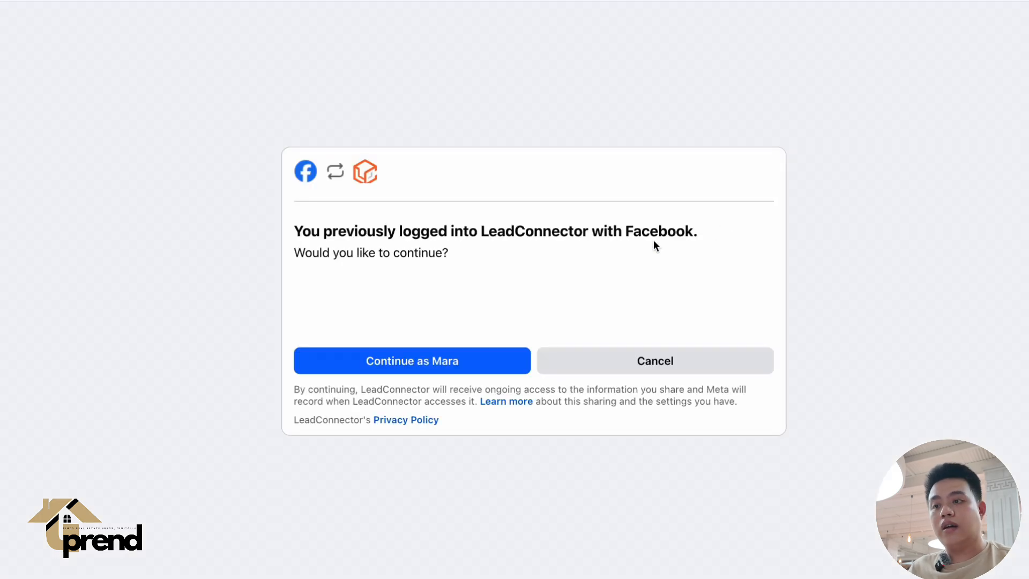
click(466, 358)
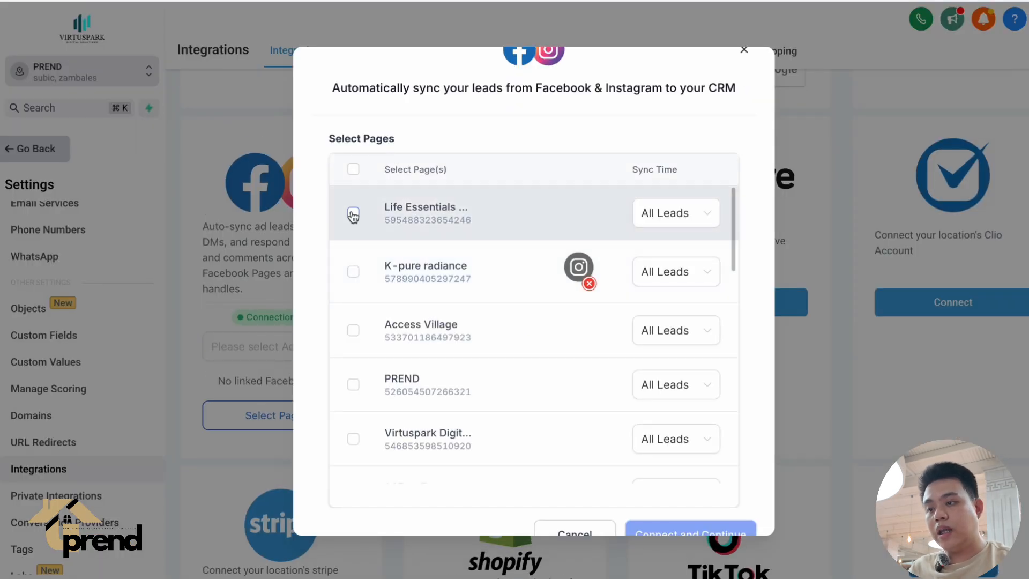
click(353, 213)
click(354, 273)
click(354, 330)
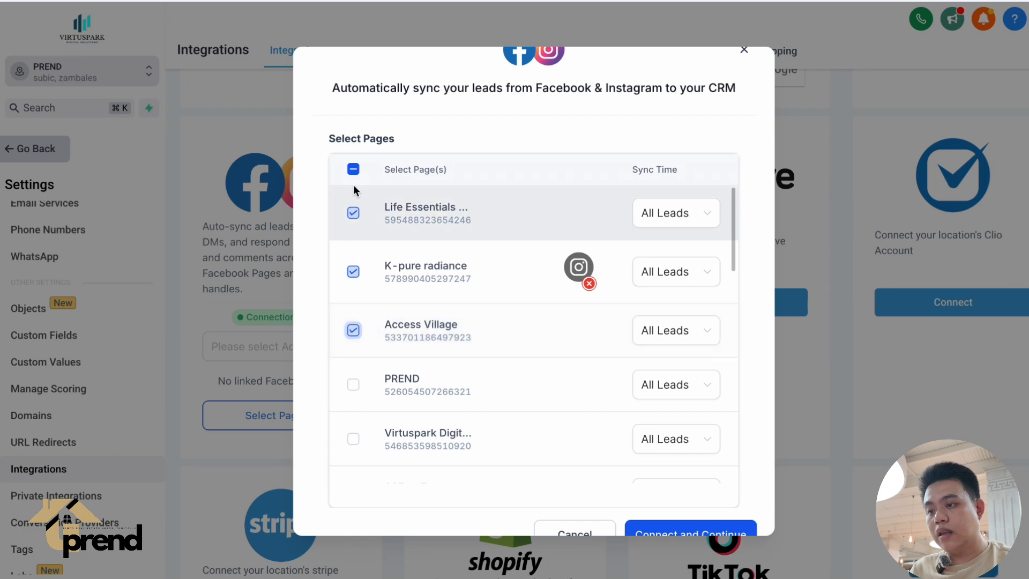
click(353, 171)
click(353, 170)
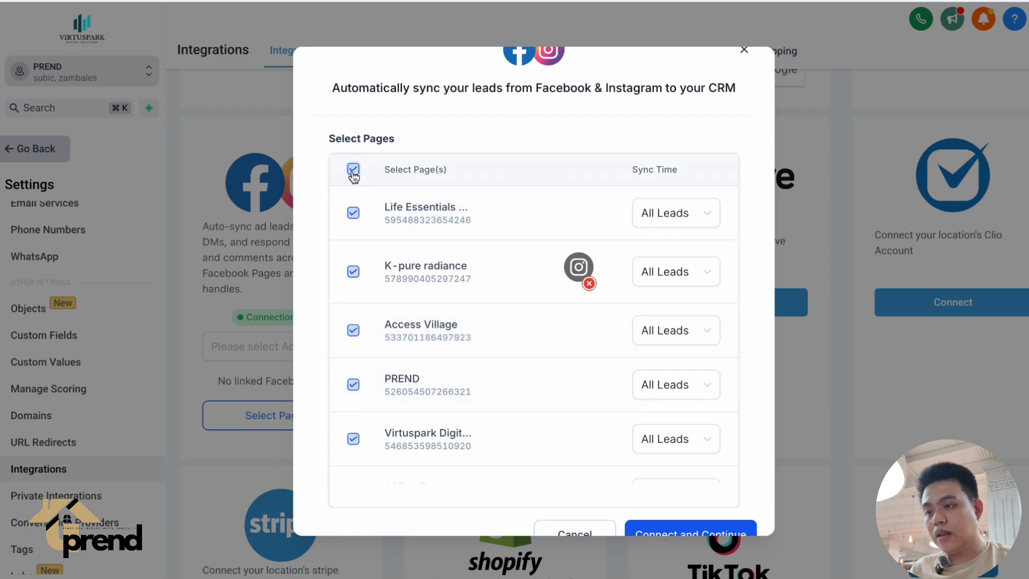
Select the PREND and Pinoy Digital Solutions Facebook pages, connect them to the CRM, and review the linked accounts.
click(355, 384)
scroll(356, 389, down, 3)
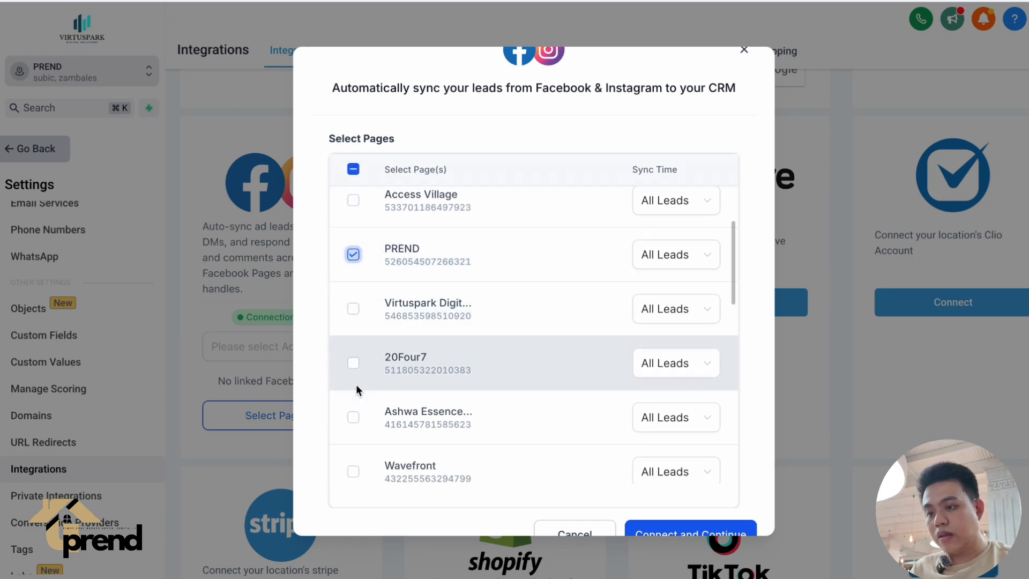
scroll(356, 410, down, 2)
scroll(356, 410, up, 4)
scroll(462, 328, down, 10)
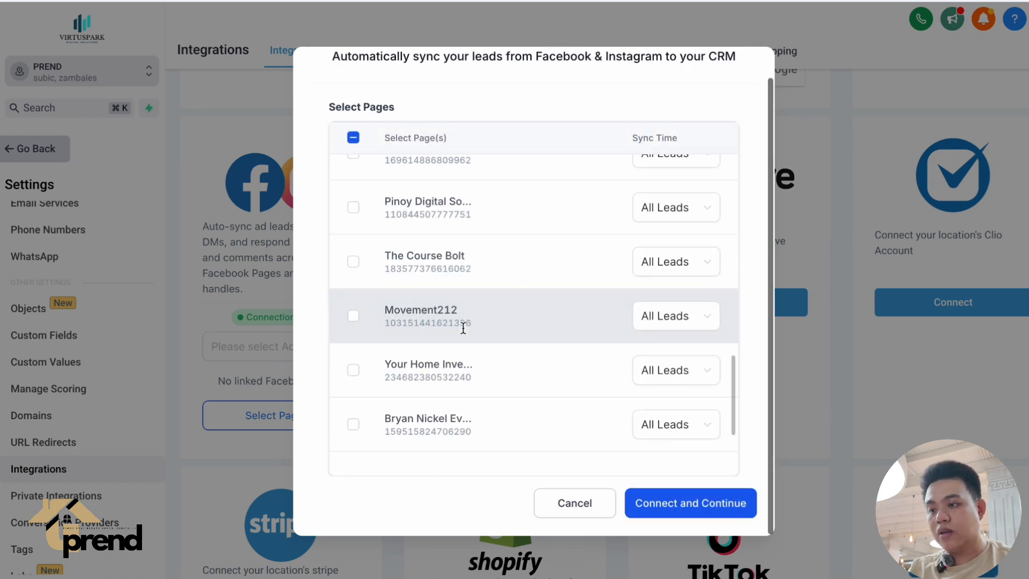
scroll(462, 327, up, 3)
scroll(464, 328, up, 1)
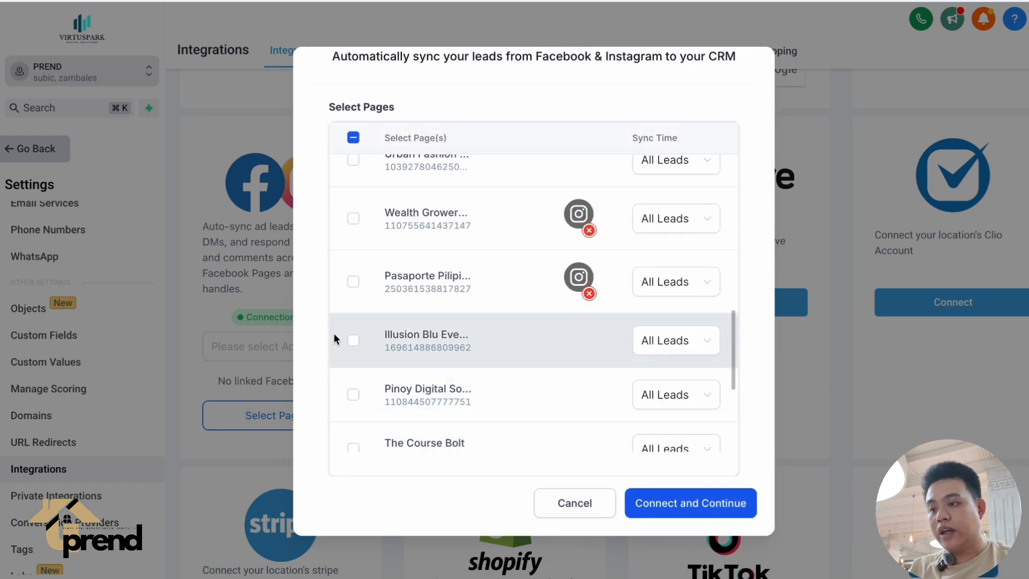
click(355, 397)
click(699, 508)
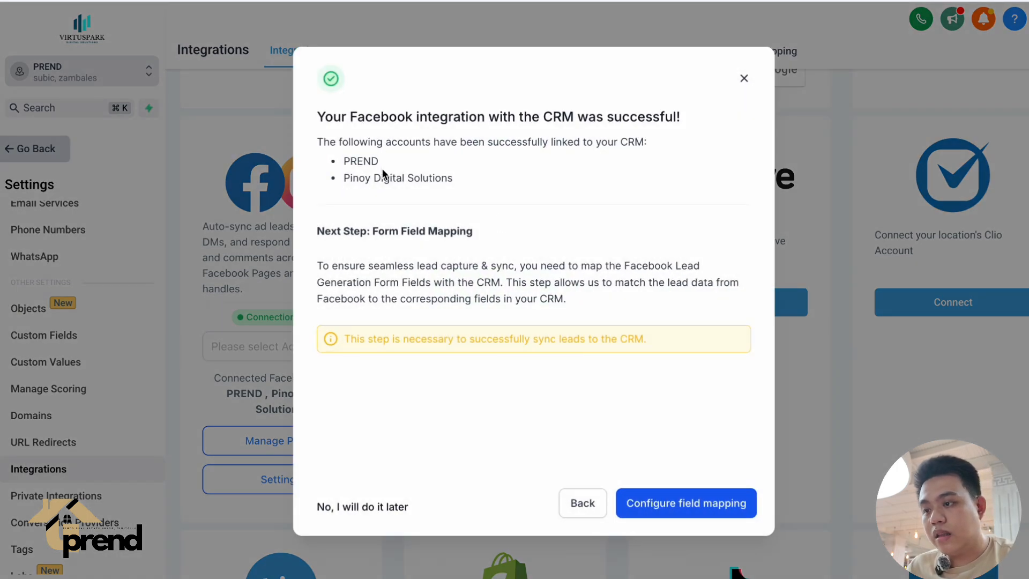
double_click(382, 169)
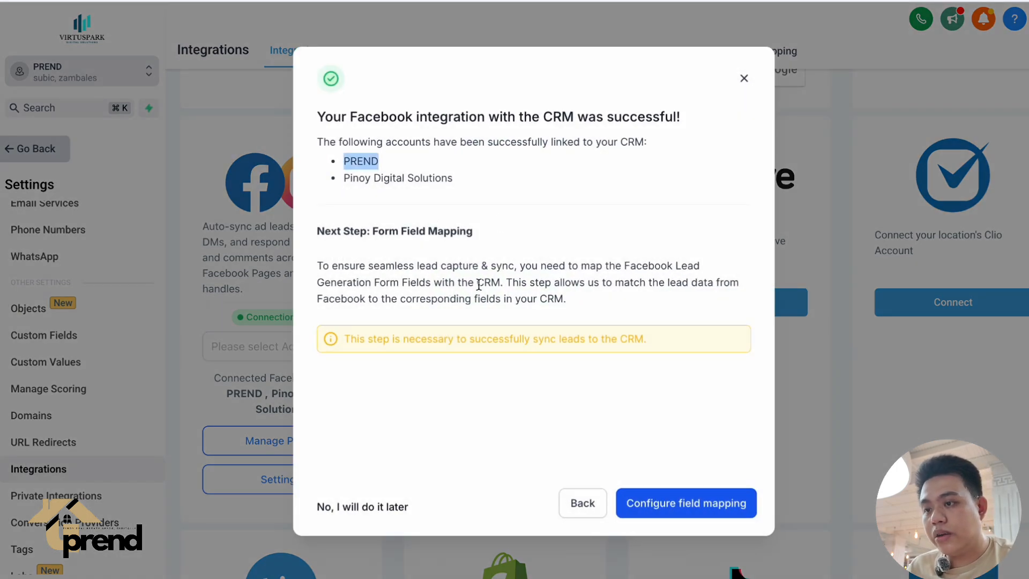
click(490, 411)
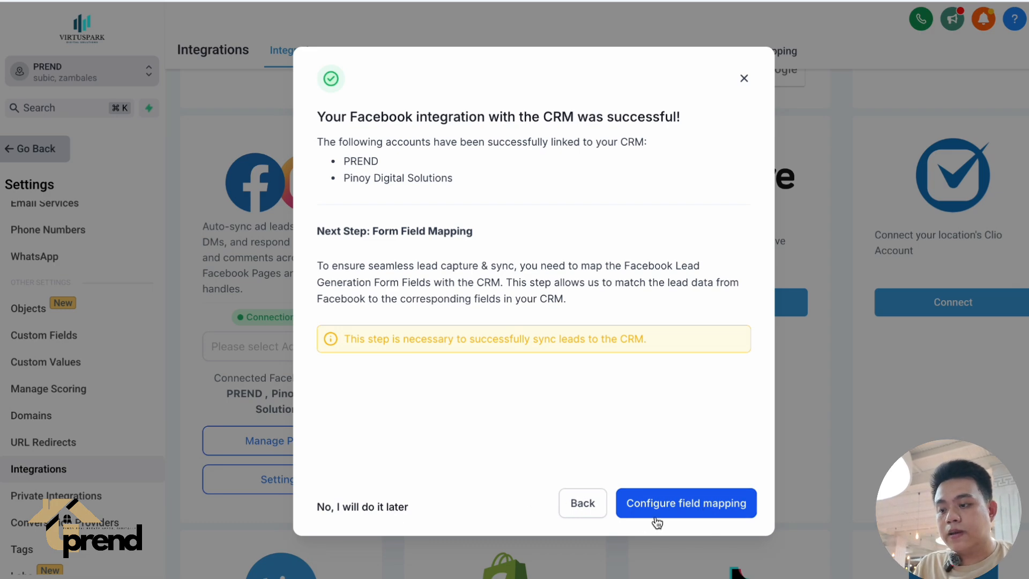
Check the Facebook form field mapping for the PREND page, and return to the sub-account's Integrations settings.
click(681, 502)
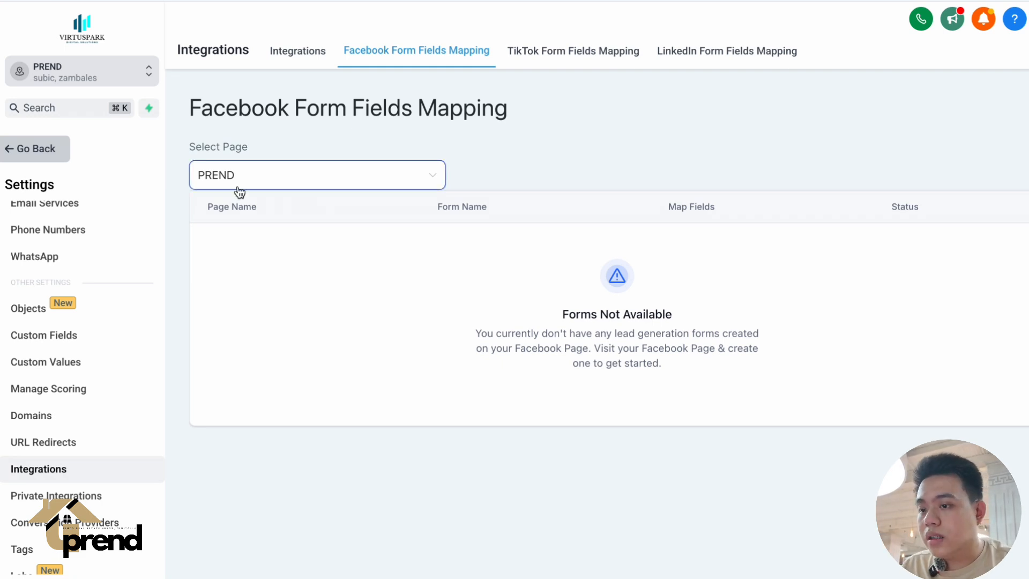
click(56, 150)
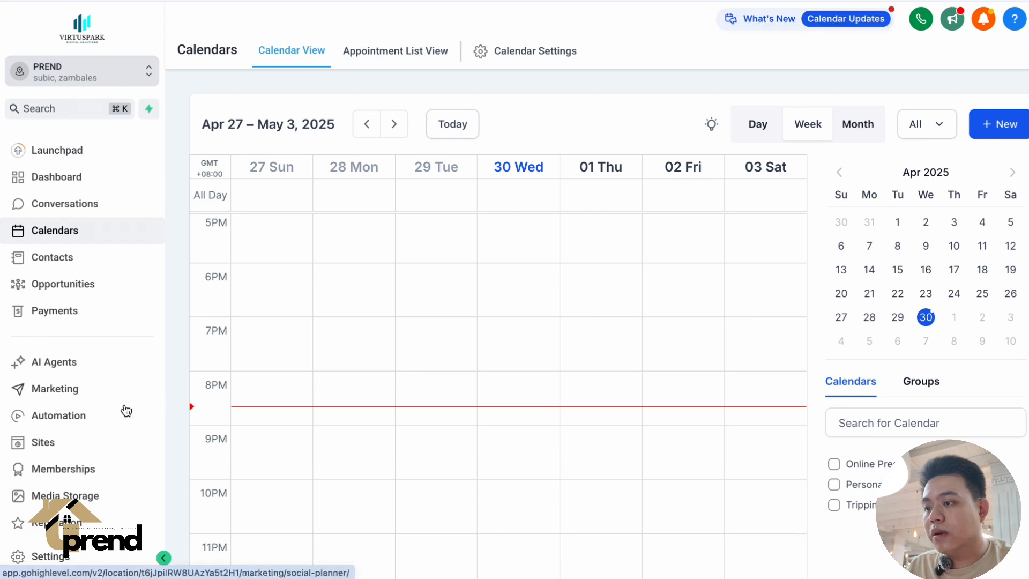
scroll(123, 413, down, 3)
click(91, 568)
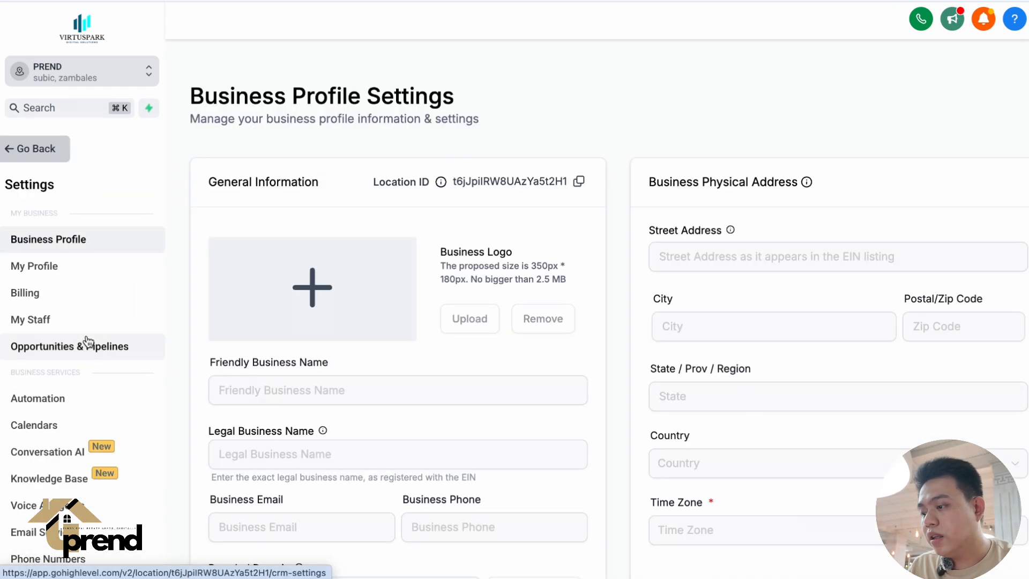
scroll(83, 343, down, 4)
scroll(67, 490, down, 5)
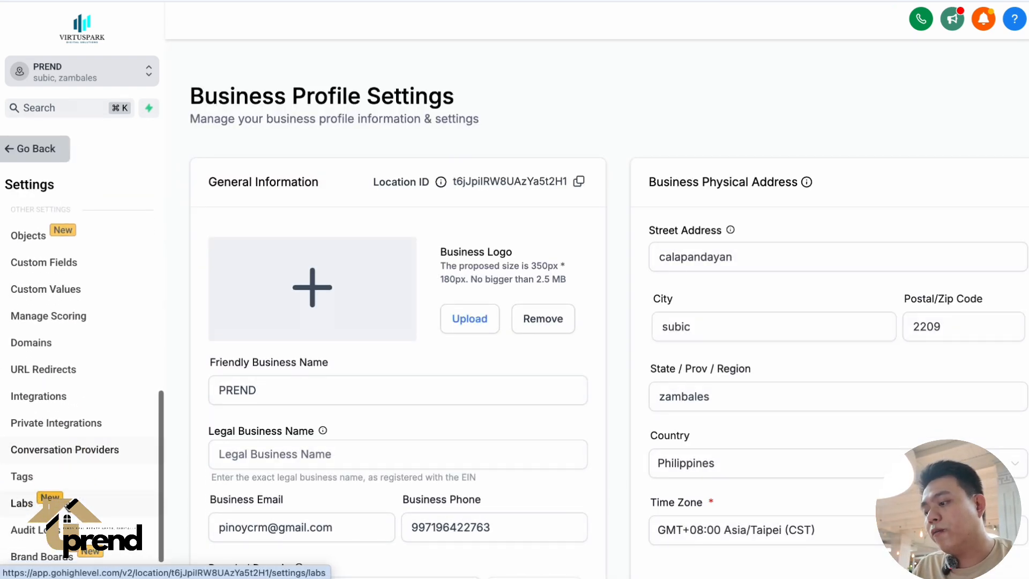
click(75, 401)
Examine the connected Facebook and Instagram integration and the neighbouring QuickBooks, Wave and Clio options.
scroll(374, 475, down, 10)
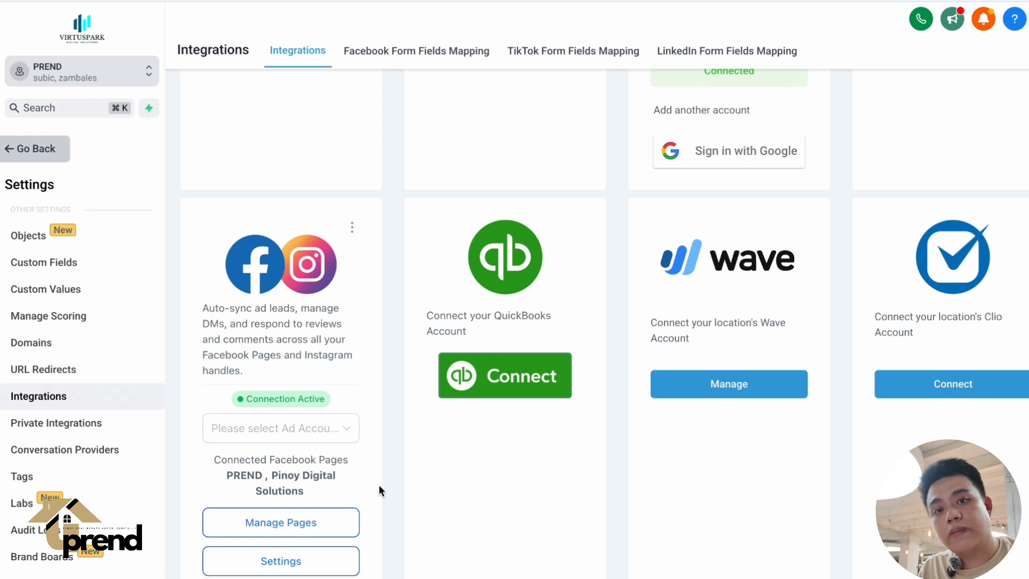
scroll(384, 517, down, 5)
scroll(383, 517, up, 3)
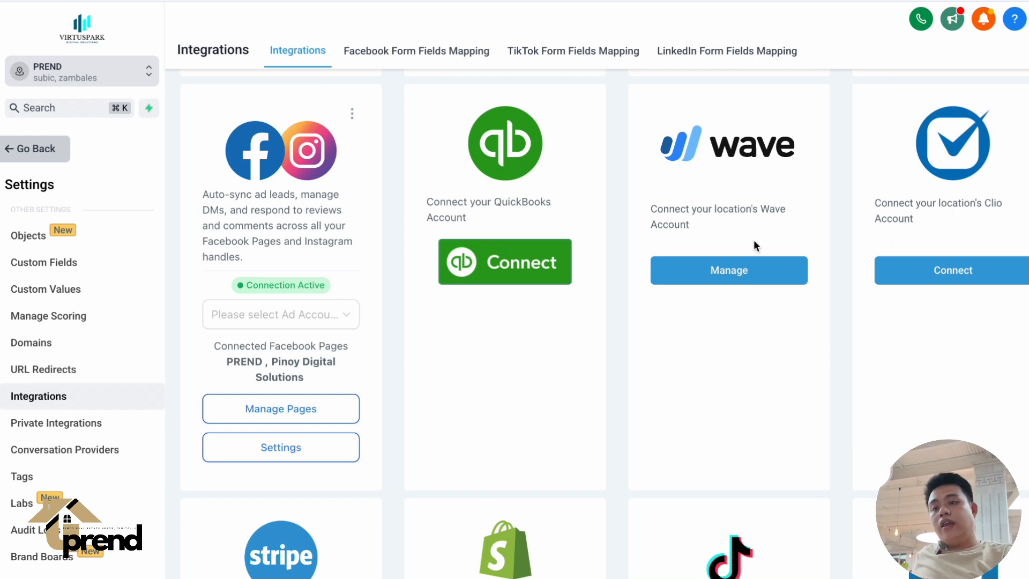
scroll(754, 240, up, 1)
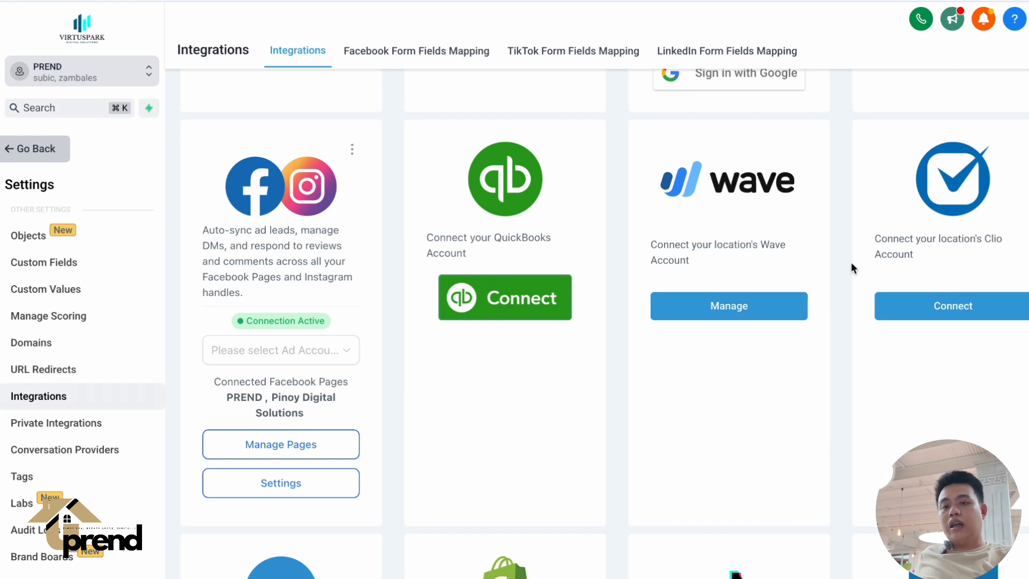
scroll(930, 344, down, 3)
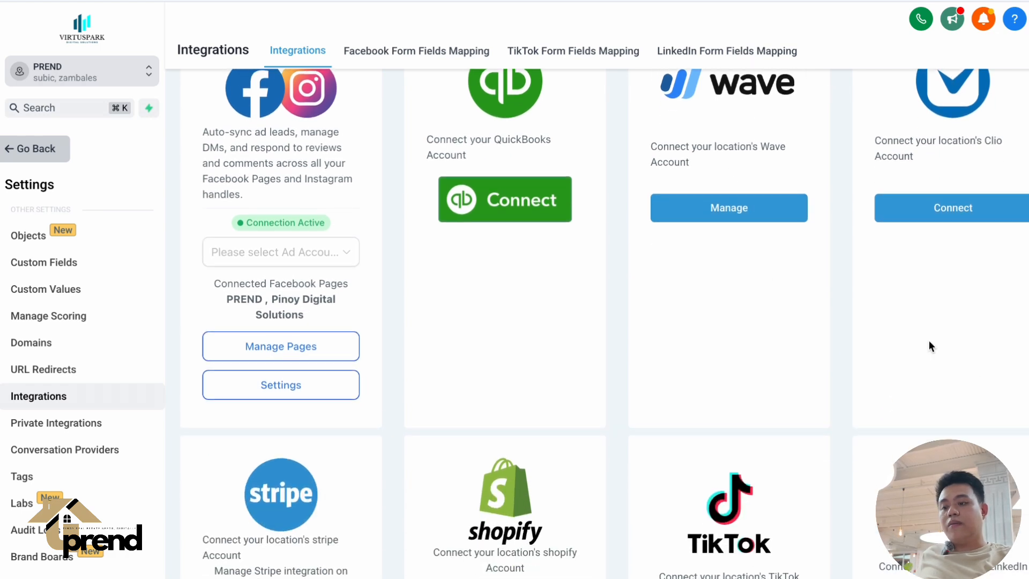
scroll(930, 344, up, 3)
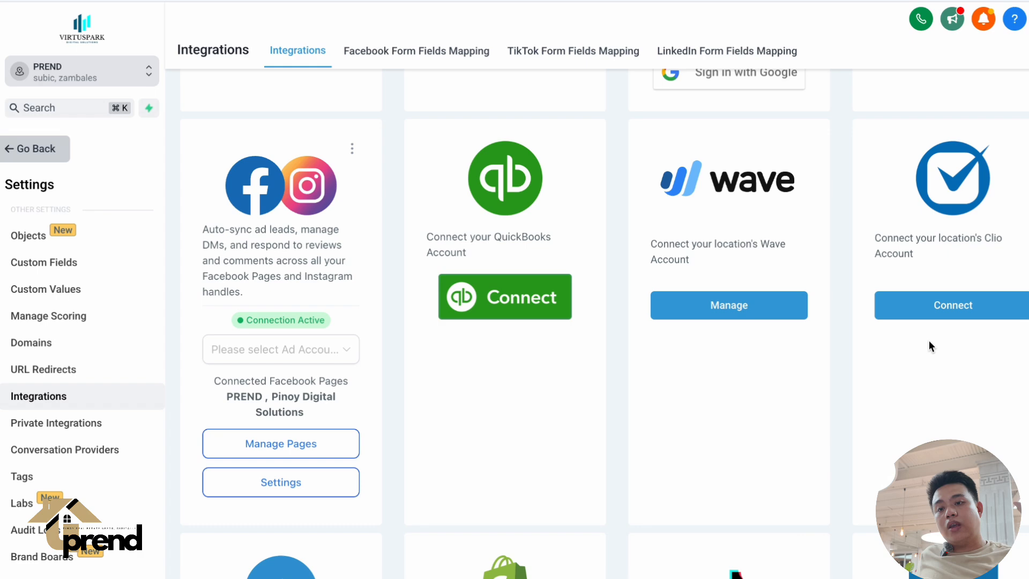
Review the remaining integrations, including Stripe, Shopify, TikTok, LinkedIn, Slack, Printful, Shippo and WooCommerce.
scroll(930, 345, down, 7)
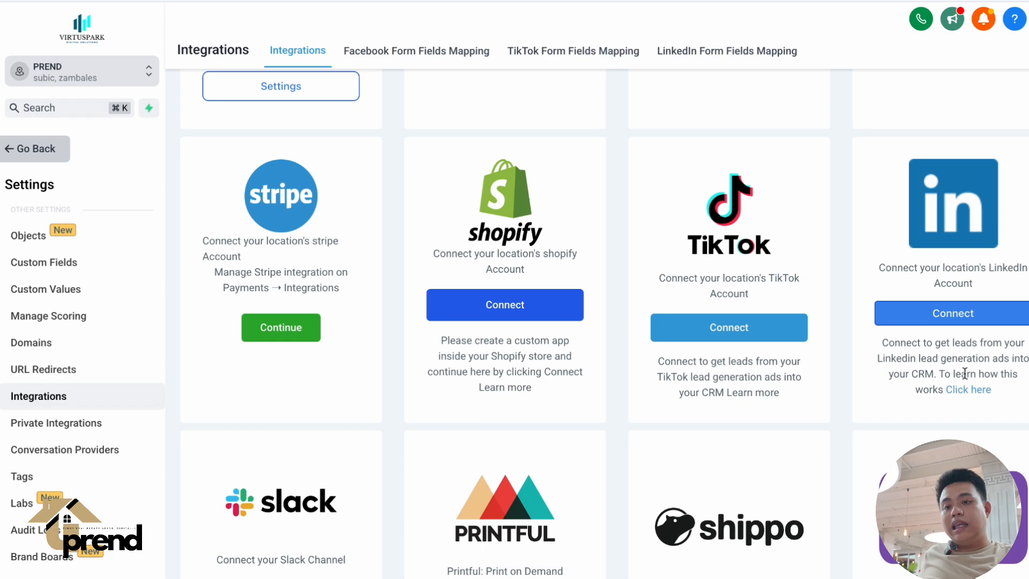
scroll(969, 401, down, 1)
scroll(969, 401, up, 2)
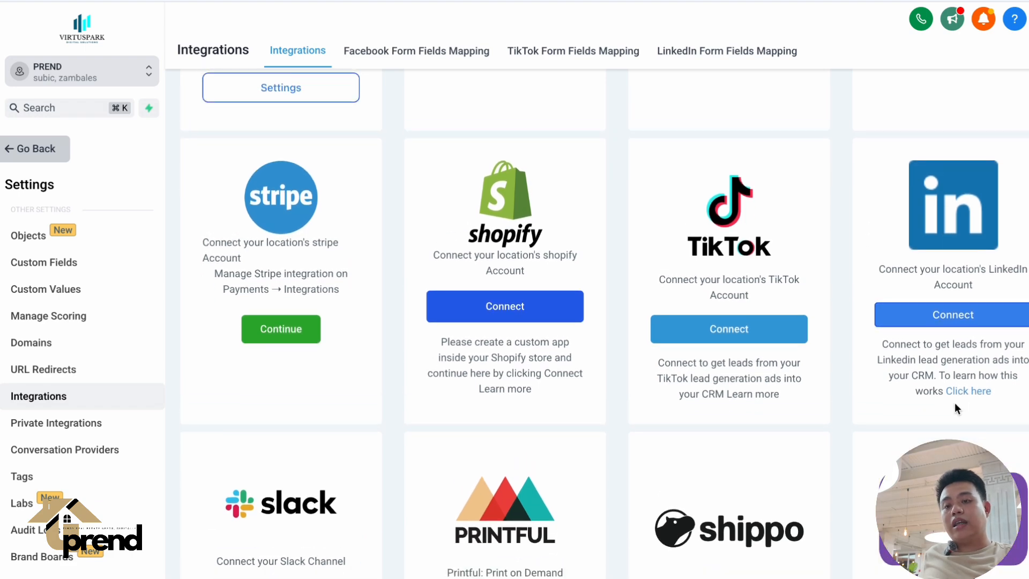
scroll(954, 403, down, 1)
scroll(888, 383, down, 3)
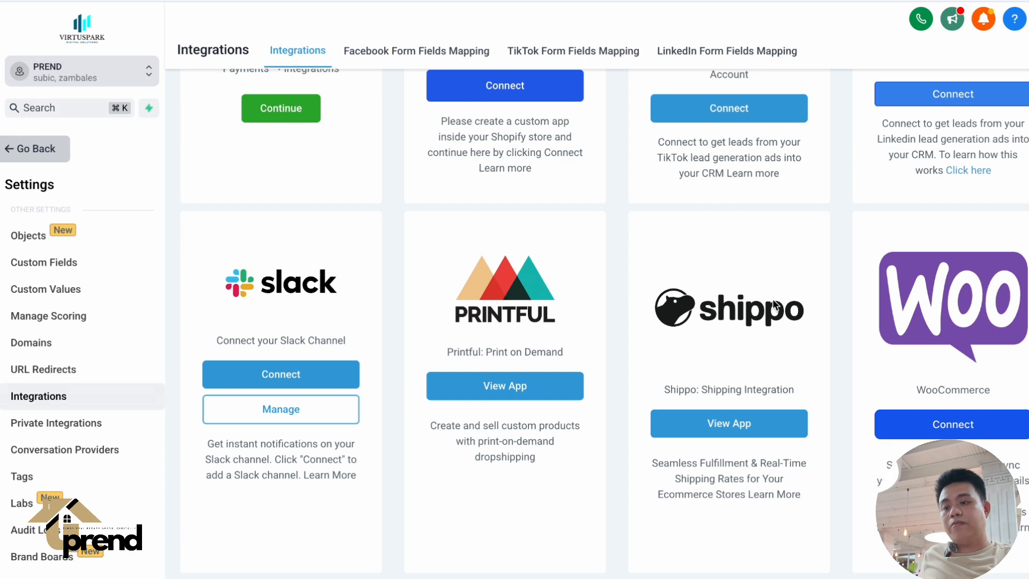
scroll(900, 333, up, 1)
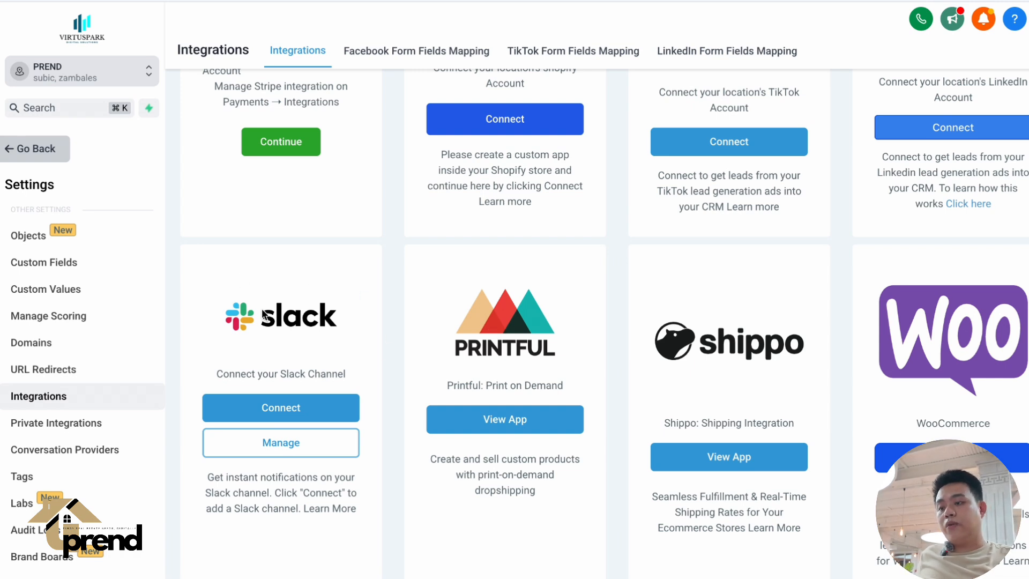
drag(230, 316, 277, 318)
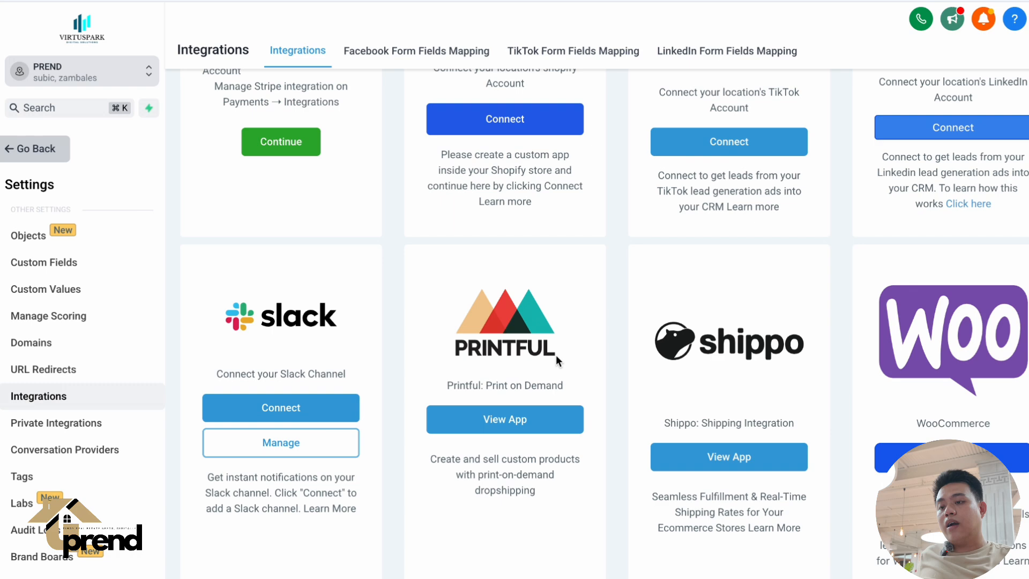
scroll(556, 355, up, 4)
scroll(556, 356, down, 4)
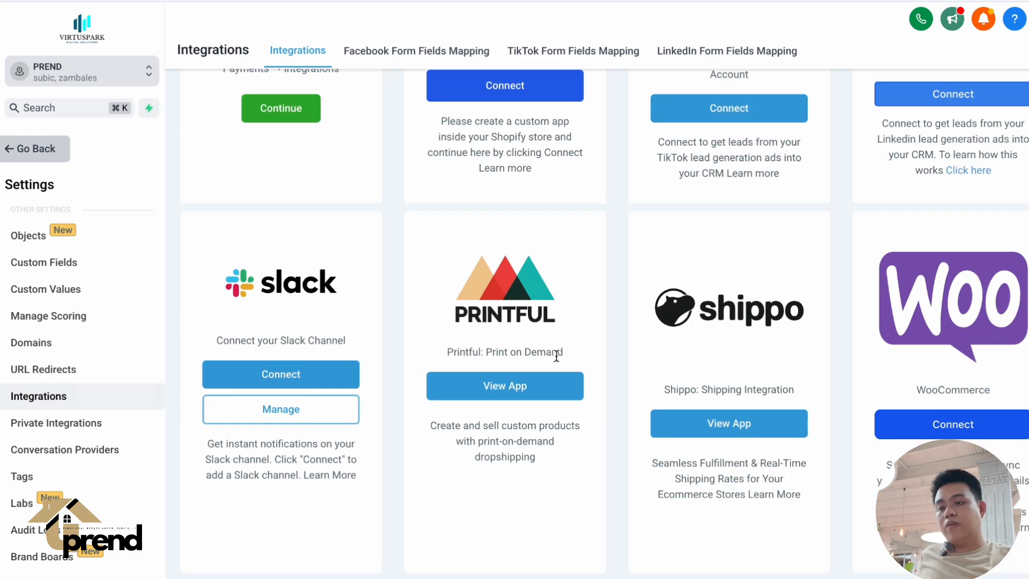
scroll(629, 321, up, 15)
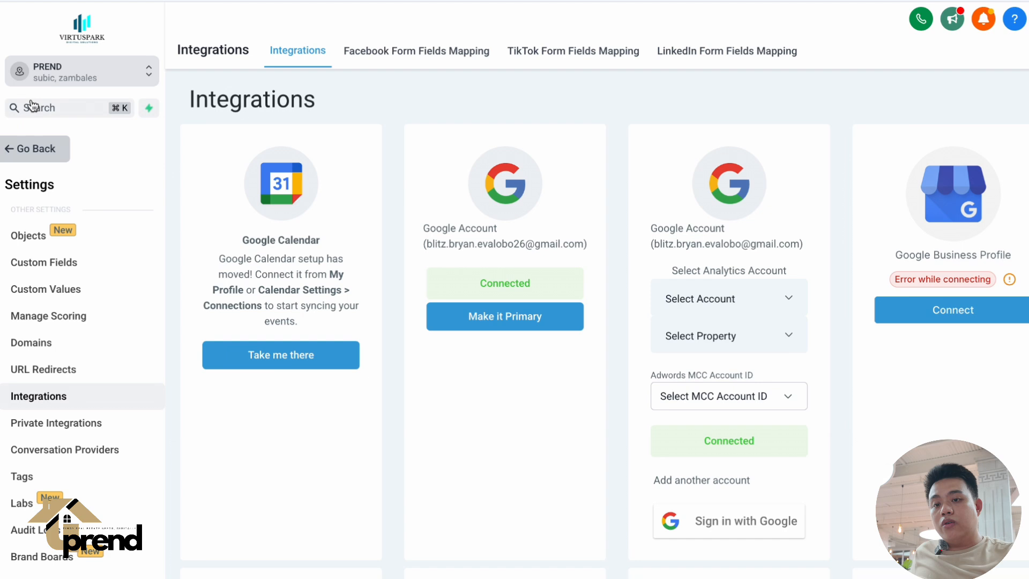
Leave the sub-account settings and open the Conversations inbox to look over its unread messages.
click(41, 148)
scroll(97, 363, down, 4)
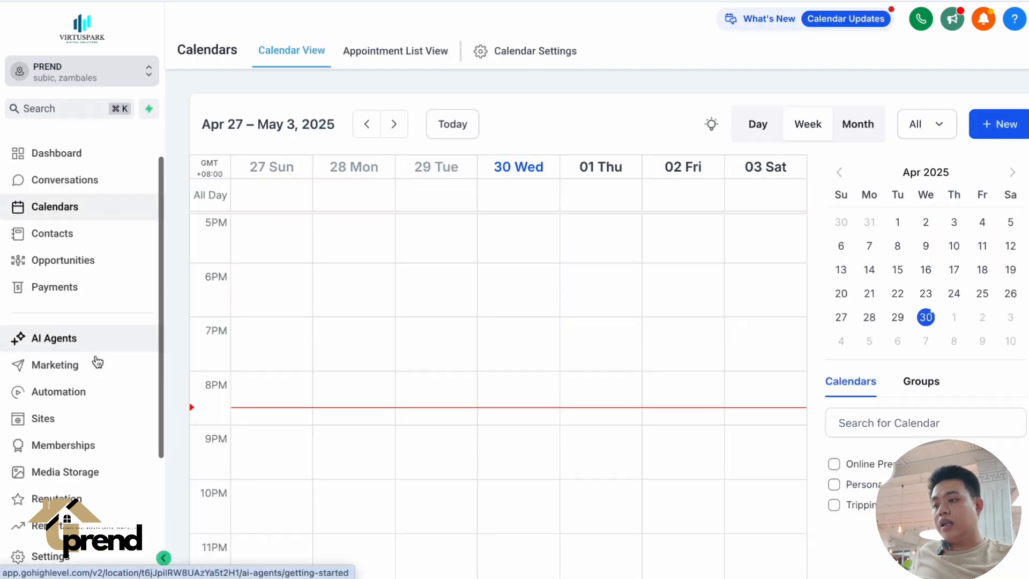
scroll(96, 361, up, 4)
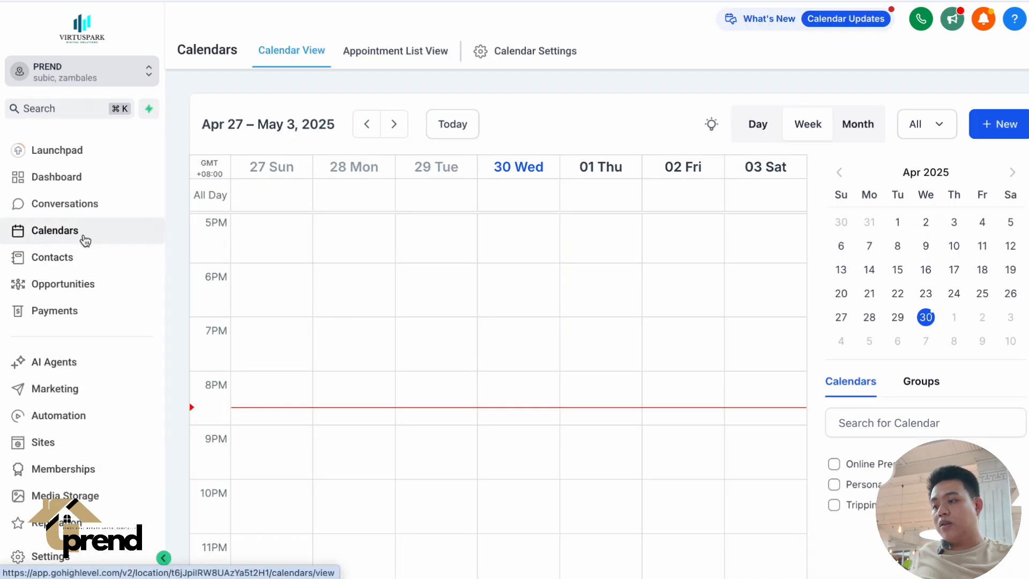
click(97, 199)
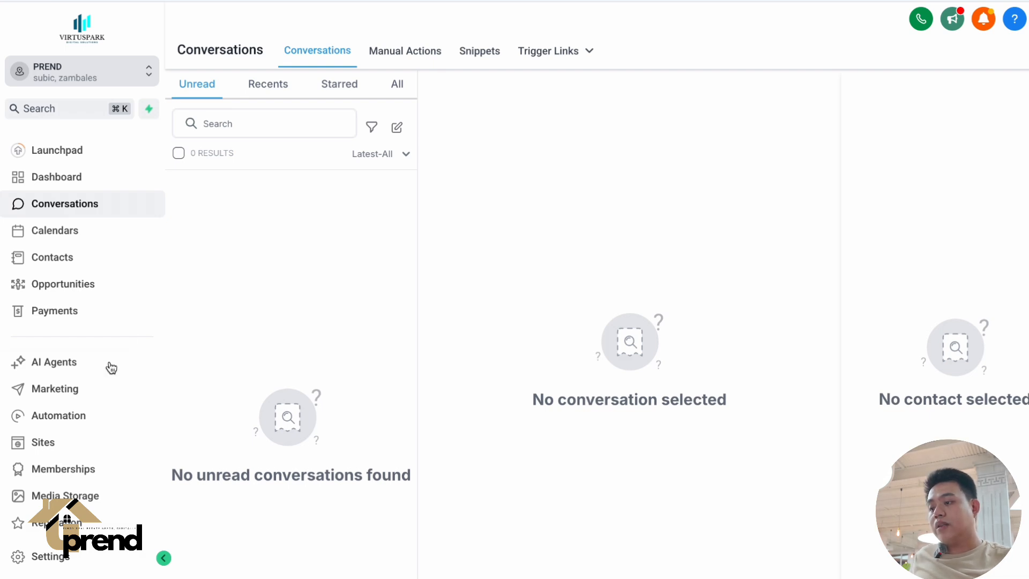
Open the Social Planner in the sub-account's Marketing area.
click(75, 415)
click(79, 392)
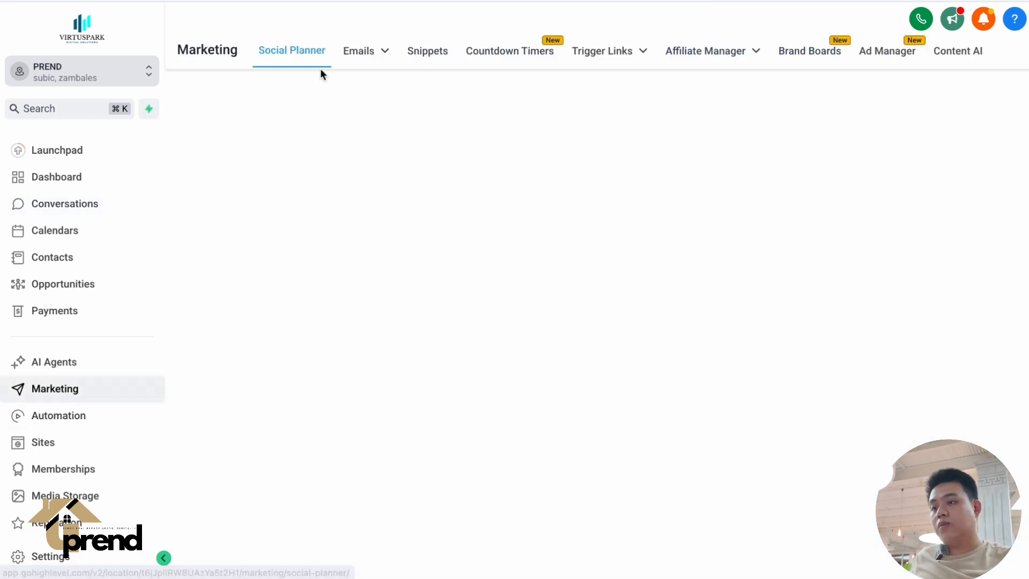